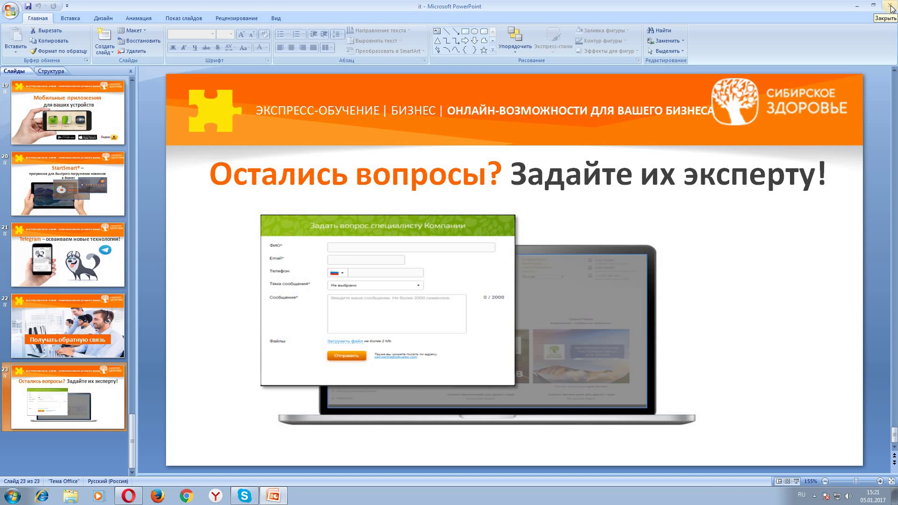
- Close the finished slide presentation and open the BackOffice from the express-training presentations page in Opera
click(890, 7)
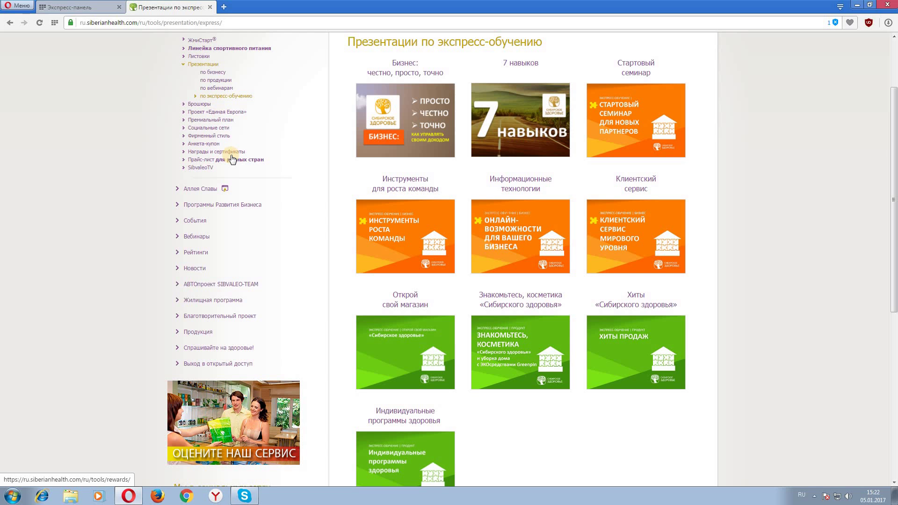
scroll(224, 267, down, 2)
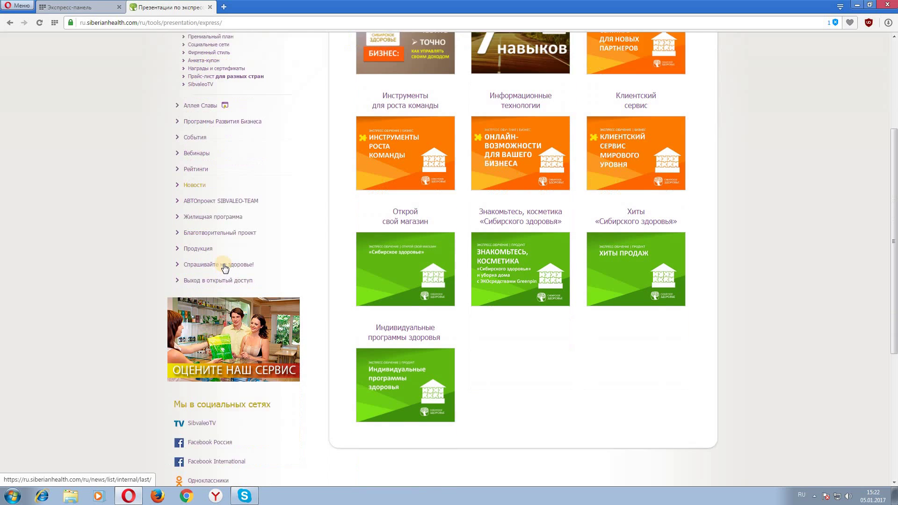
scroll(225, 268, down, 3)
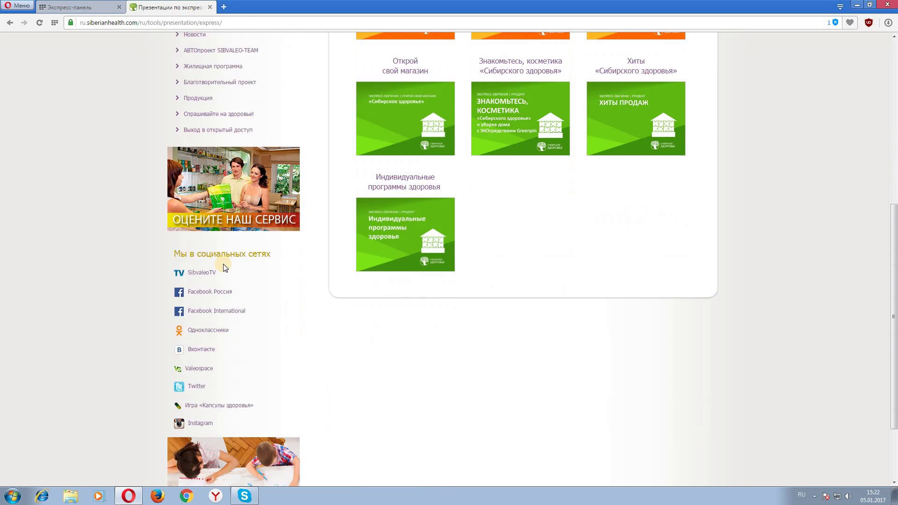
scroll(223, 264, up, 4)
scroll(224, 267, up, 3)
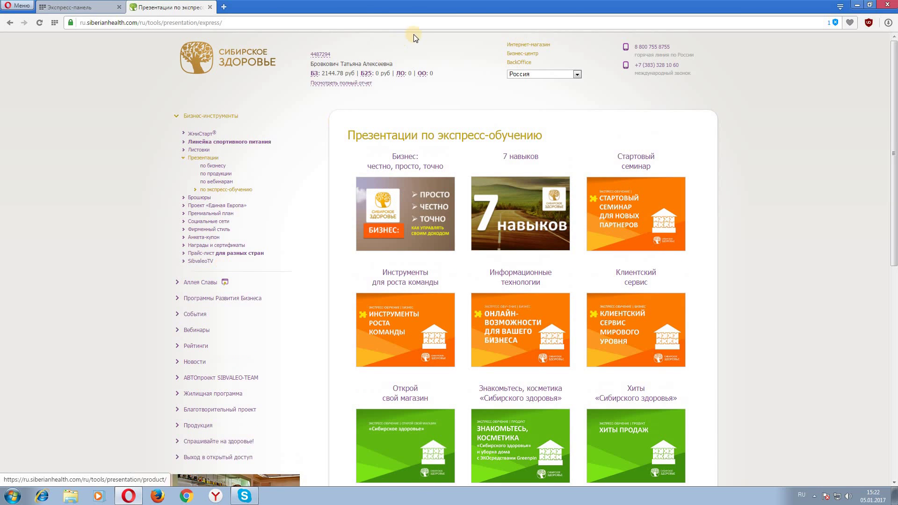
click(515, 61)
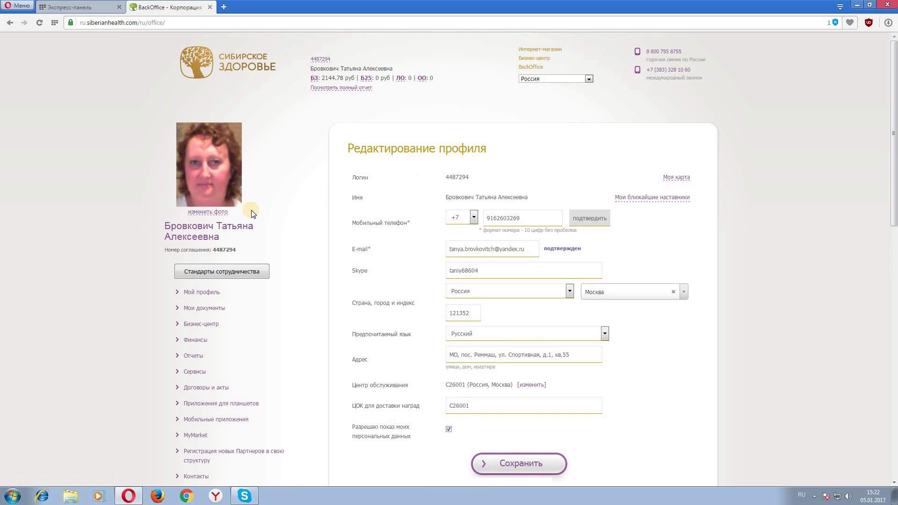
- Review the profile editing form and inspect the service centre change dialog, leaving the centre number blank and cancelling
scroll(264, 200, down, 2)
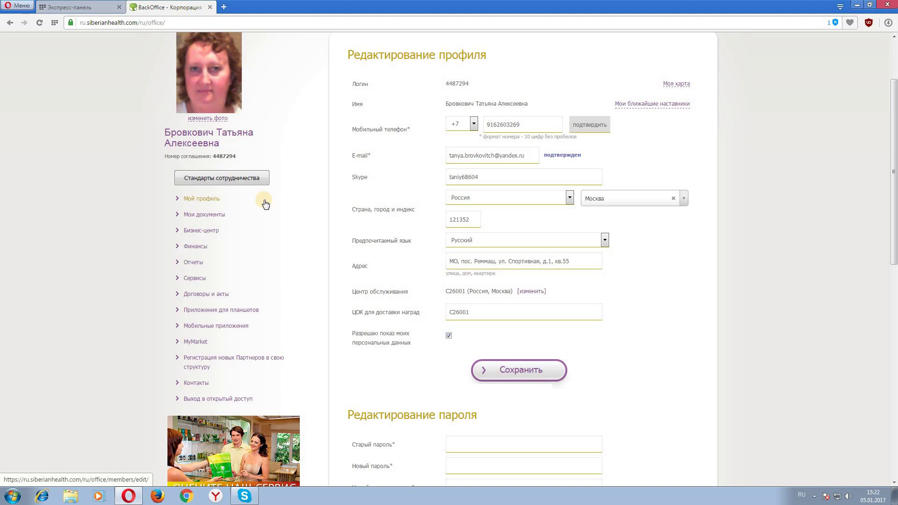
scroll(263, 201, down, 1)
scroll(264, 201, up, 2)
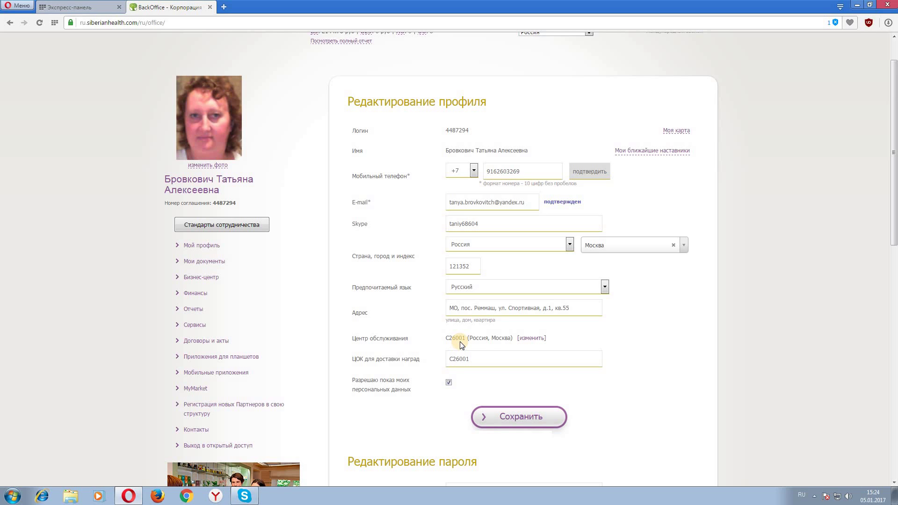
click(535, 340)
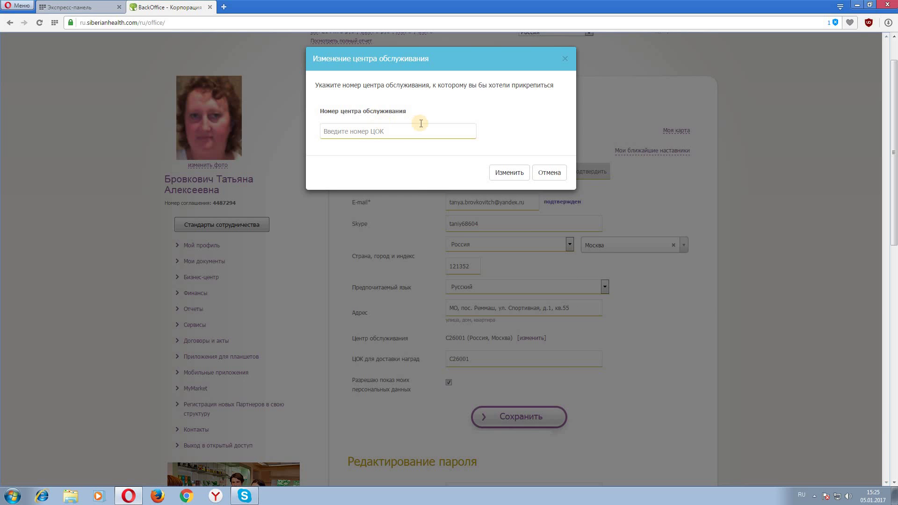
click(394, 130)
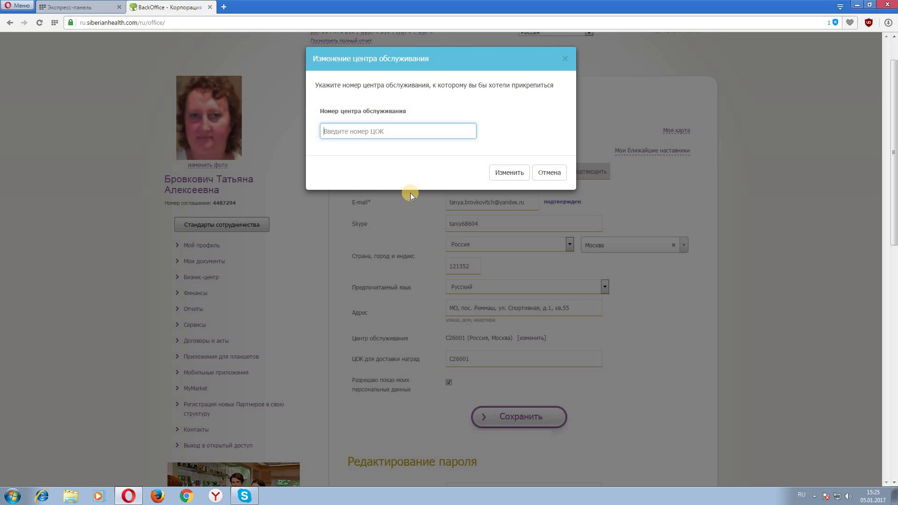
click(558, 174)
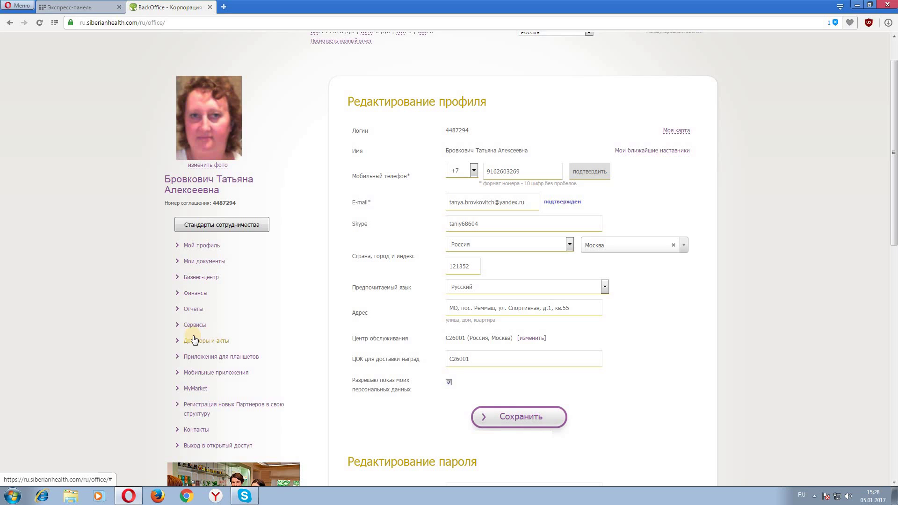
- Expand the Финансы section and view its Бюджет здоровья and Бонус 25 account pages
click(196, 297)
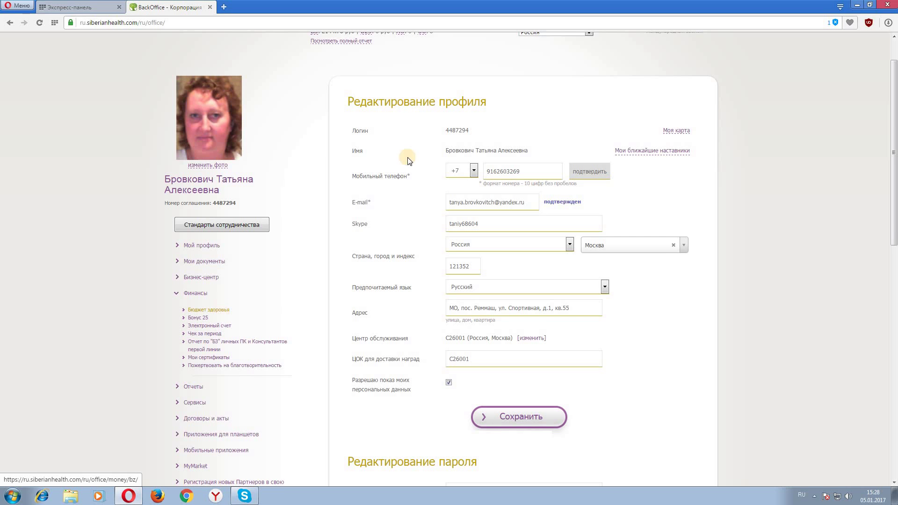
scroll(418, 173, up, 2)
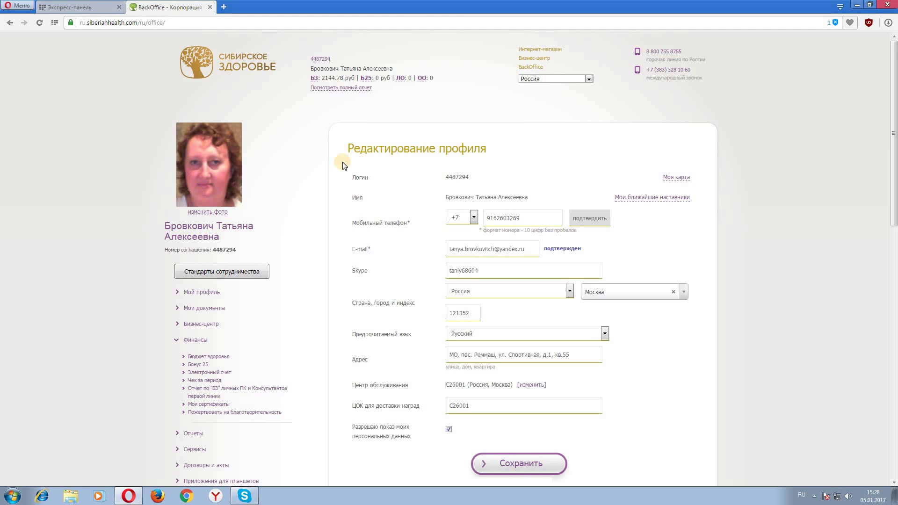
scroll(356, 159, down, 2)
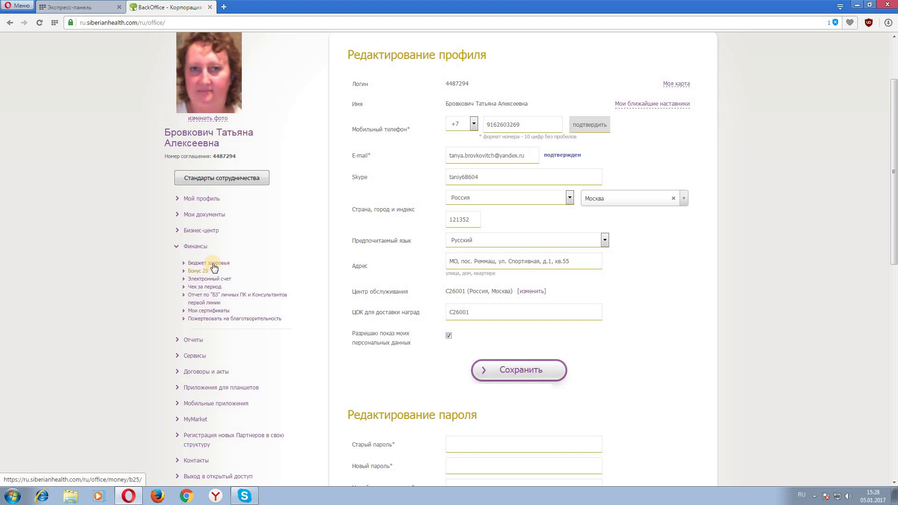
click(213, 265)
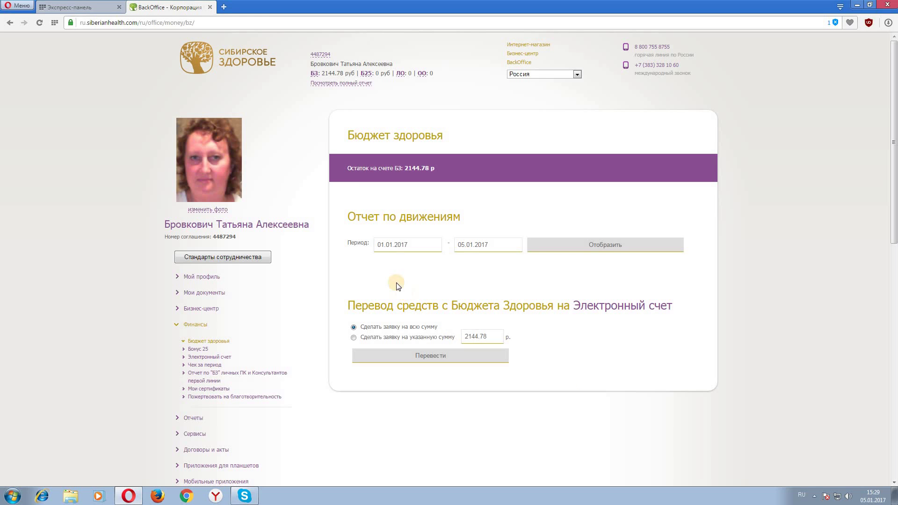
click(195, 351)
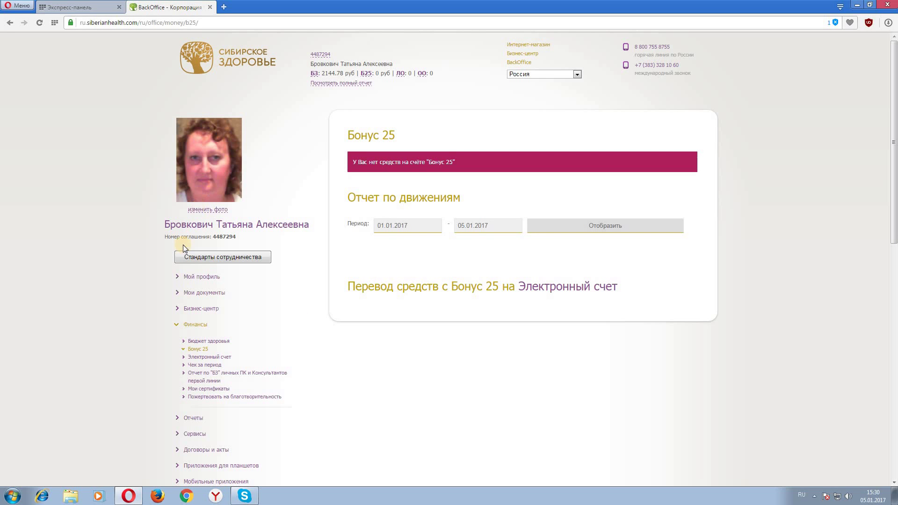
- Open the Электронный счет page and review its fund transfer forms down to the Взять кредит link
click(195, 356)
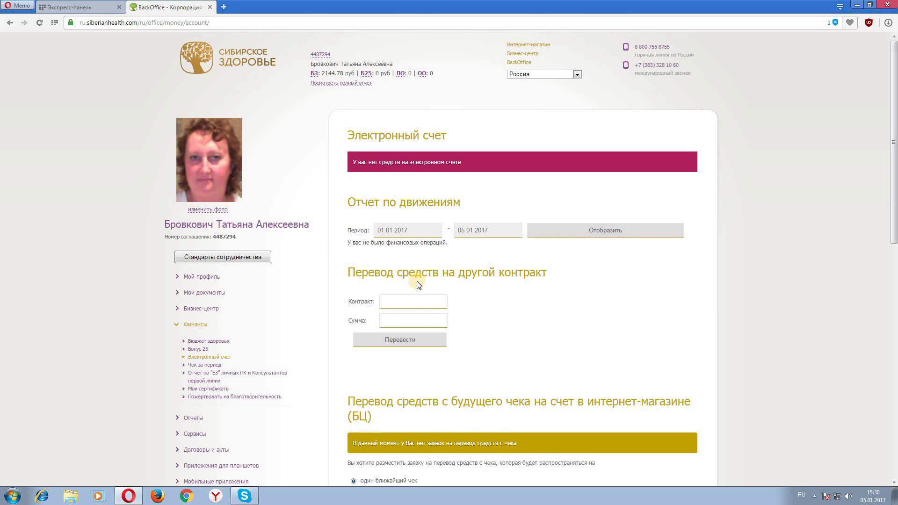
scroll(417, 282, down, 1)
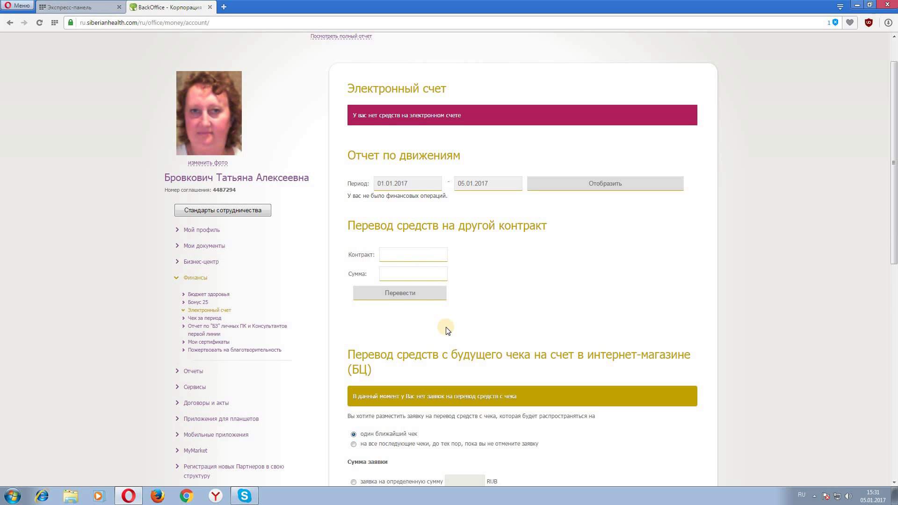
scroll(445, 327, down, 2)
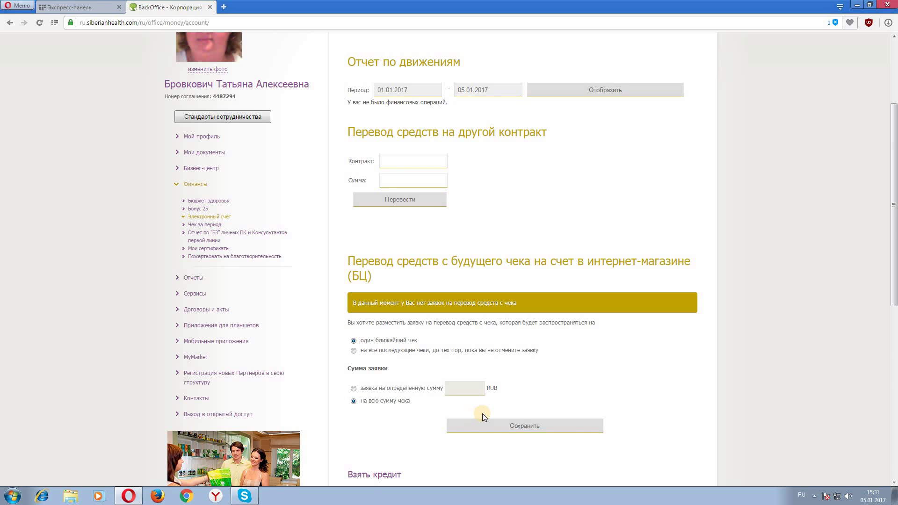
scroll(481, 413, down, 2)
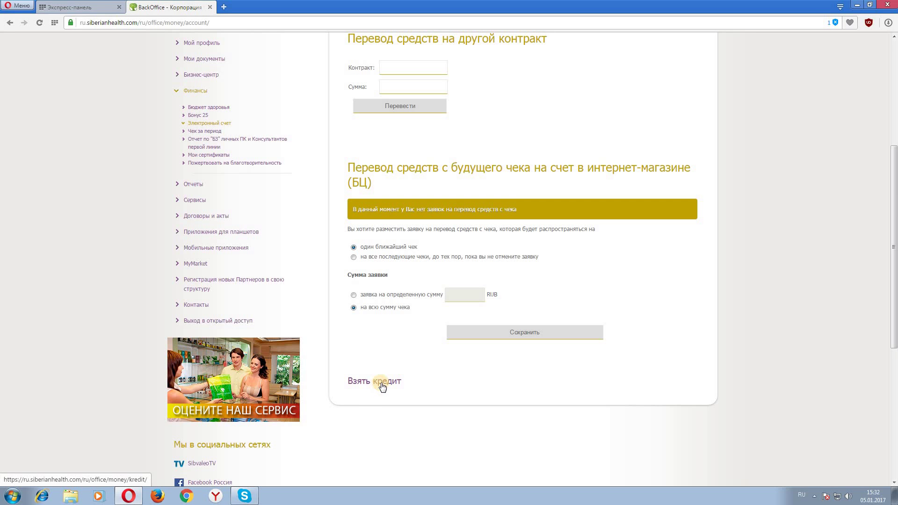
scroll(381, 386, up, 1)
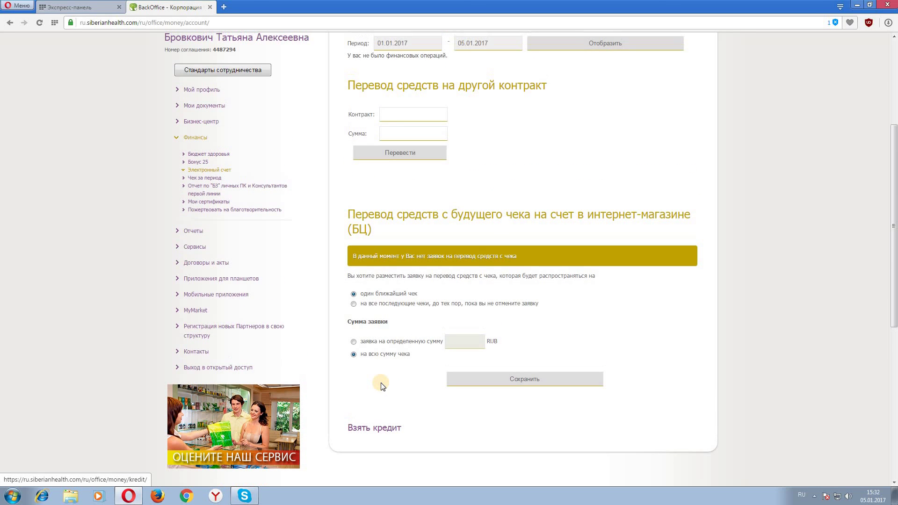
- Run the Чек за период report for Декабрь 2016 in the browser, read through its accrual tables and close it
click(200, 178)
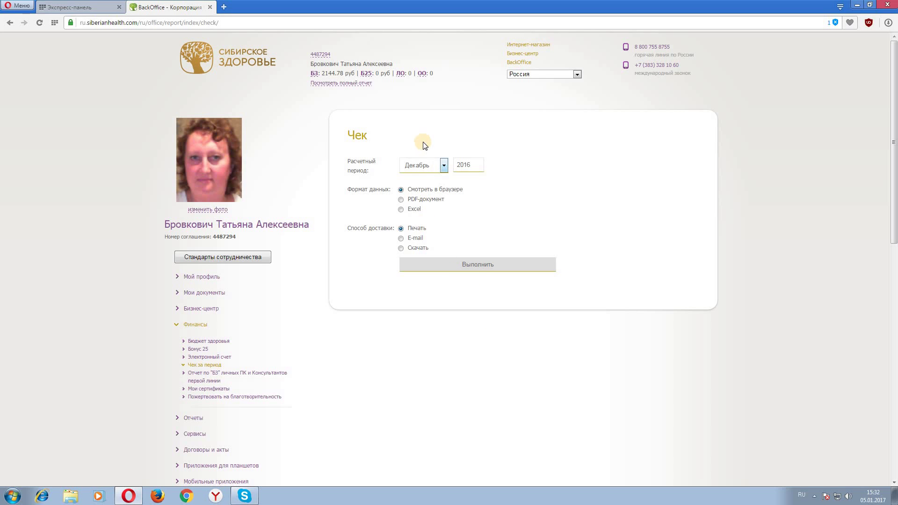
click(475, 265)
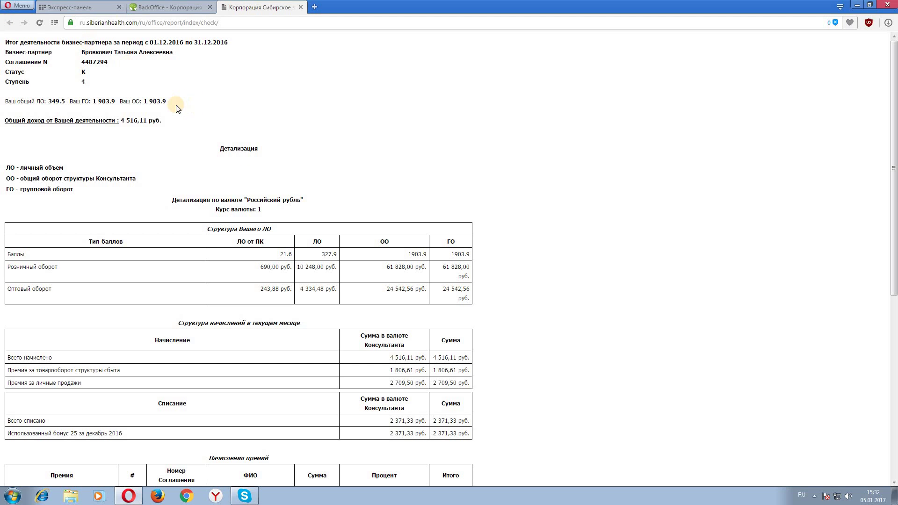
scroll(239, 117, down, 2)
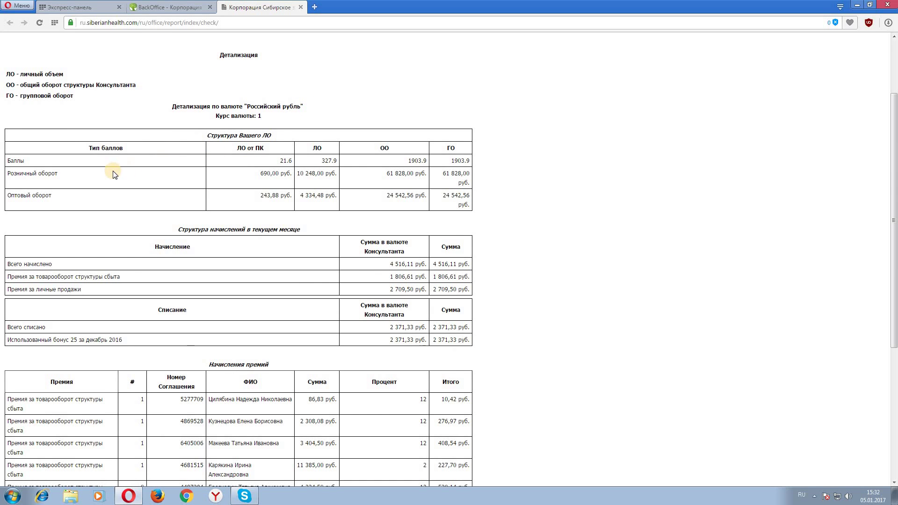
scroll(116, 172, down, 1)
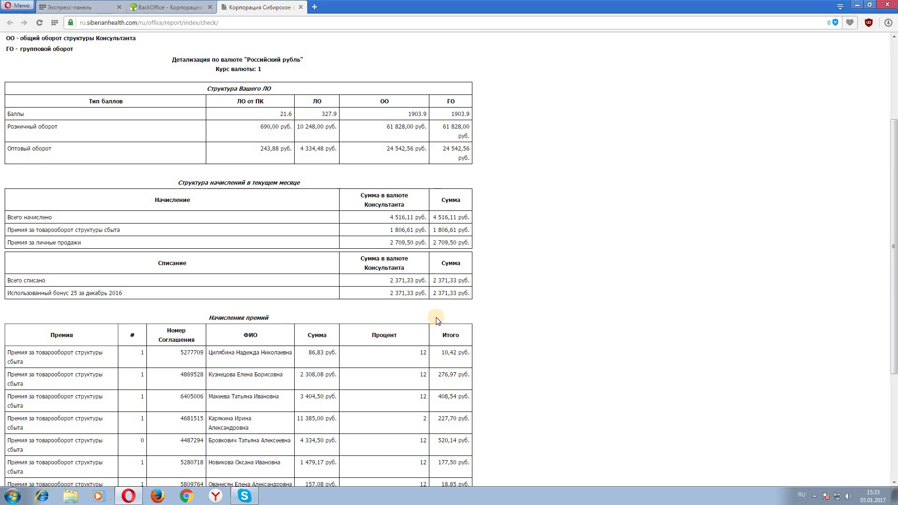
scroll(433, 322, down, 3)
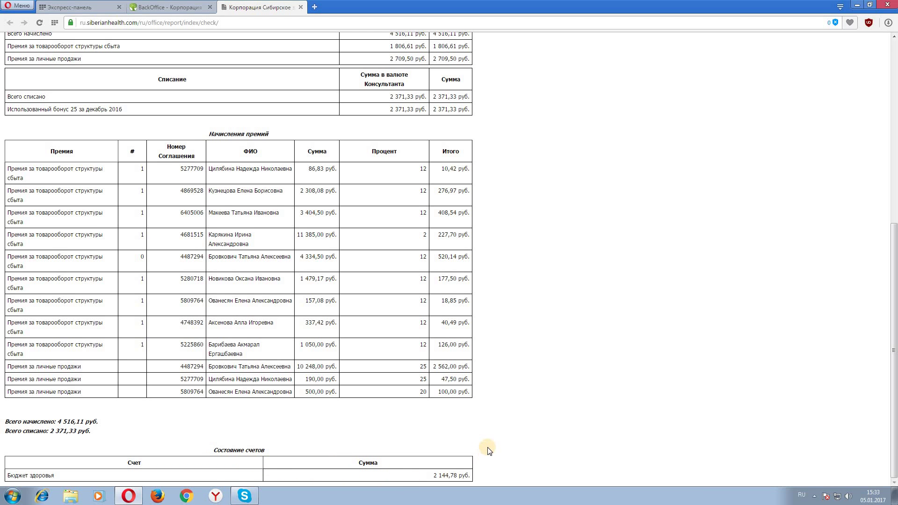
scroll(490, 450, up, 7)
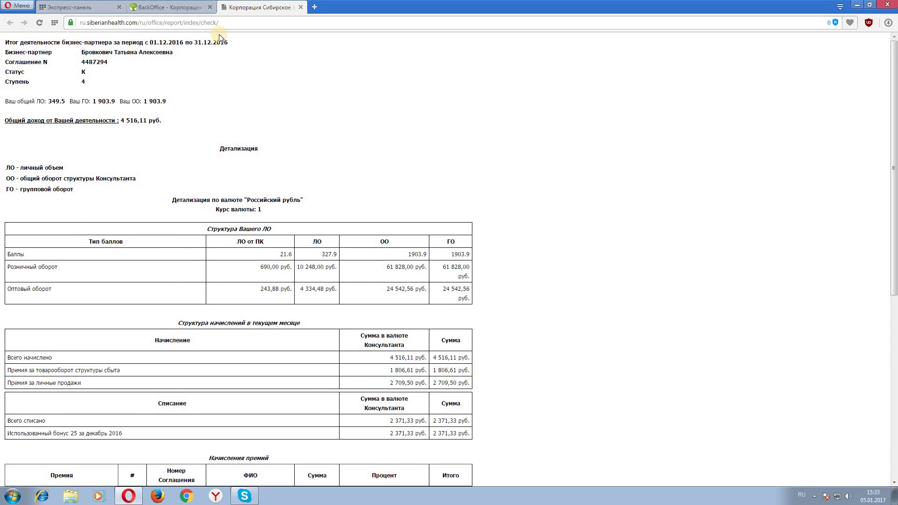
click(300, 7)
- Open the Отчет по "БЗ" личных ПК и Консультантов первой линии and look through the list of balances
scroll(335, 326, down, 1)
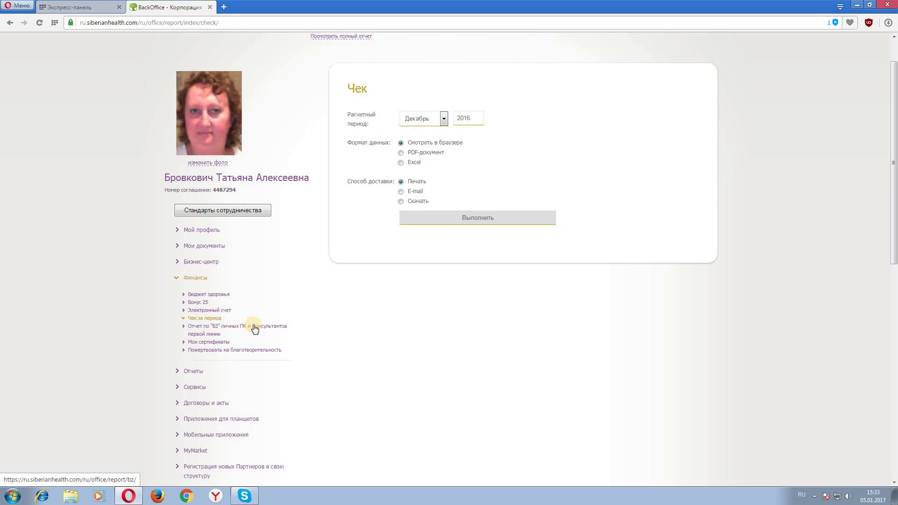
click(198, 328)
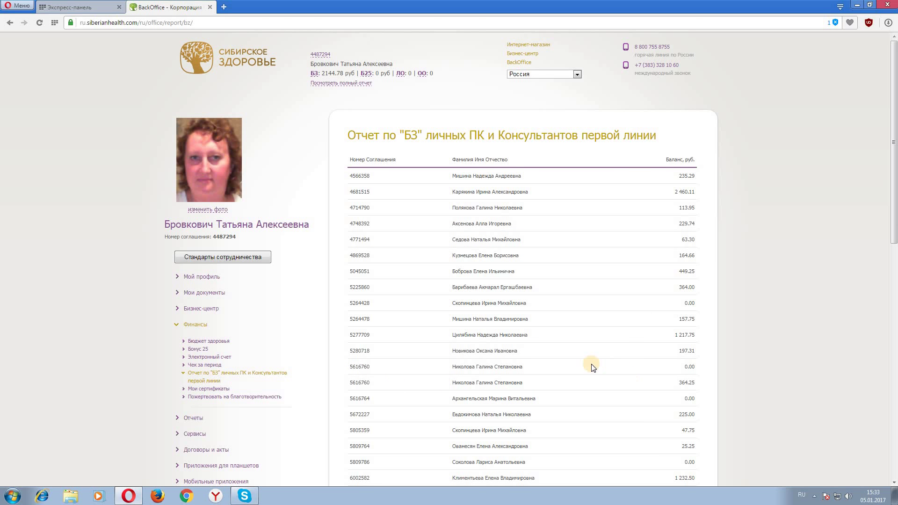
scroll(593, 367, down, 2)
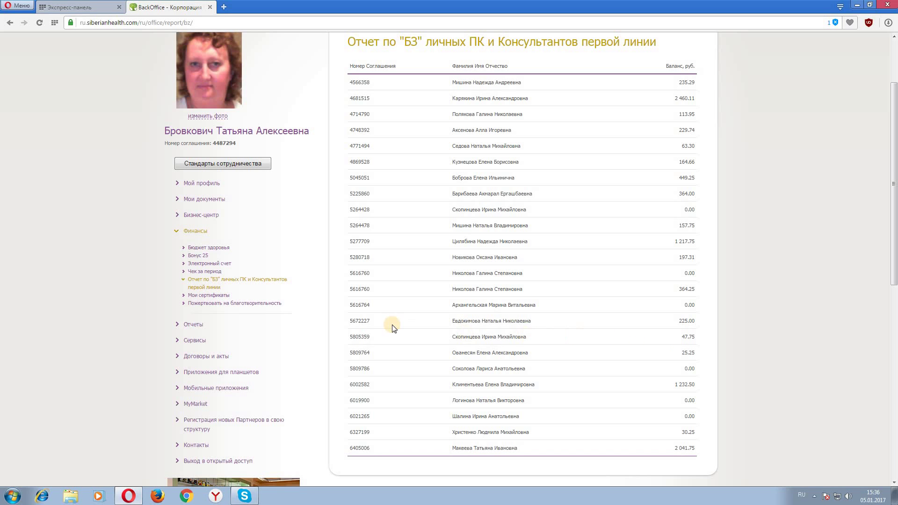
- Open the Мои сертификаты page and examine the certificates table and the remaining BackOffice sections
click(202, 295)
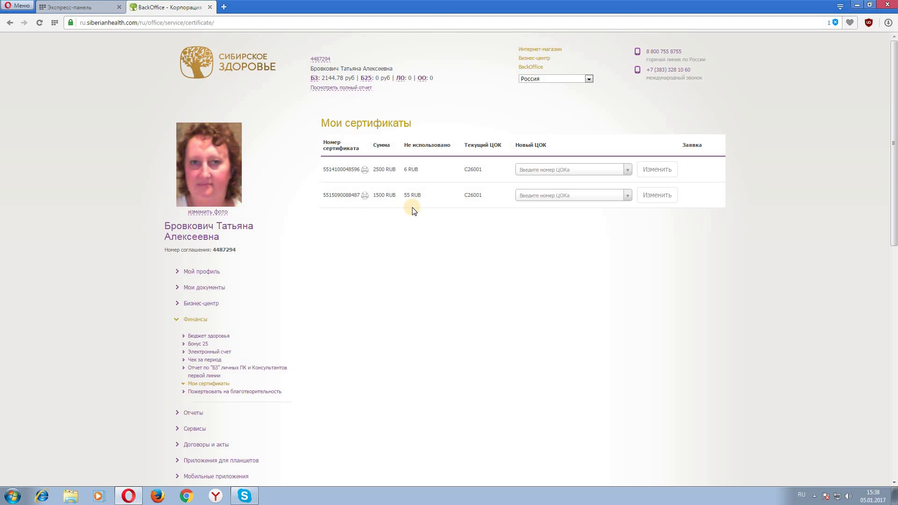
scroll(413, 210, down, 2)
scroll(413, 211, down, 2)
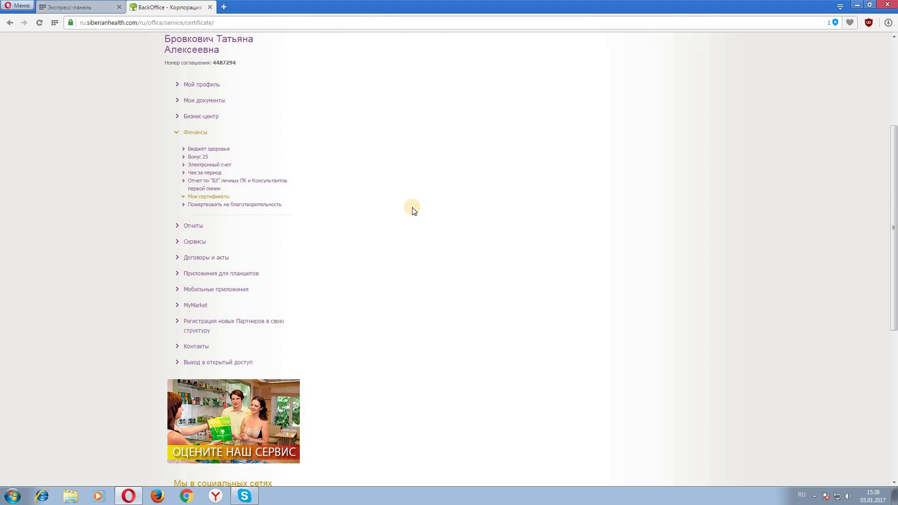
scroll(413, 210, up, 3)
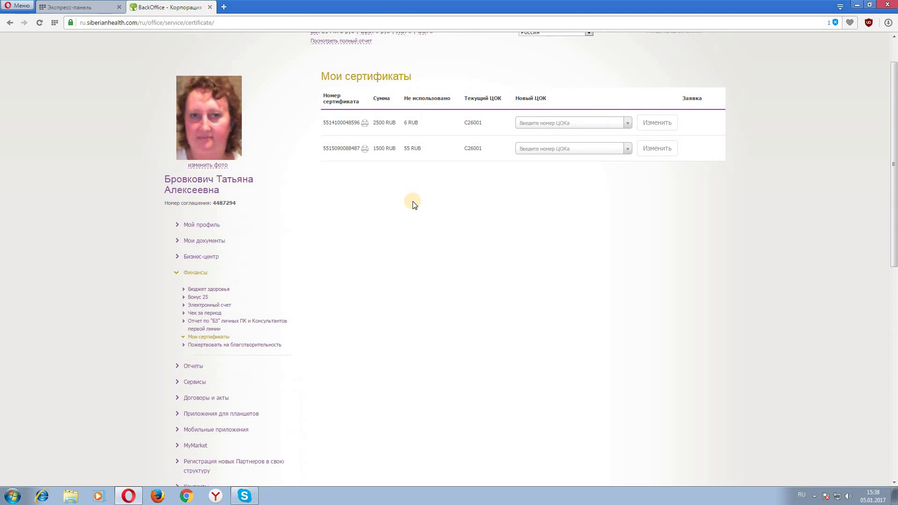
scroll(413, 204, down, 1)
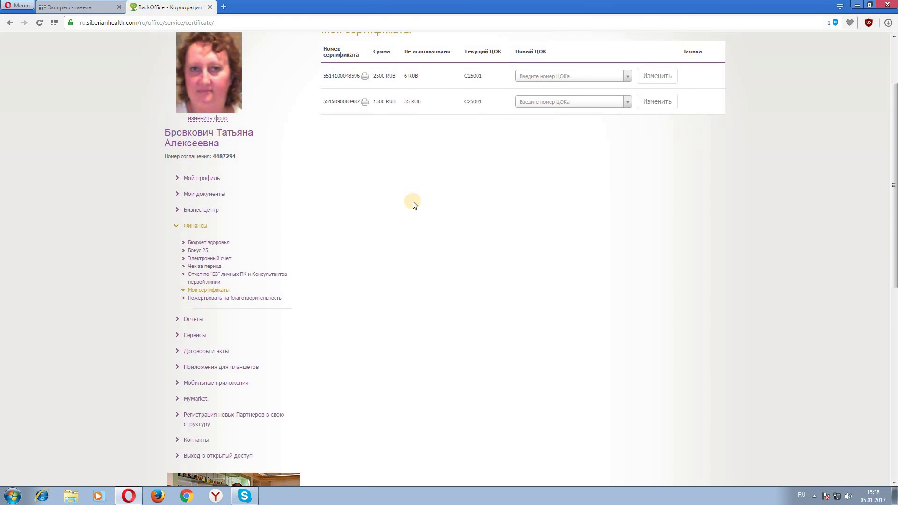
scroll(414, 204, down, 2)
scroll(413, 205, down, 1)
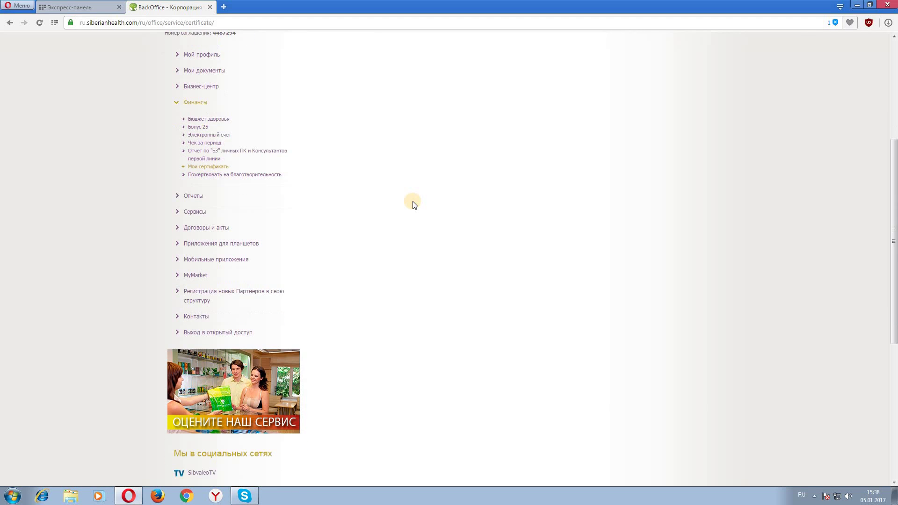
scroll(413, 205, up, 3)
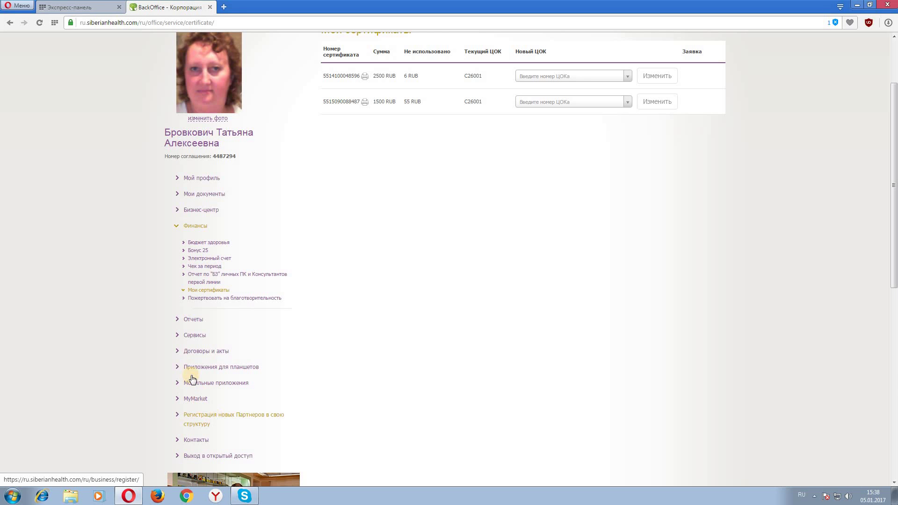
- Open the Информационный отчет from the Отчеты section and look through the full list of first-level partners
click(193, 319)
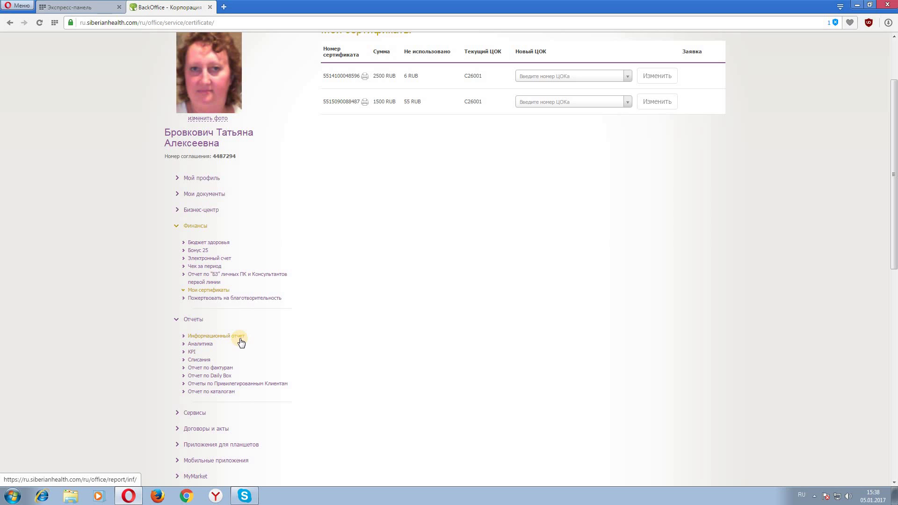
click(206, 337)
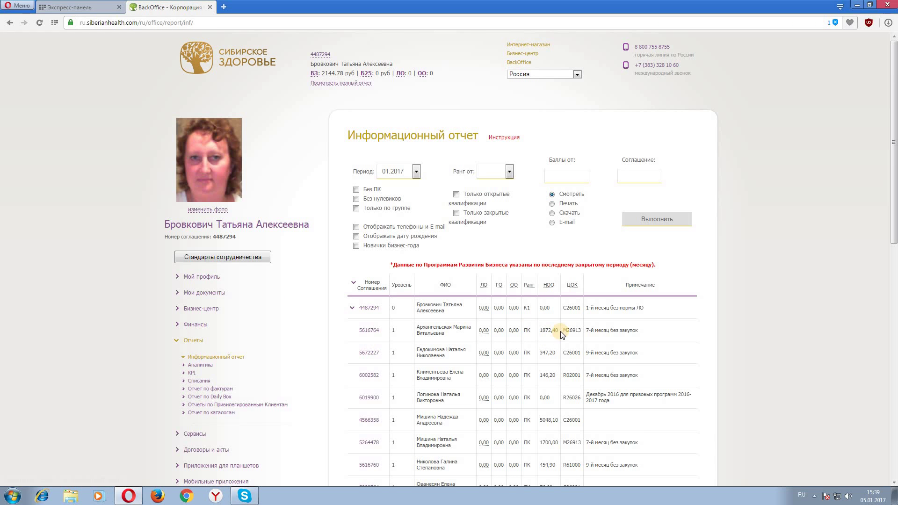
scroll(518, 337, down, 5)
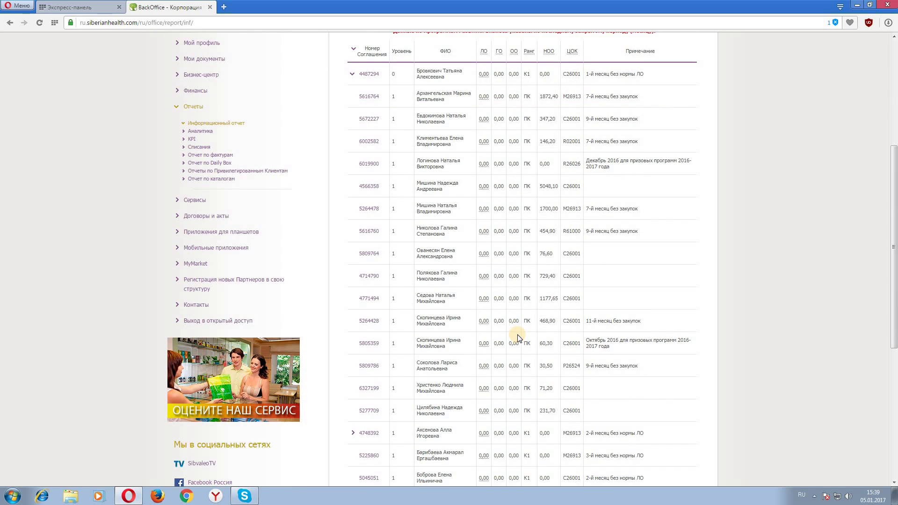
scroll(517, 336, down, 4)
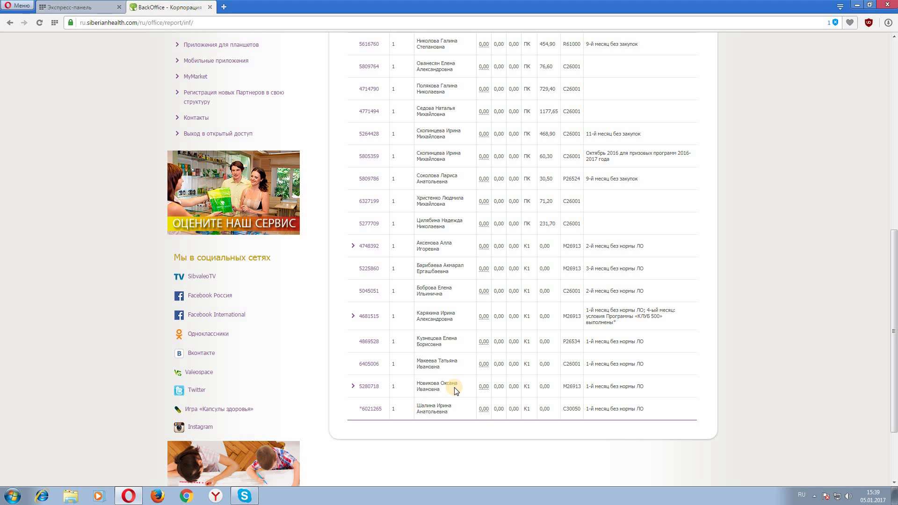
scroll(456, 390, up, 5)
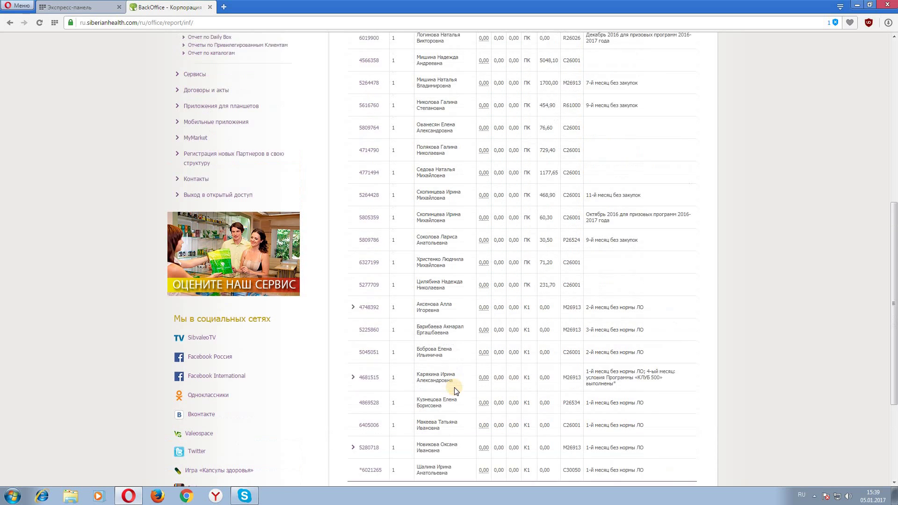
scroll(455, 388, up, 3)
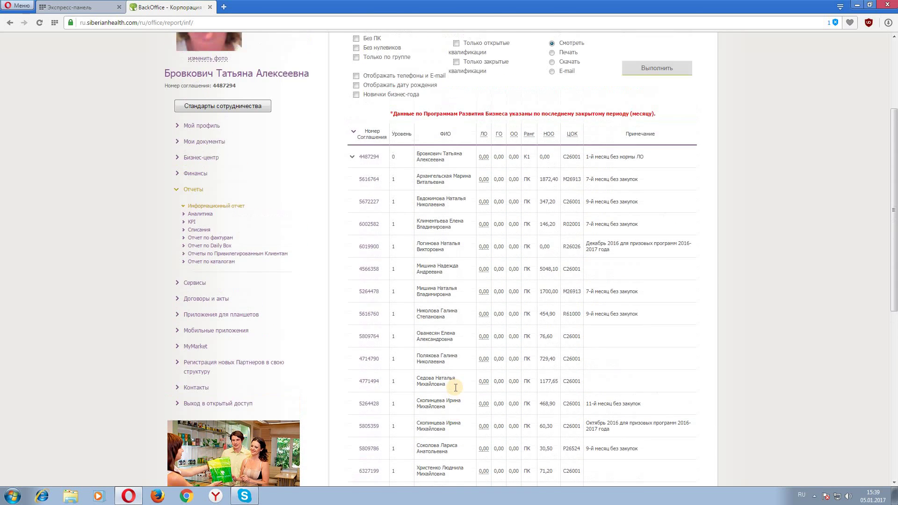
- Examine the НОО, ЦОК and Примечание columns for the partners in the Информационный отчет
scroll(456, 390, down, 2)
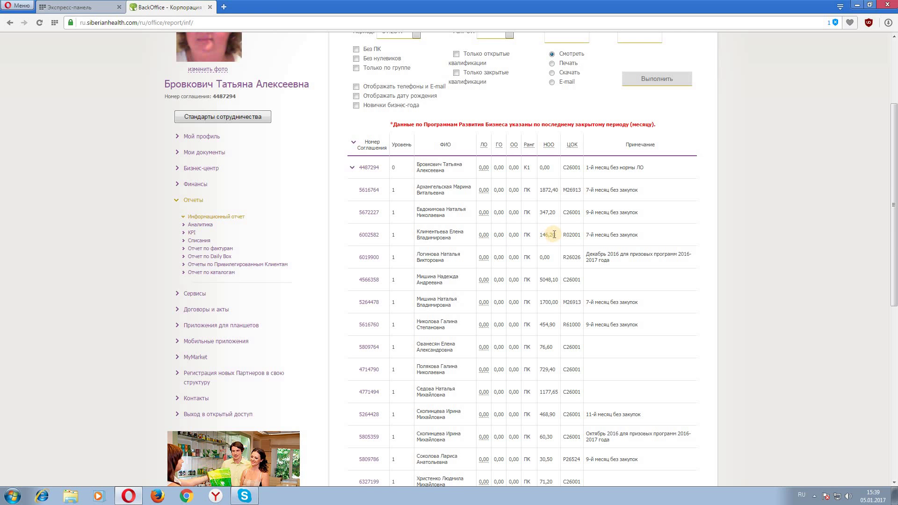
scroll(552, 236, down, 2)
scroll(554, 237, down, 2)
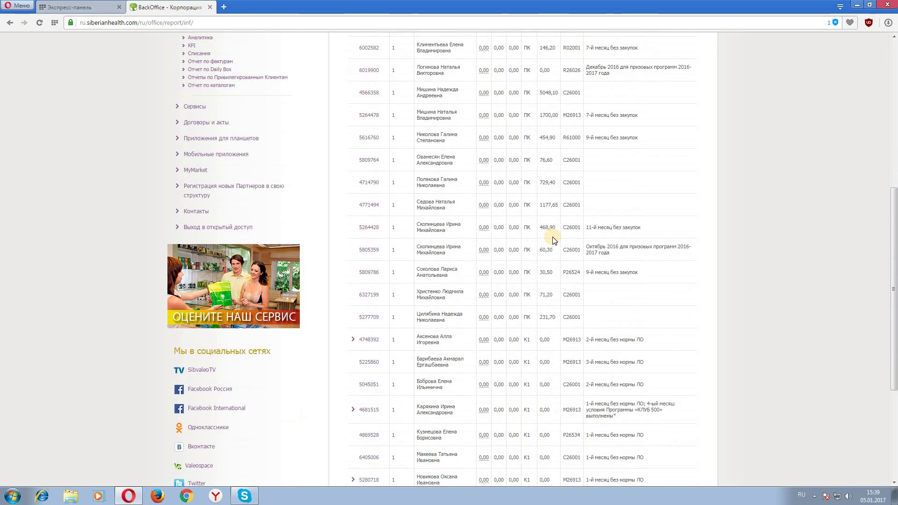
scroll(554, 240, up, 3)
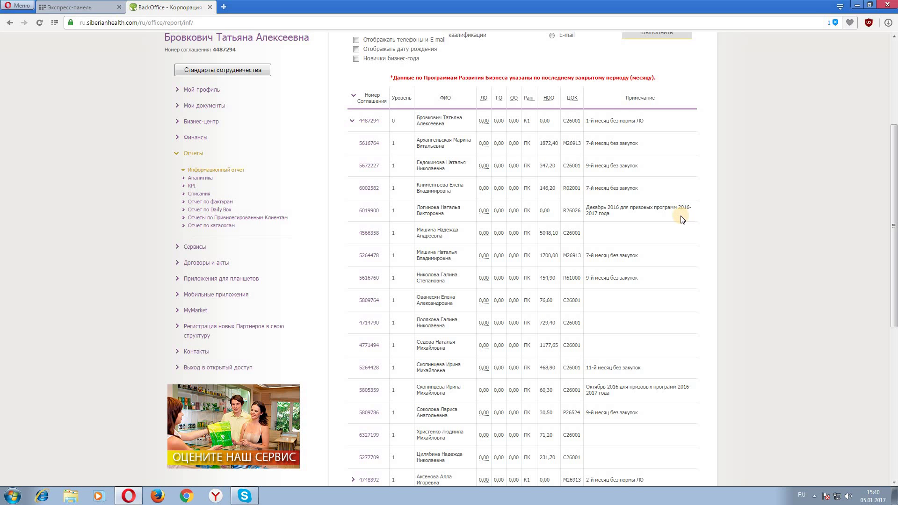
scroll(671, 223, down, 3)
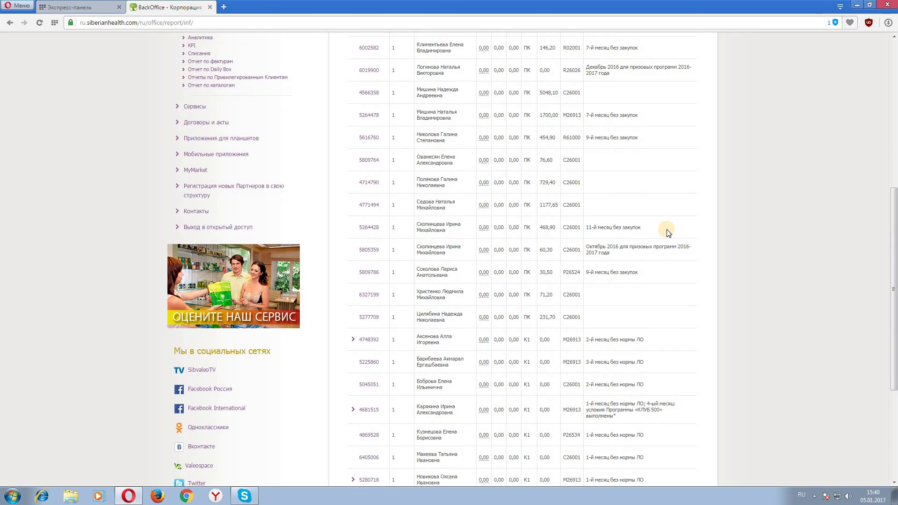
scroll(666, 230, down, 1)
scroll(650, 273, down, 2)
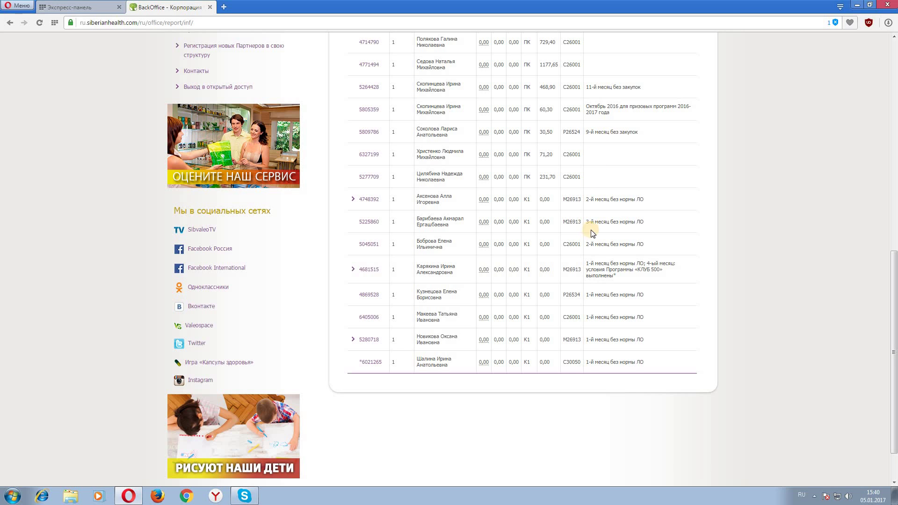
- Expand the structure of the first-level consultant with the «КЛУБ 500» note and read through the contact details of its second-level members
click(353, 270)
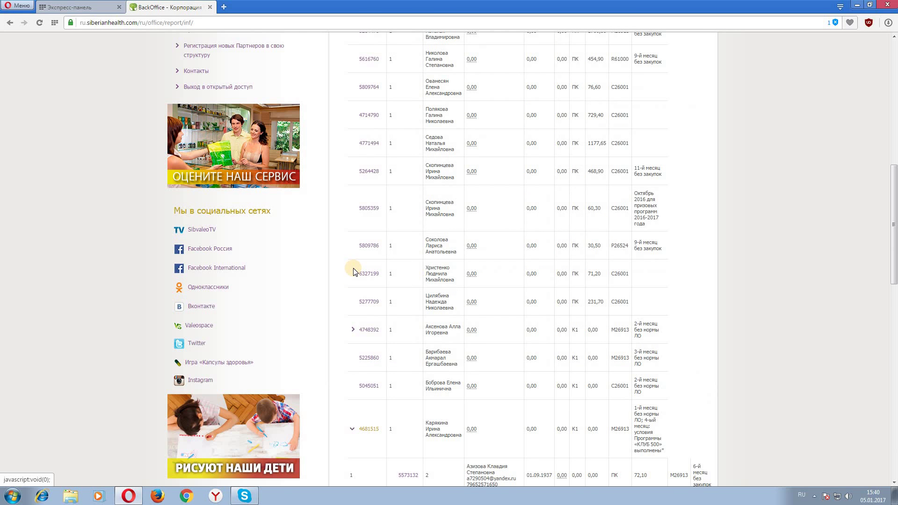
scroll(547, 332, down, 4)
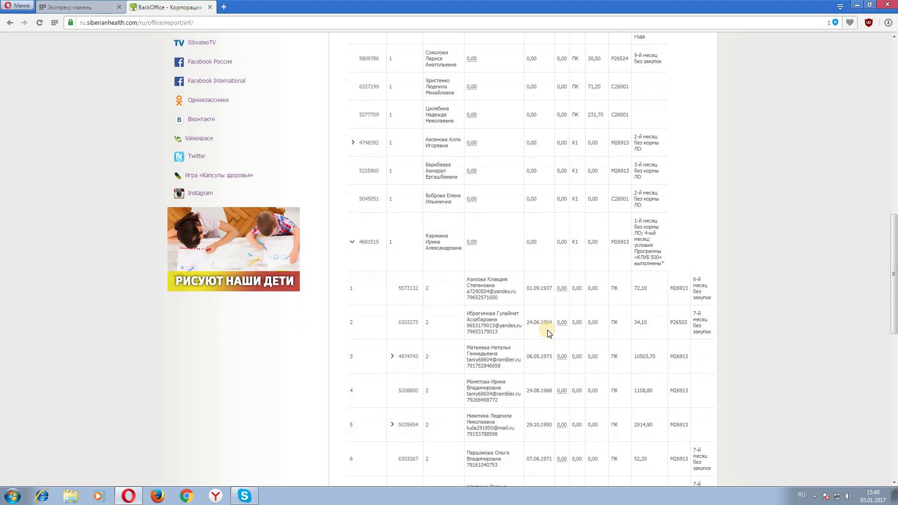
scroll(549, 333, down, 2)
scroll(548, 330, down, 2)
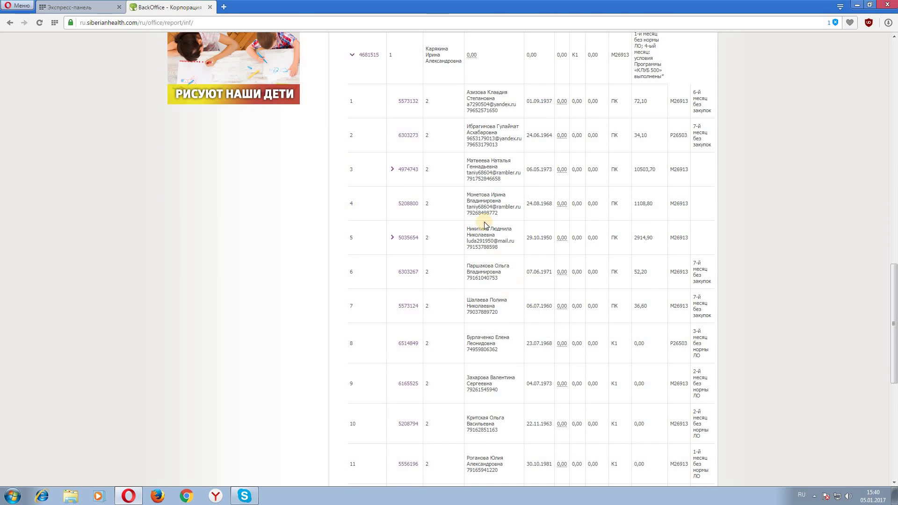
scroll(439, 75, up, 1)
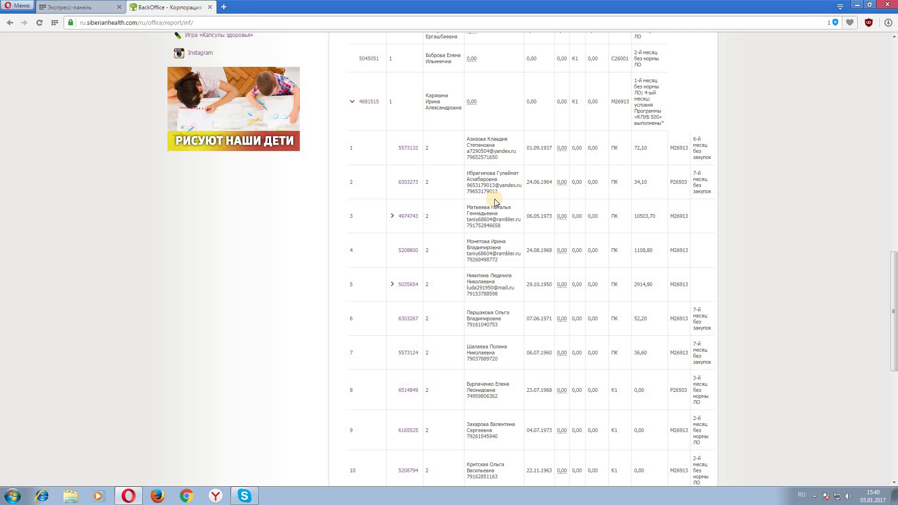
scroll(495, 202, down, 2)
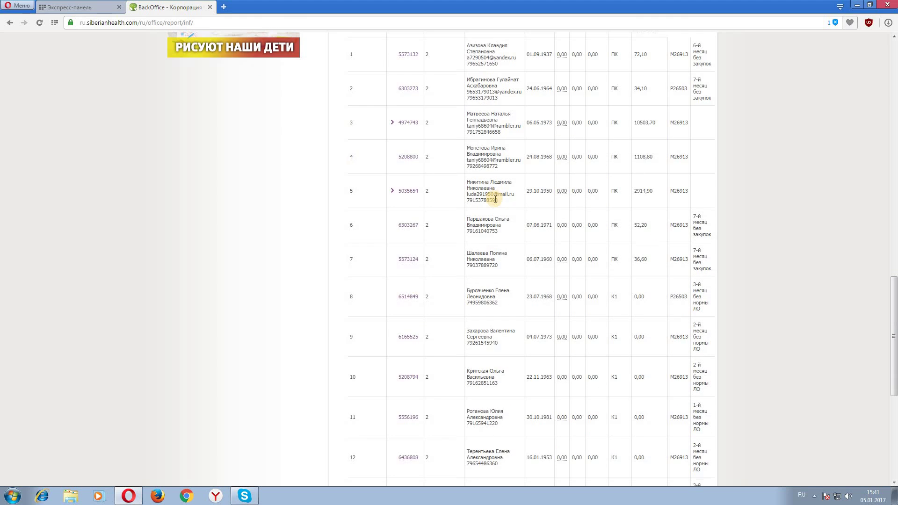
scroll(496, 200, down, 2)
scroll(496, 201, down, 2)
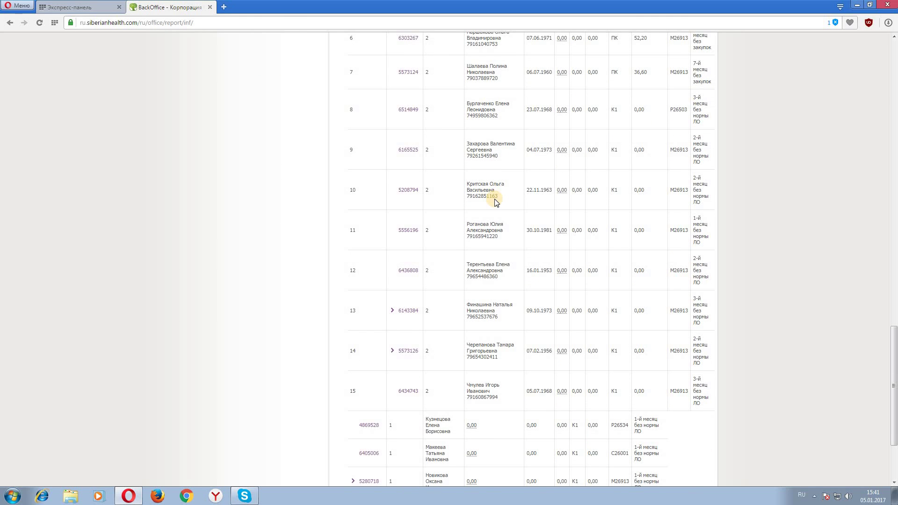
- Review the ranks, balances and notes of the expanded second-level members, and return to the report's filter settings
scroll(496, 198, up, 5)
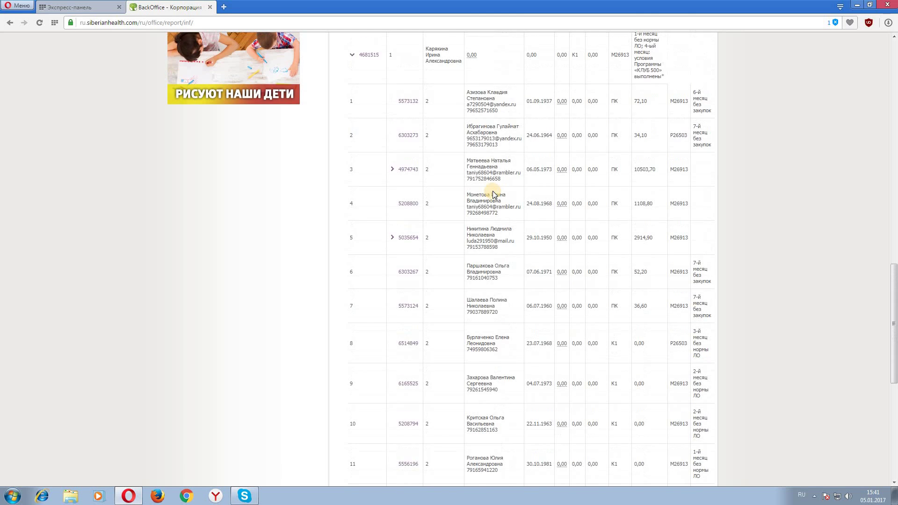
scroll(494, 194, up, 1)
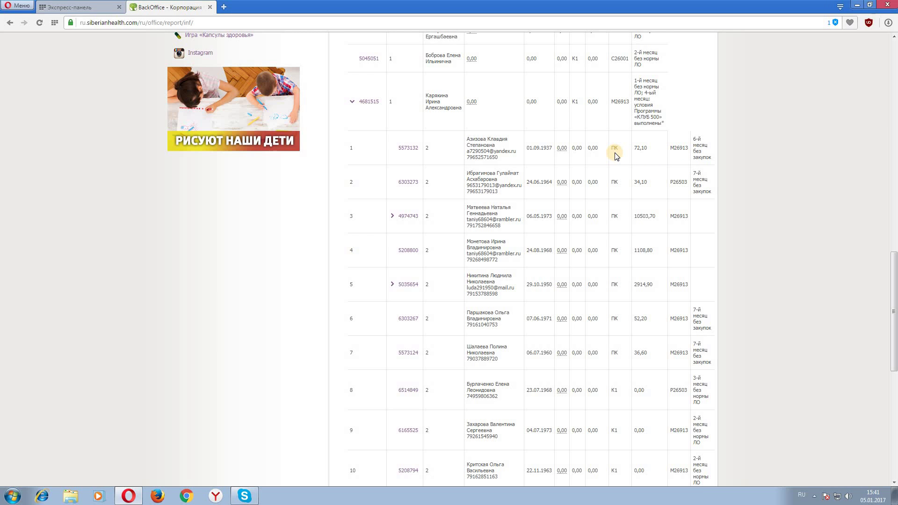
scroll(615, 154, down, 2)
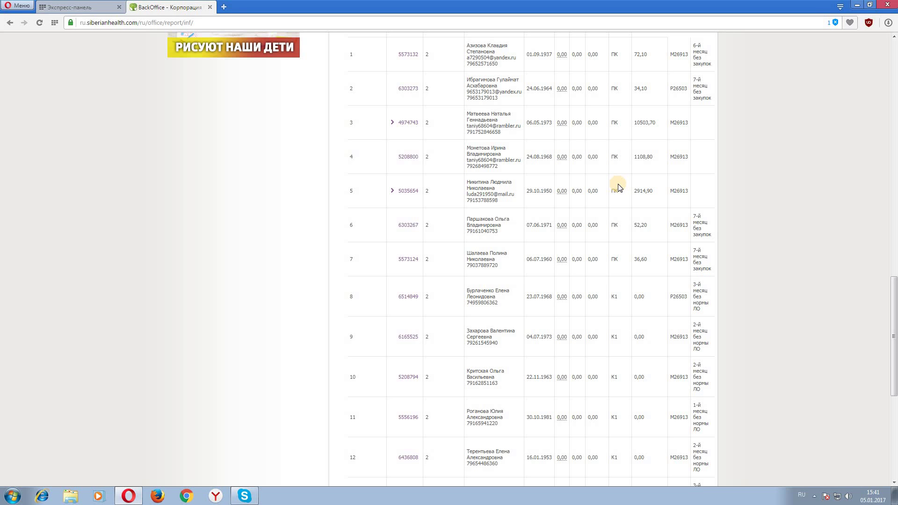
scroll(657, 313, down, 2)
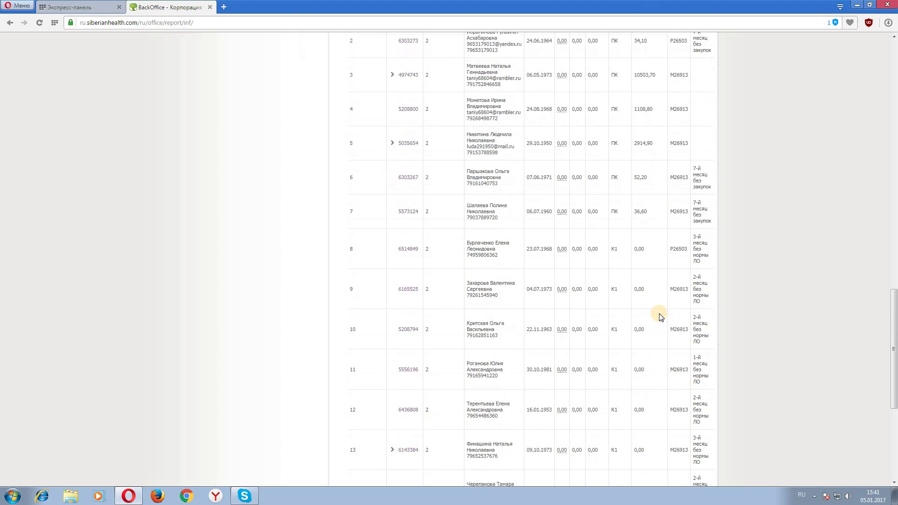
scroll(665, 313, down, 2)
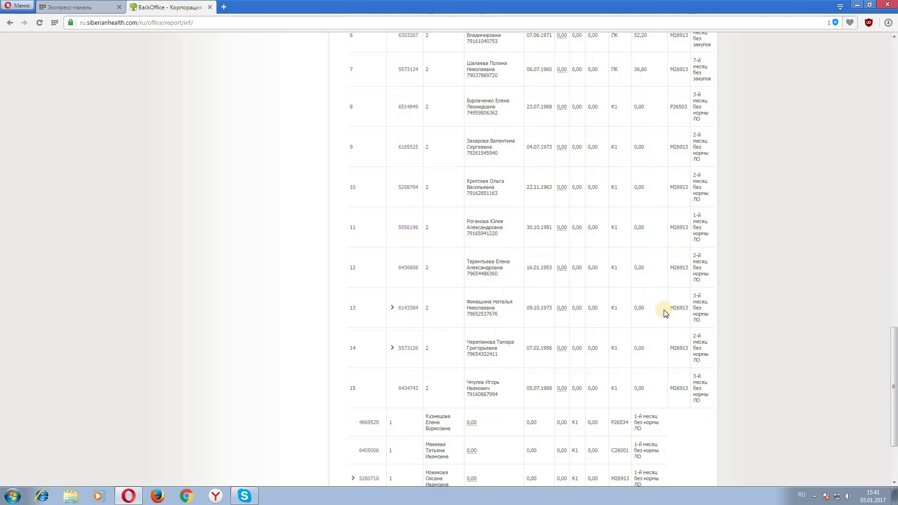
scroll(665, 312, down, 2)
scroll(665, 309, up, 15)
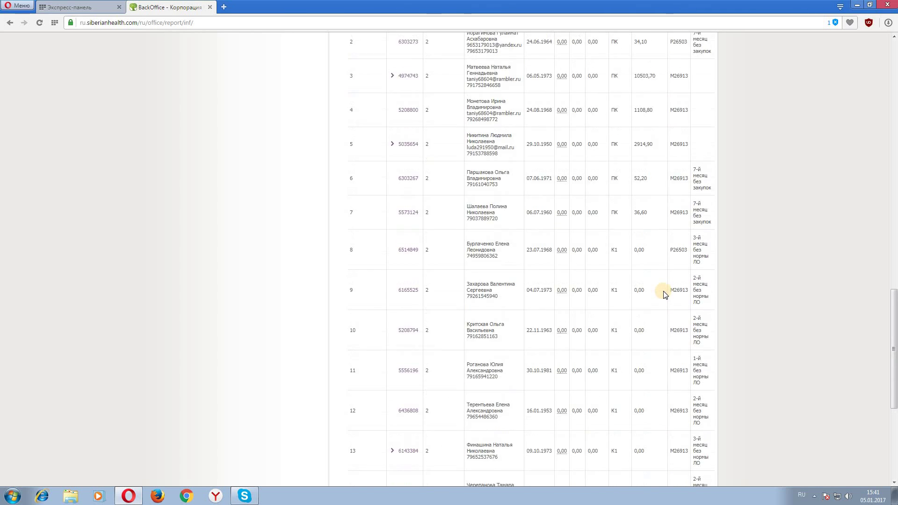
scroll(663, 287, up, 8)
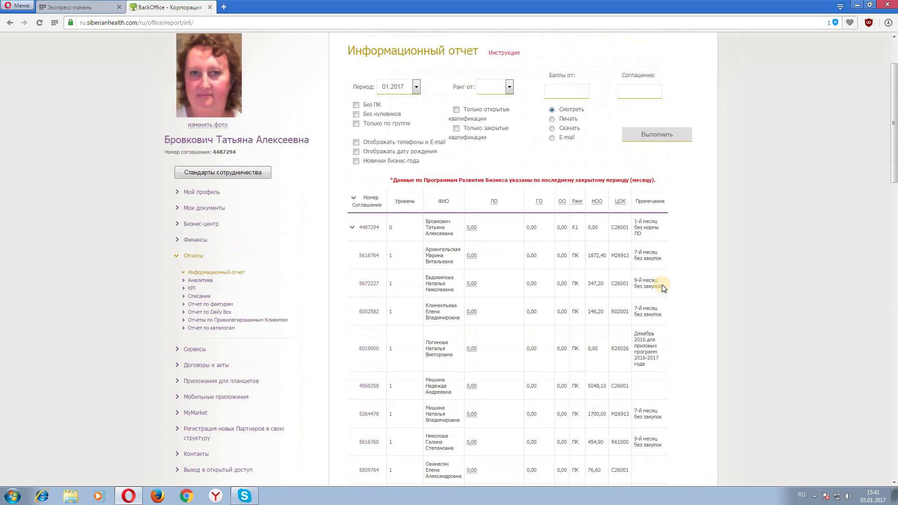
scroll(663, 287, down, 1)
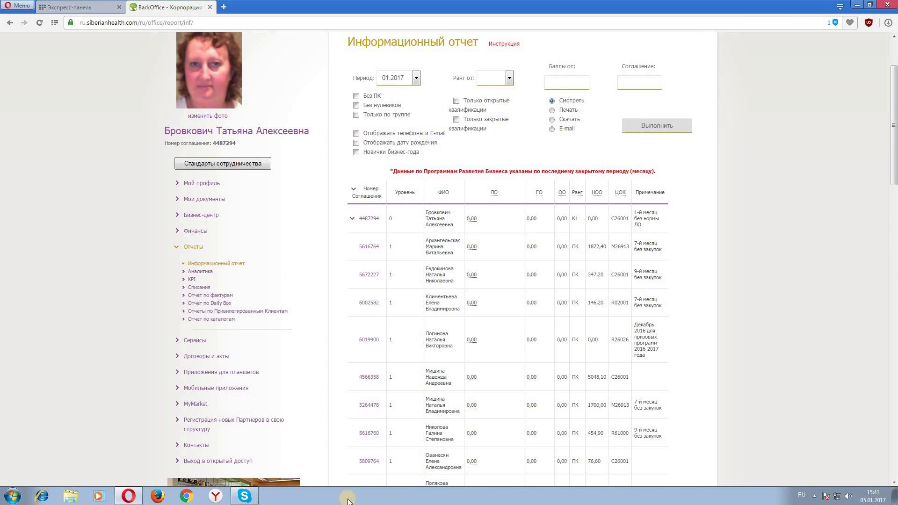
- Open the Отчет по фактурам, set Дата от to 3 Декабрь 2016 and display the invoices
click(192, 300)
click(194, 298)
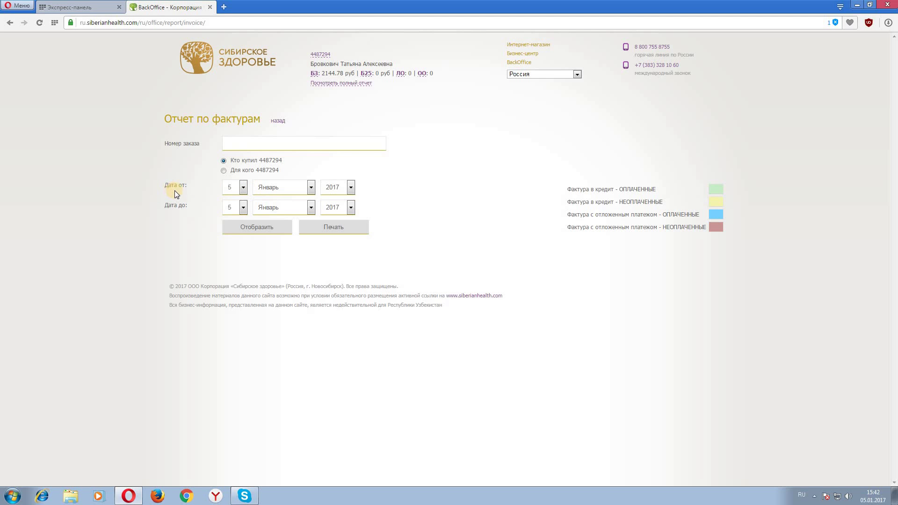
click(242, 187)
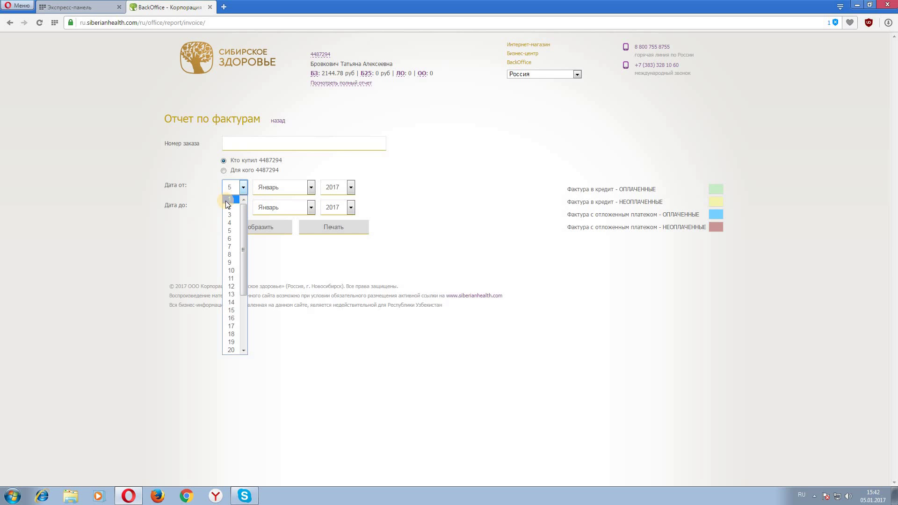
click(231, 215)
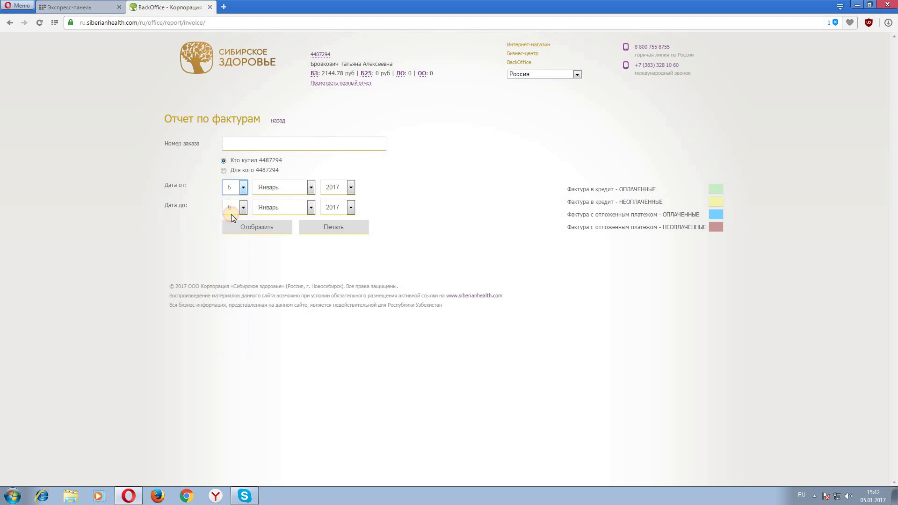
click(311, 187)
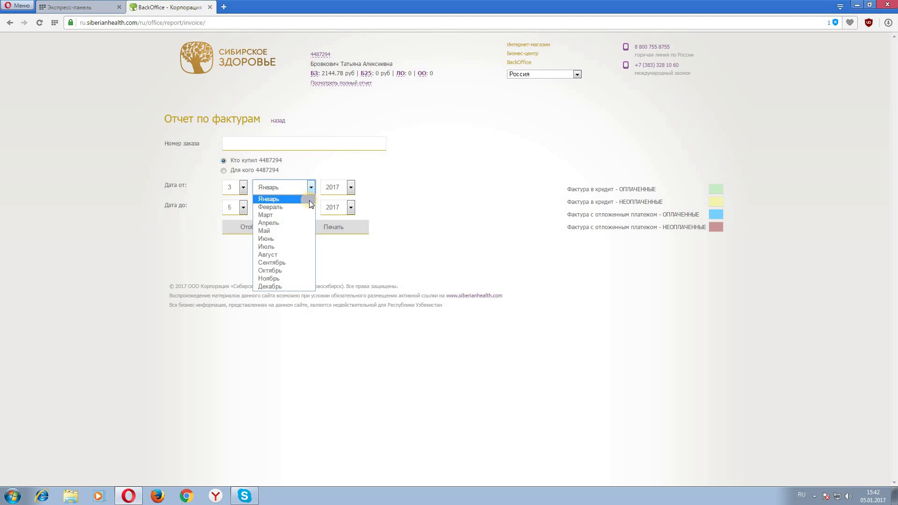
click(303, 286)
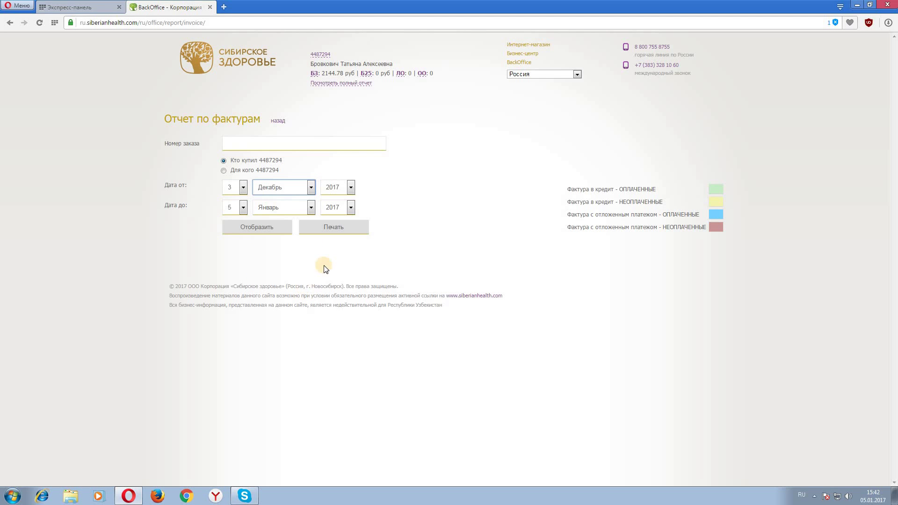
click(350, 187)
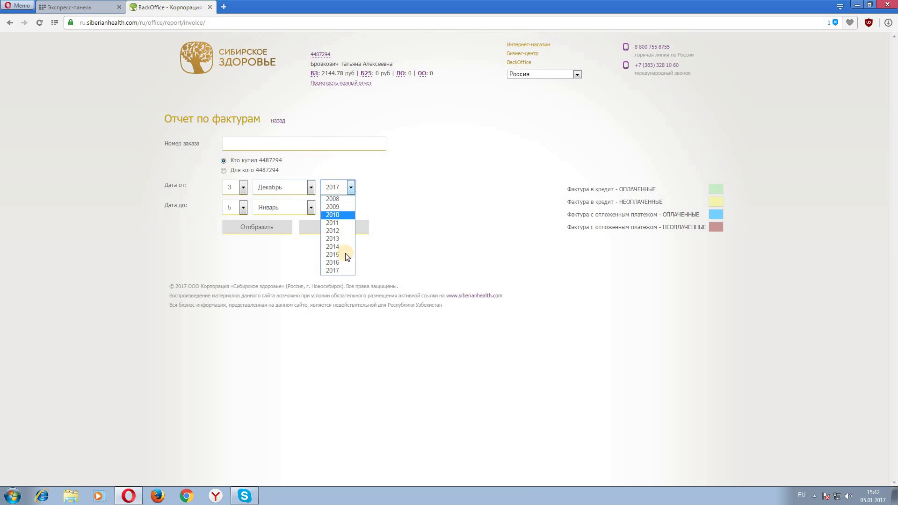
click(344, 263)
click(251, 227)
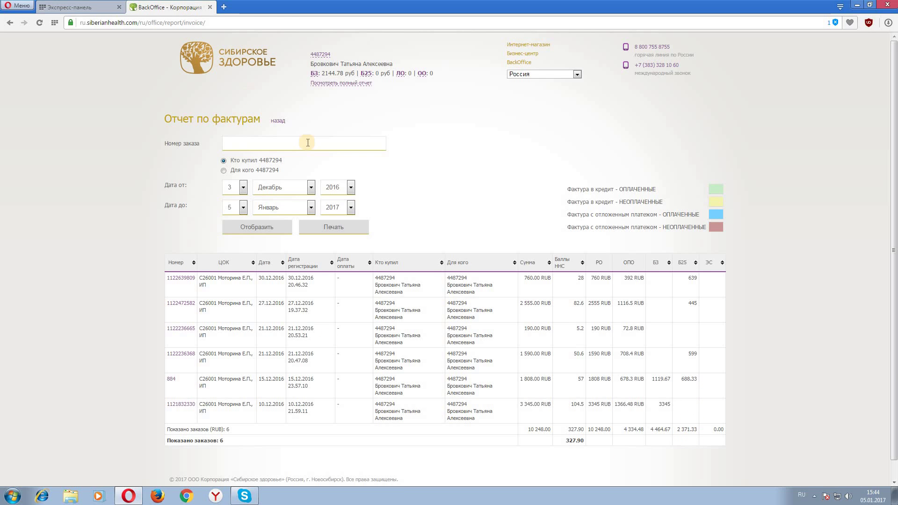
- Open the details of the 30.12.2016 order, view its print preview and close the preview
click(169, 278)
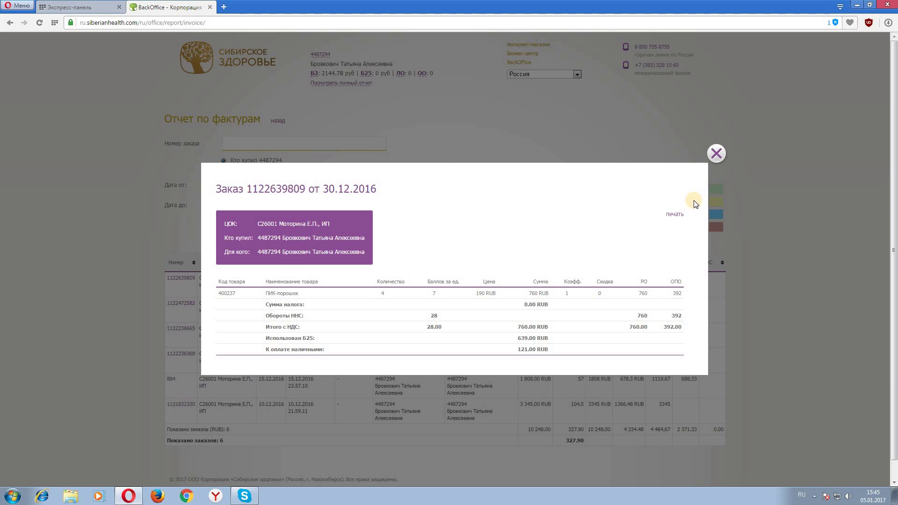
click(674, 215)
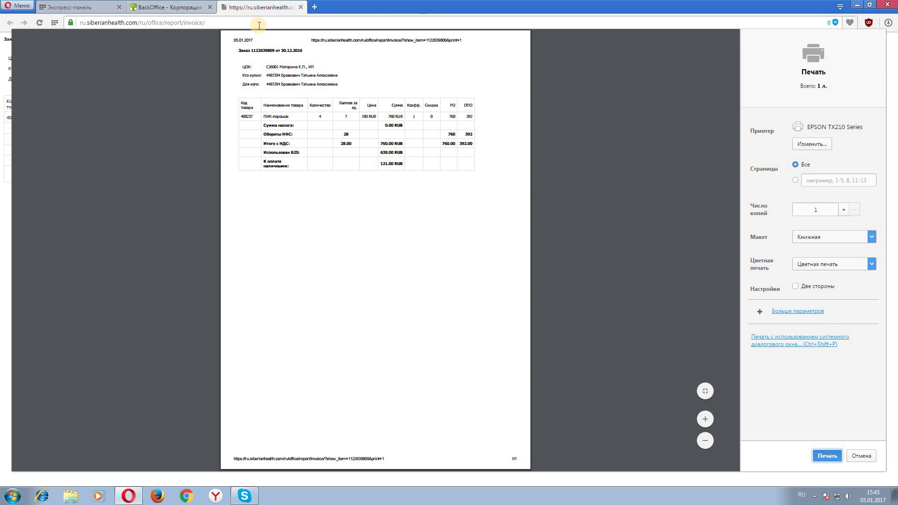
click(301, 7)
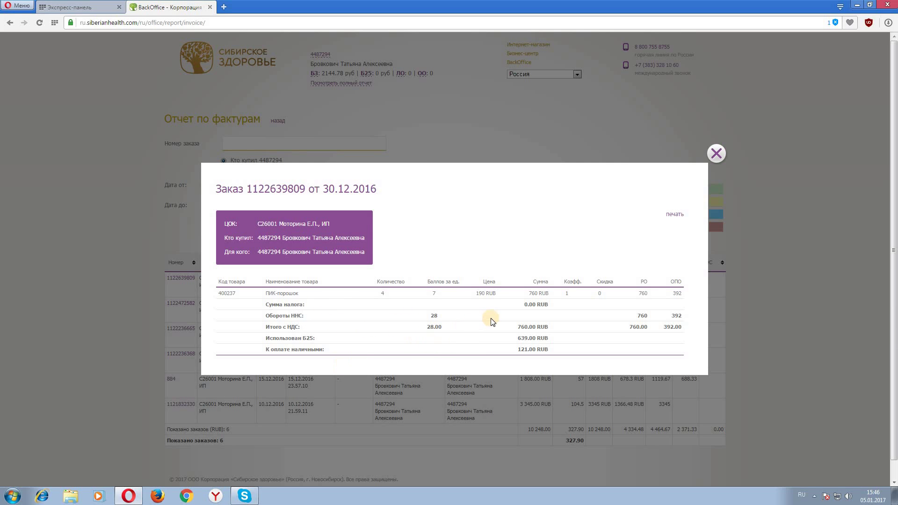
- Close the order details and the invoice report page, and reopen the BackOffice from the siberianhealth.com start page
click(715, 152)
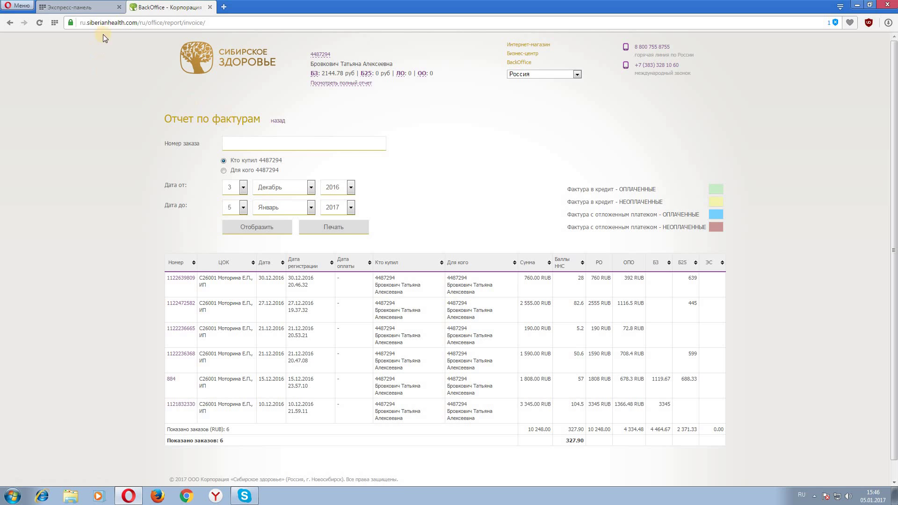
click(210, 7)
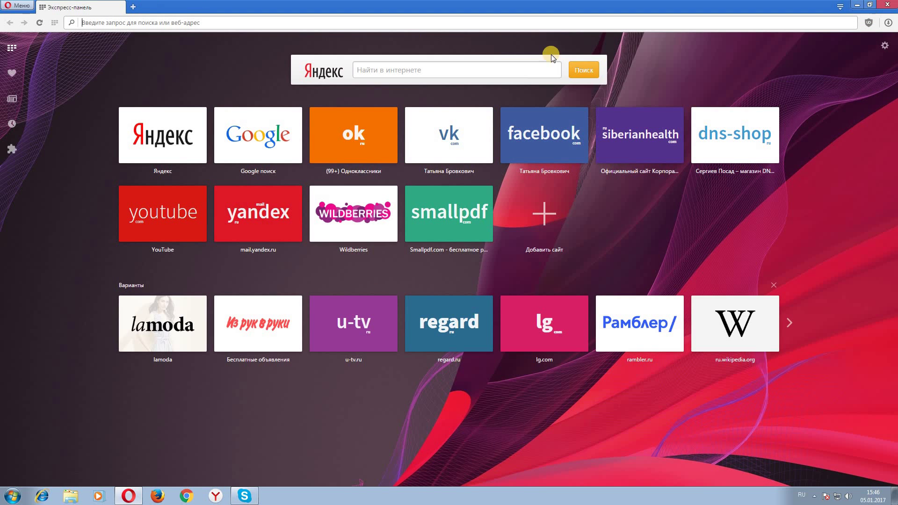
click(637, 141)
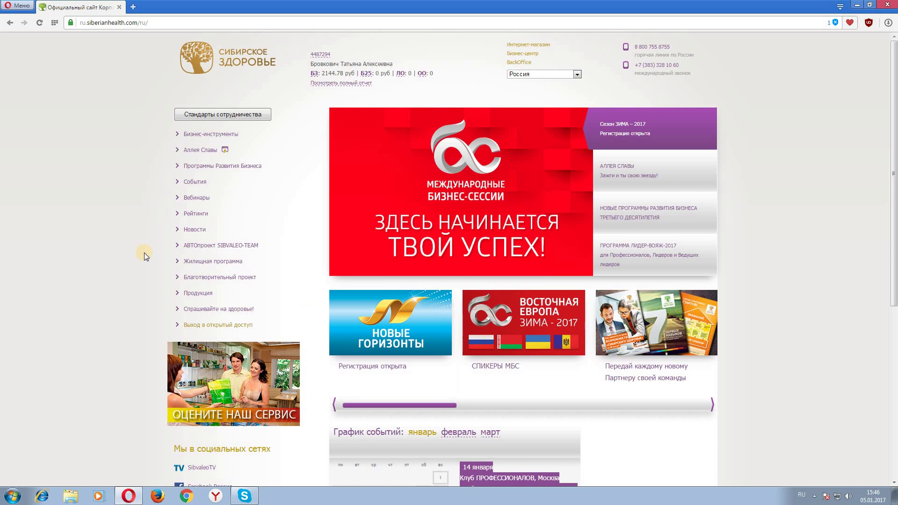
click(524, 65)
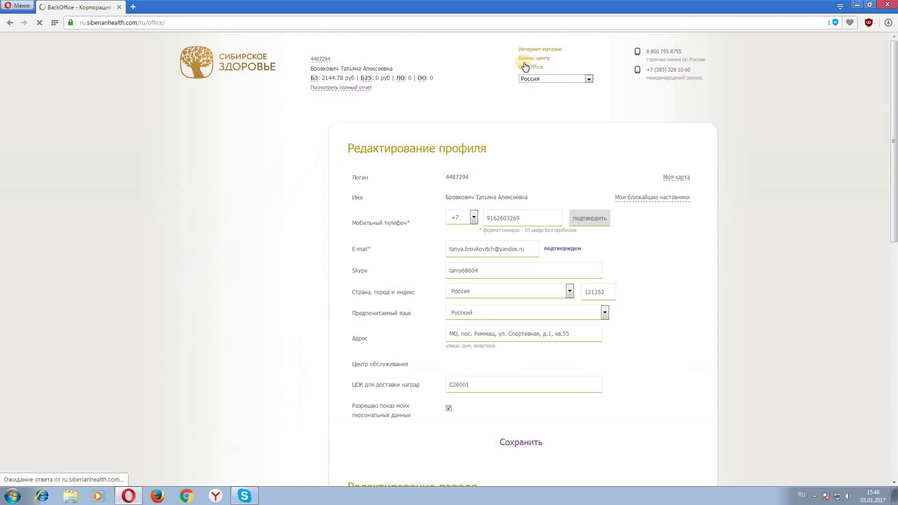
- Open the Создание реферальных ссылок page from the Реферальные ссылки group of the Сервисы section
scroll(302, 379, down, 2)
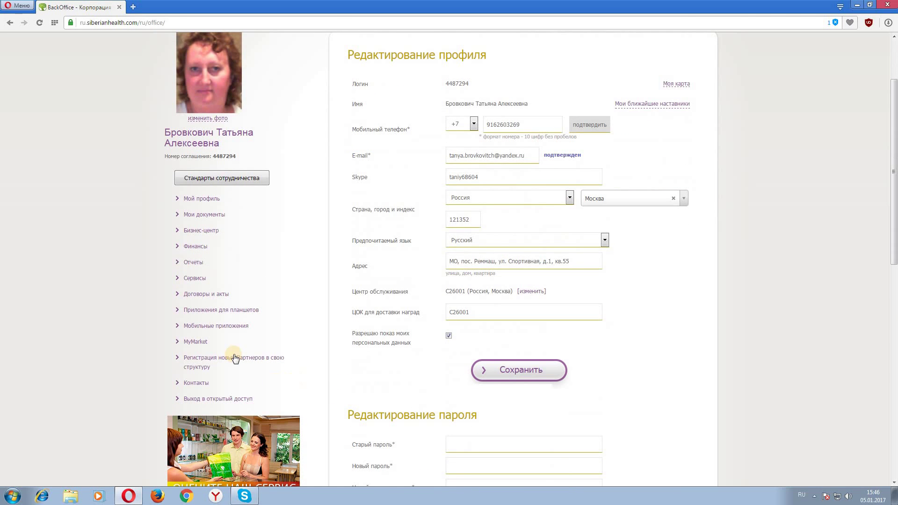
click(194, 279)
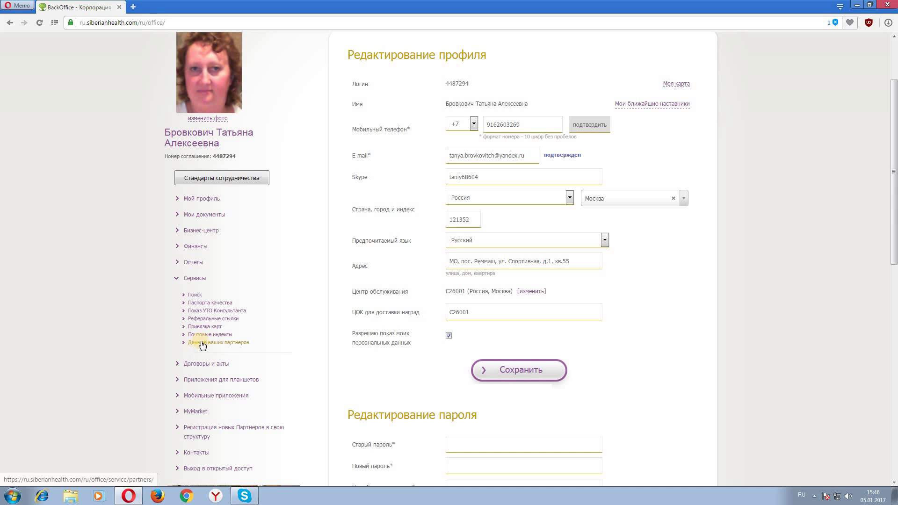
click(201, 320)
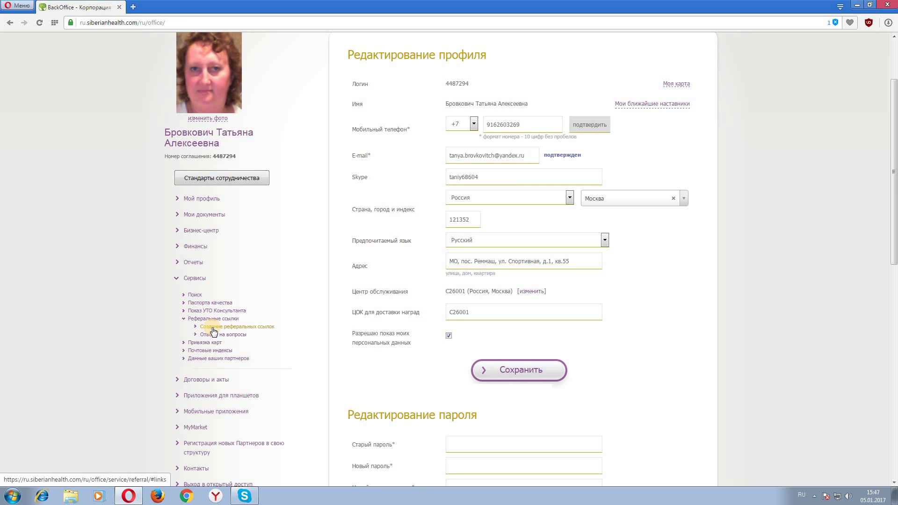
click(213, 330)
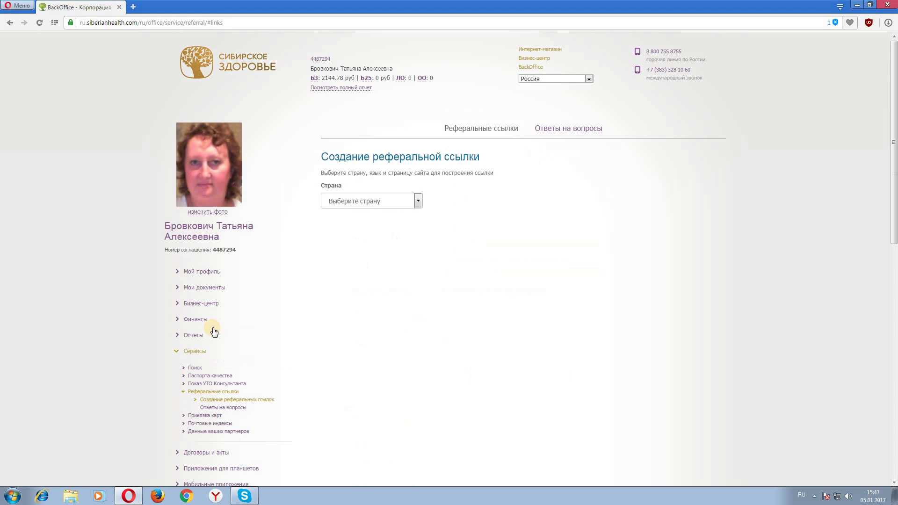
- Create a referral link for the country Россия leading to the page «Форма онлайн-регистрации - Консультант»
click(418, 201)
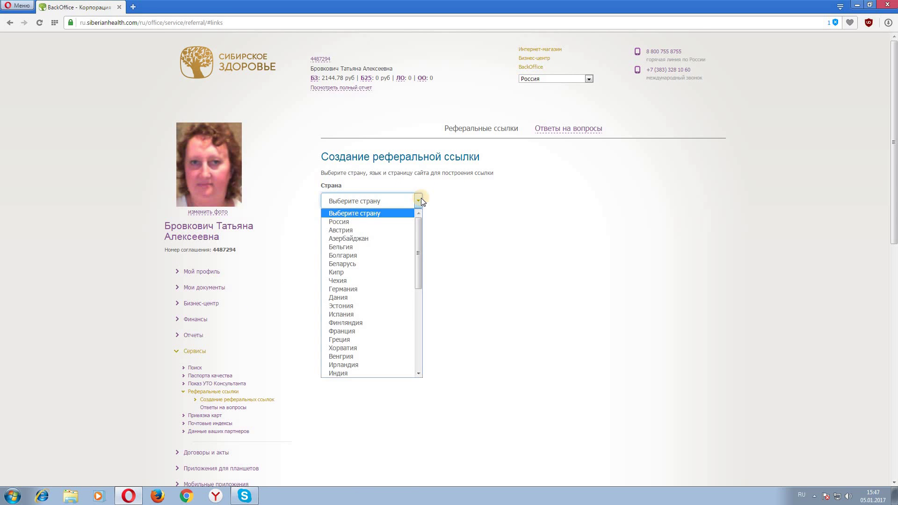
click(344, 221)
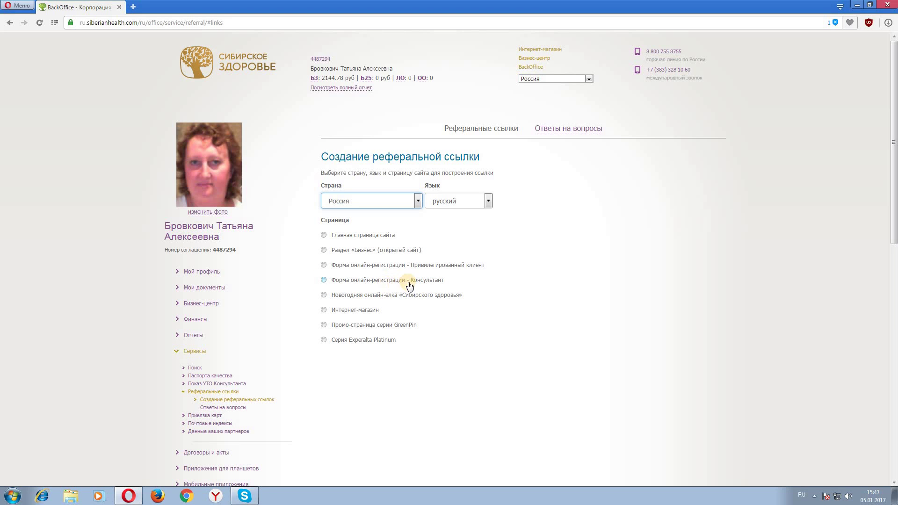
click(323, 281)
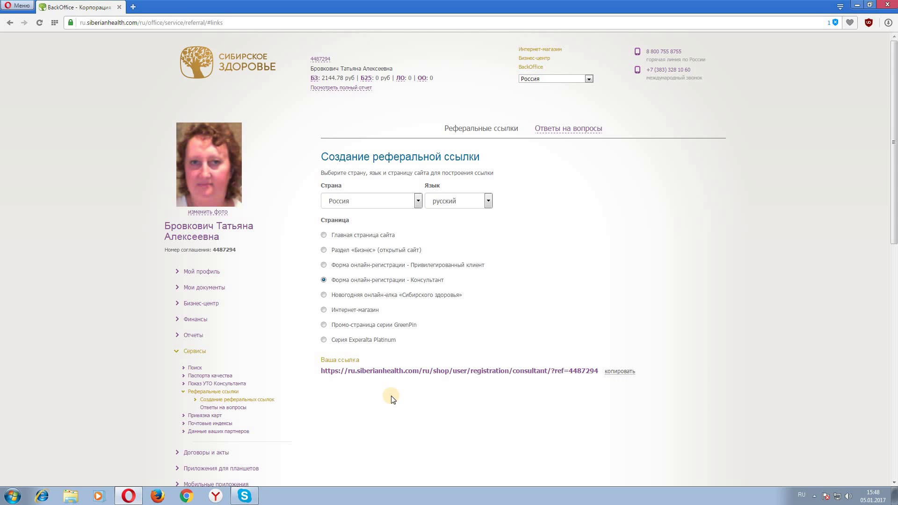
- Open the consultant referral link, log out of the online shop account and return to the BackOffice
click(461, 372)
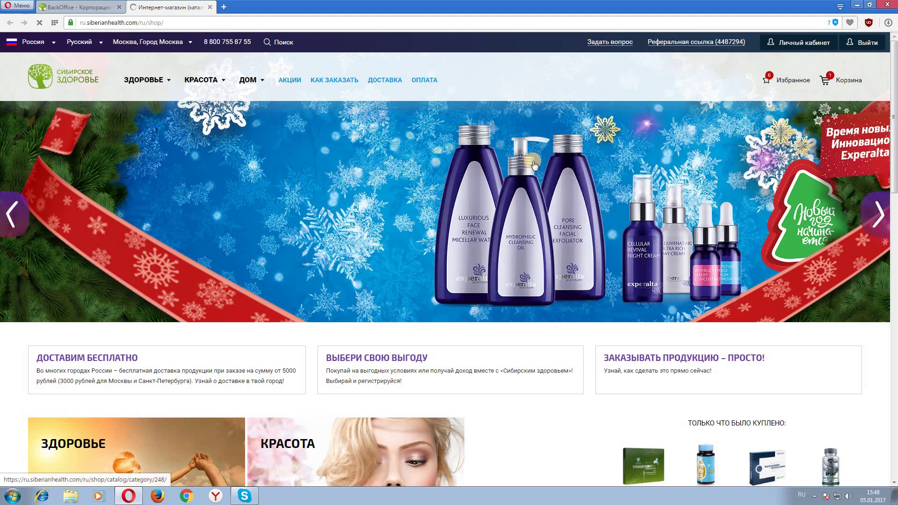
click(865, 42)
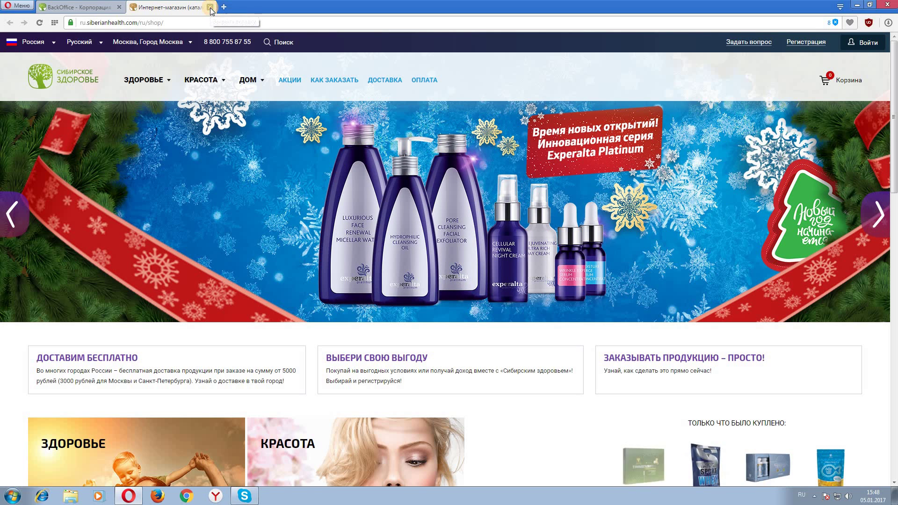
click(210, 9)
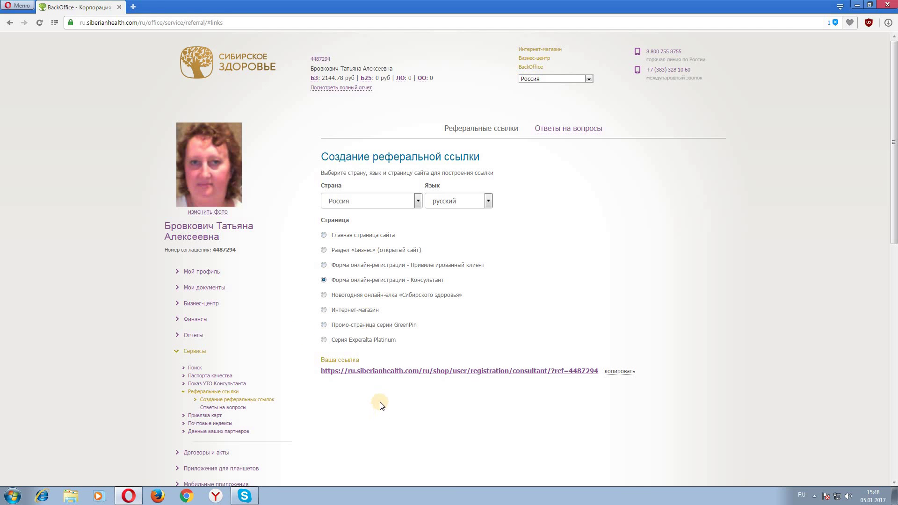
- Reopen the consultant referral link, examine the registration forms for Консультант and Привилегированный клиент, and close the registration page
click(383, 372)
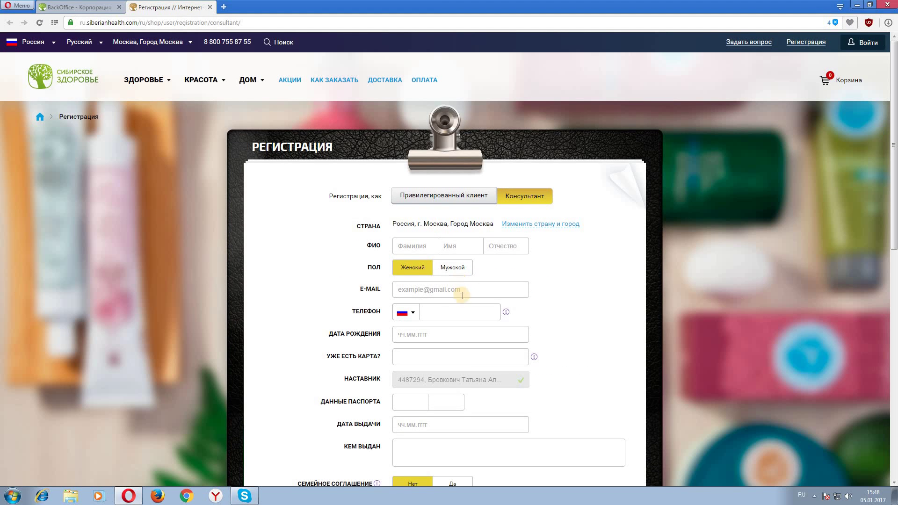
scroll(521, 308, down, 4)
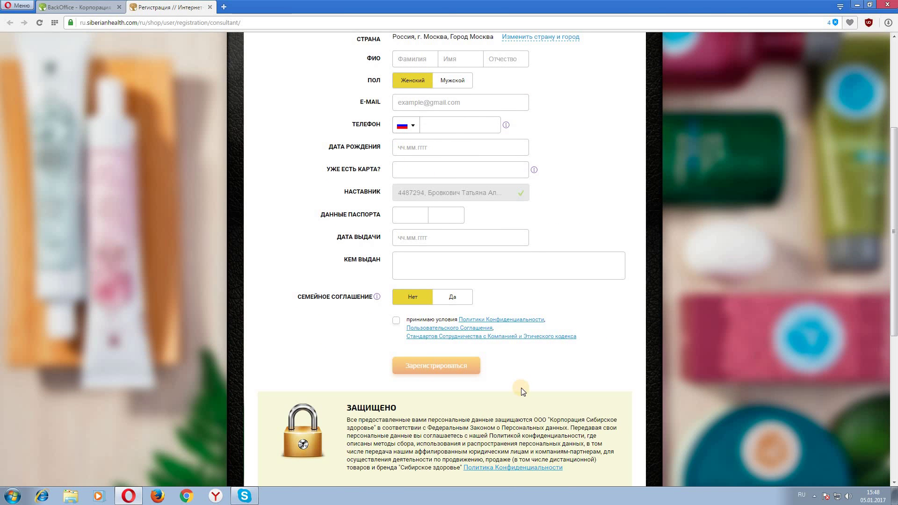
scroll(520, 374, up, 4)
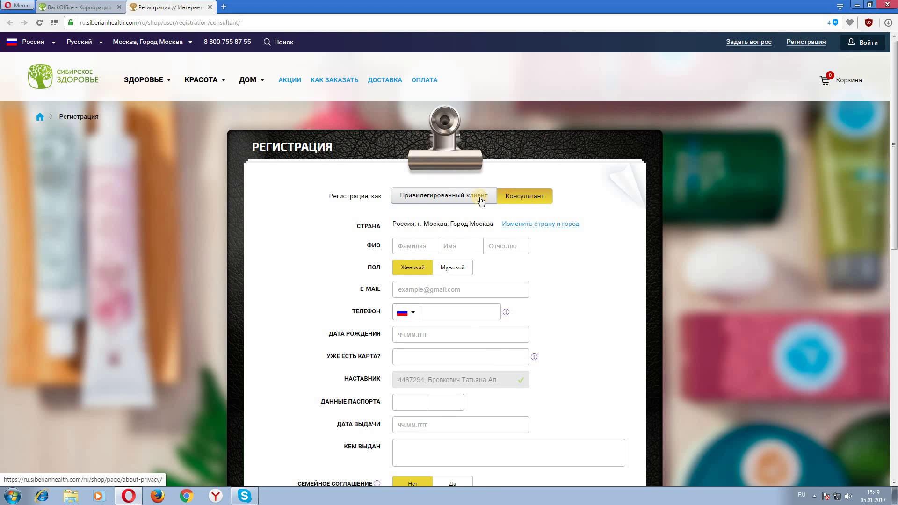
click(445, 196)
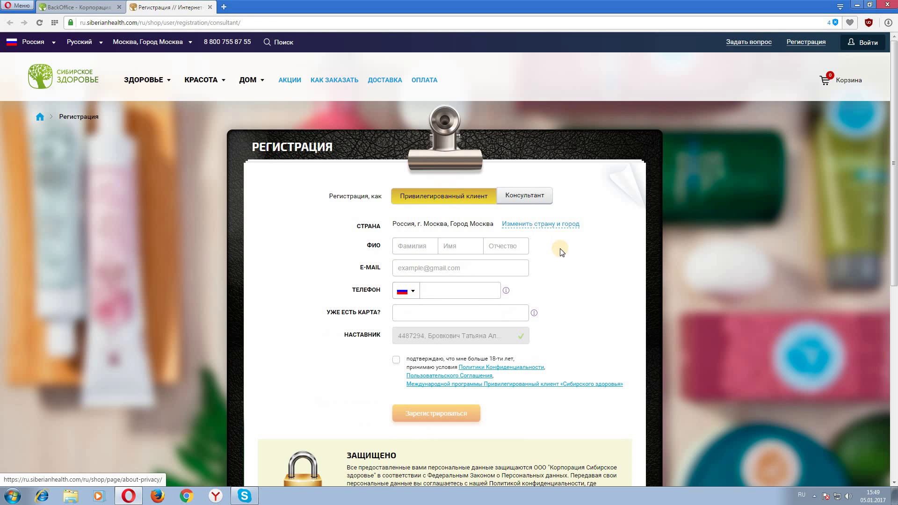
click(528, 197)
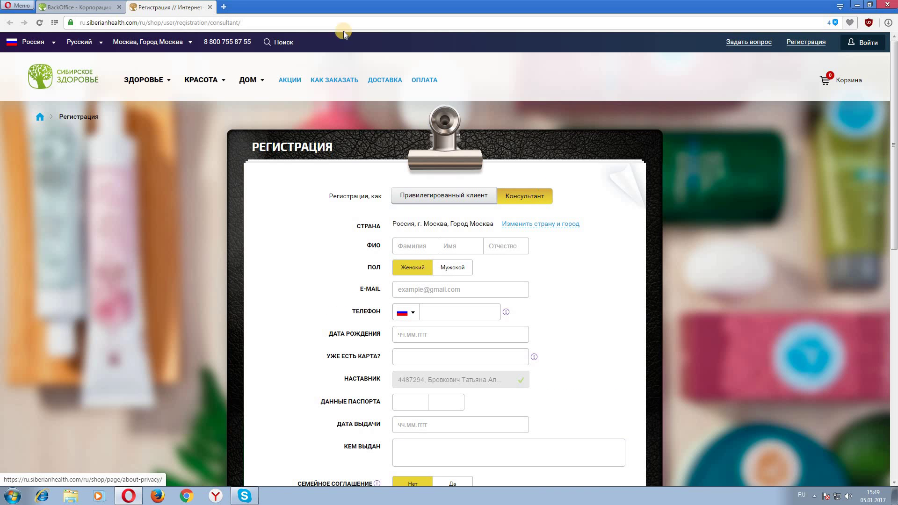
click(210, 7)
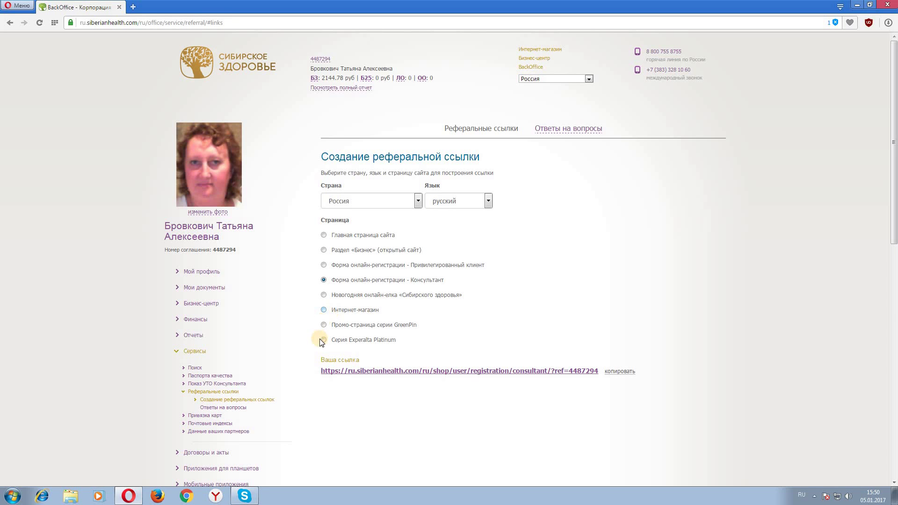
- Create a referral link to the Интернет-магазин page, open it and examine the referral parameter in the shop's address
click(323, 310)
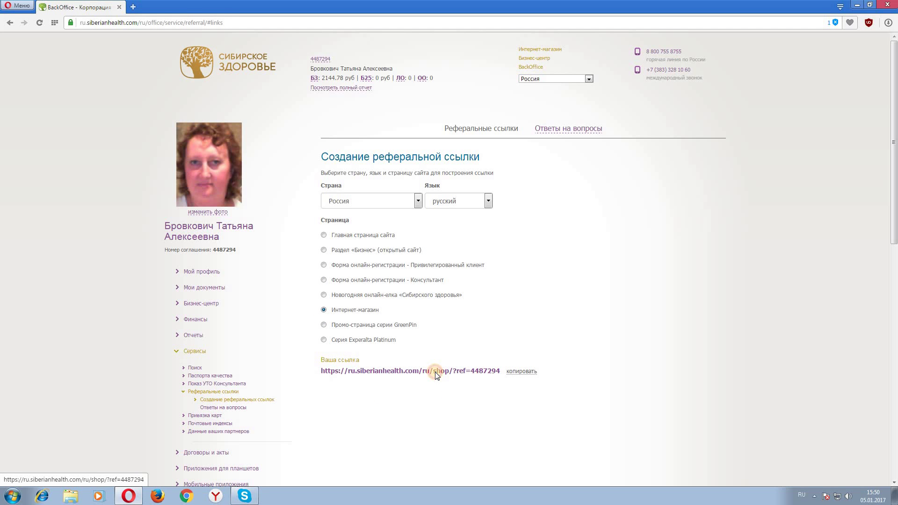
click(435, 371)
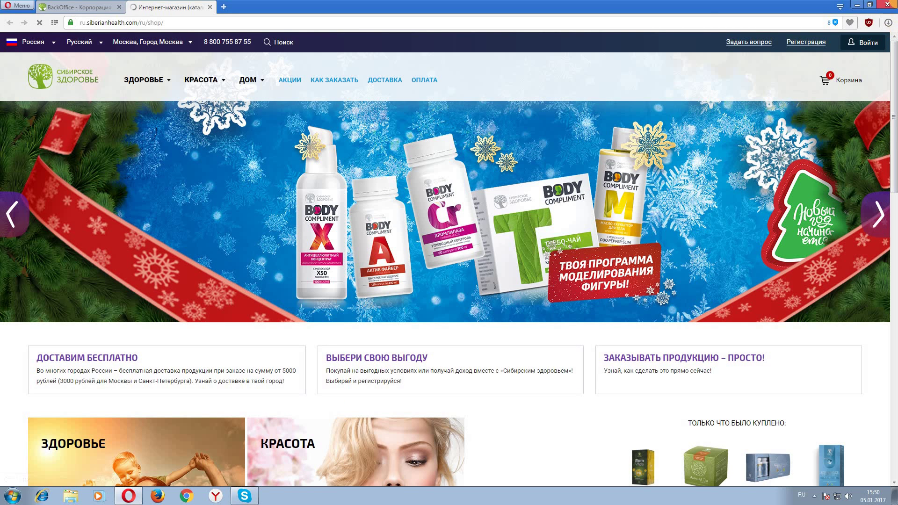
click(147, 22)
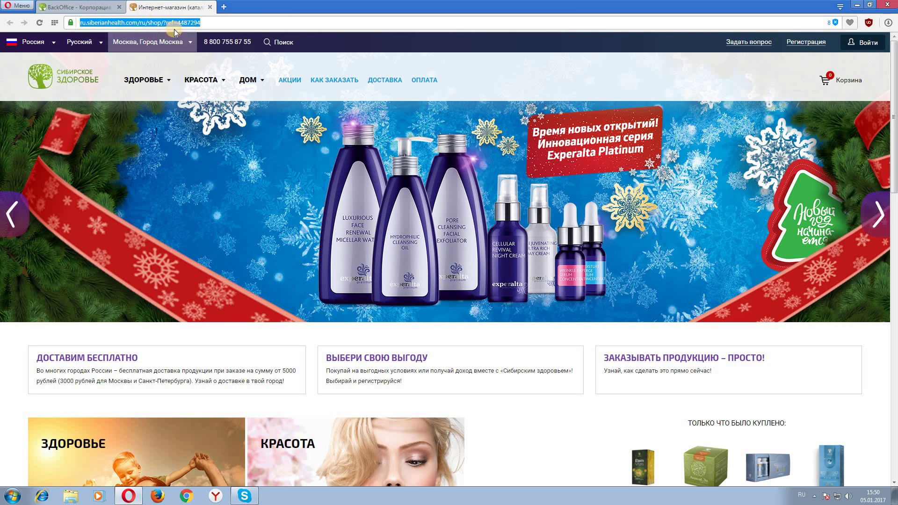
click(229, 24)
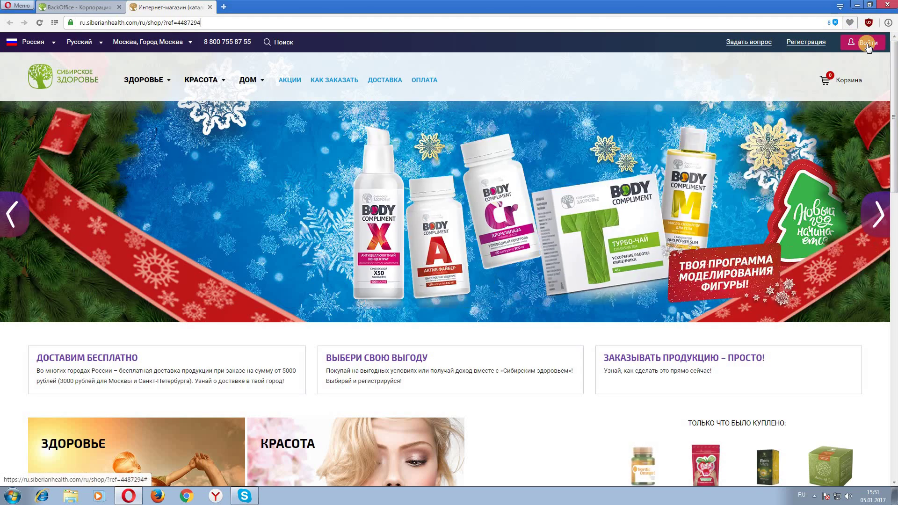
- Log in to the online shop with the saved login and password, and check the Реферальная ссылка entry
click(866, 44)
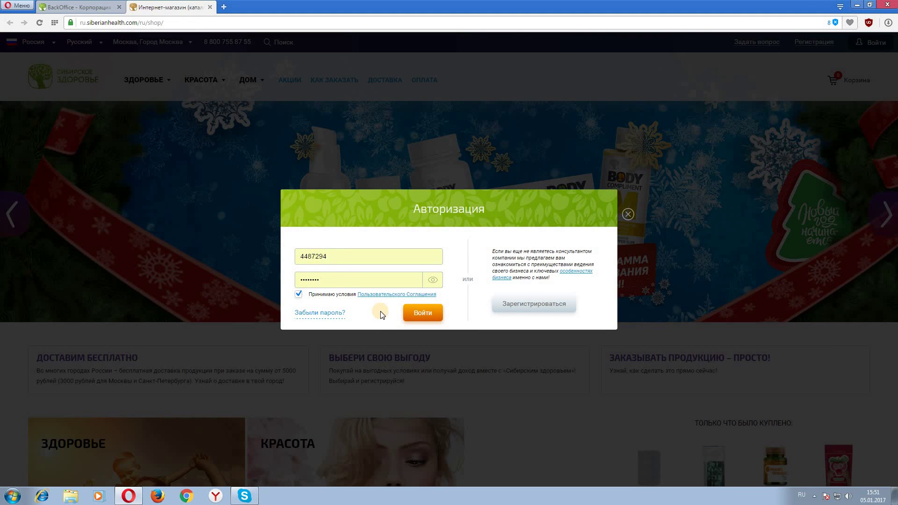
click(423, 316)
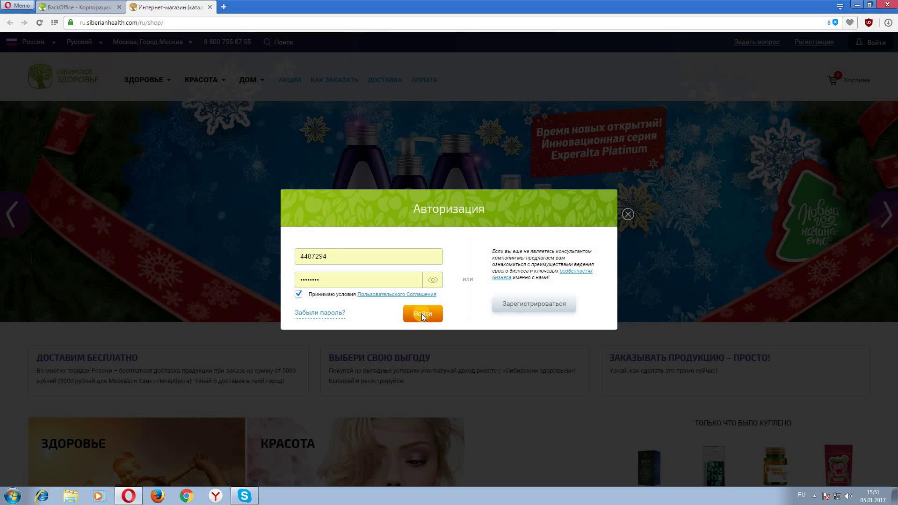
click(422, 313)
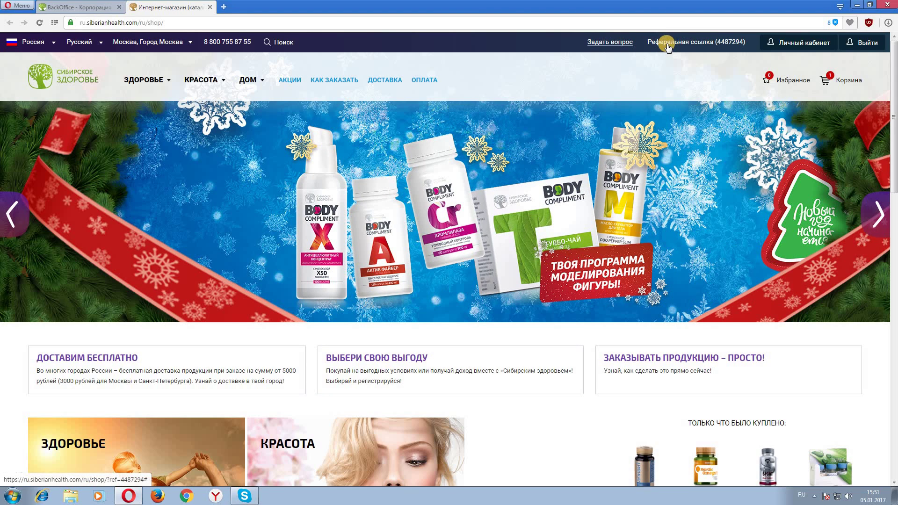
click(663, 46)
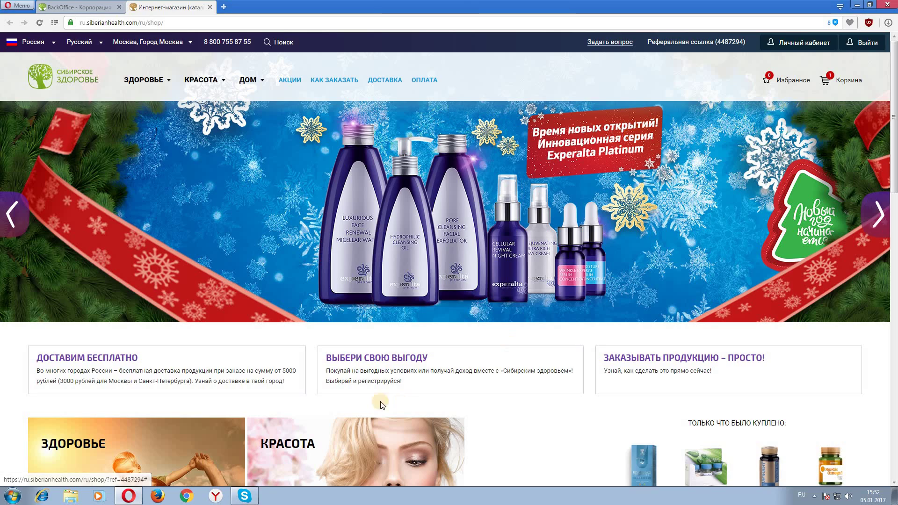
- Examine the product series, purposes and product types listed in the ЗДОРОВЬЕ and КРАСОТА categories of the shop
scroll(198, 215, down, 2)
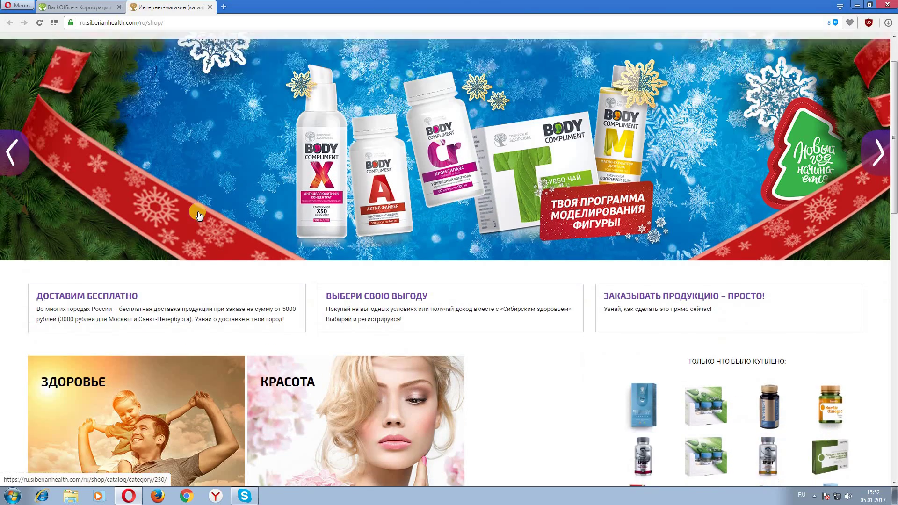
scroll(198, 215, down, 2)
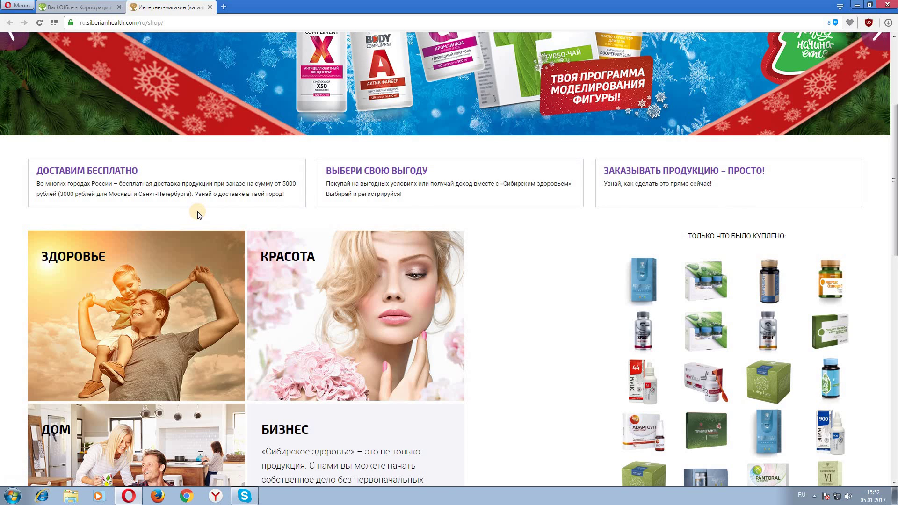
scroll(196, 209, down, 1)
mouse_move(78, 217)
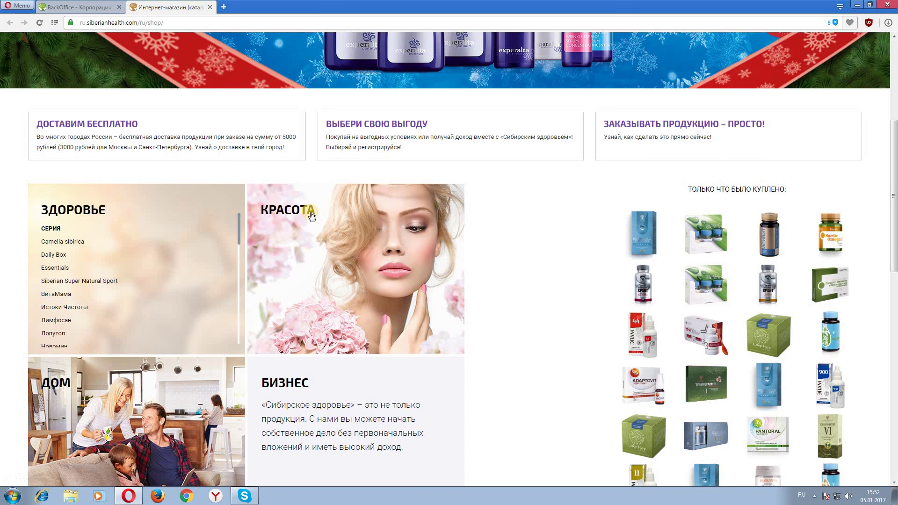
mouse_move(286, 216)
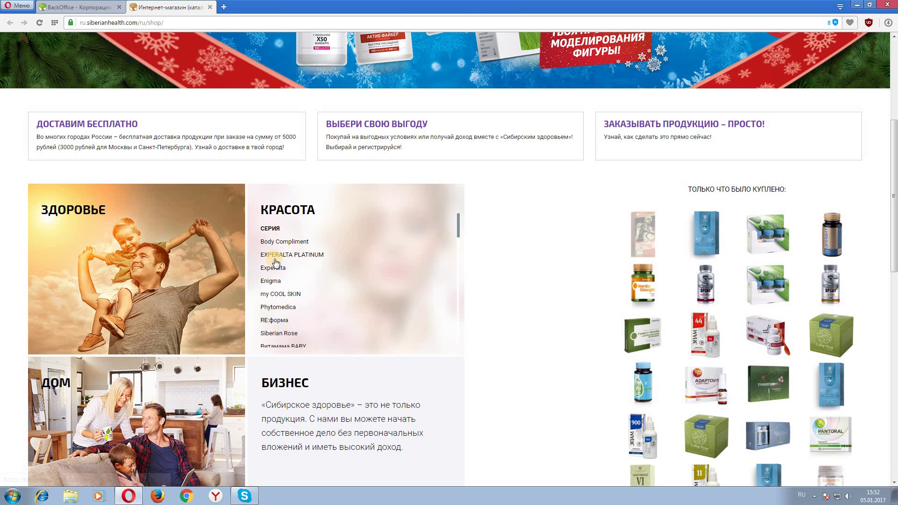
scroll(269, 260, down, 3)
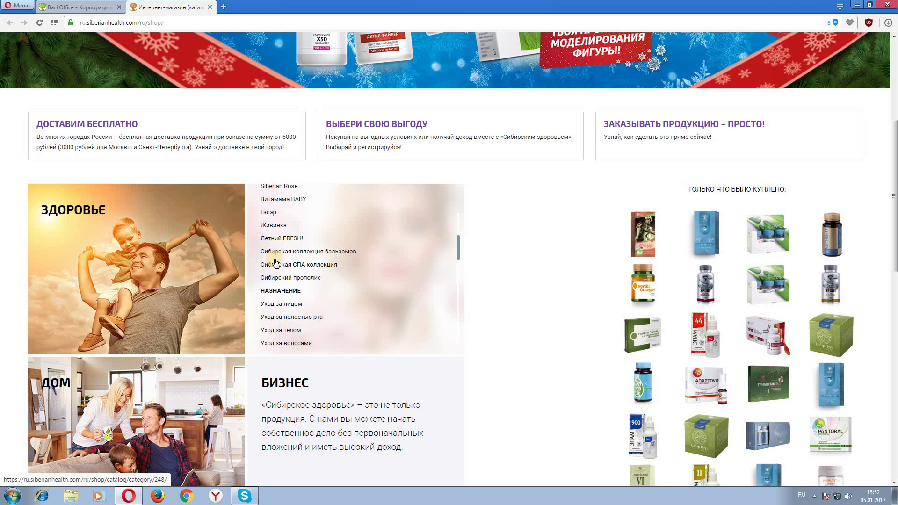
scroll(275, 263, down, 3)
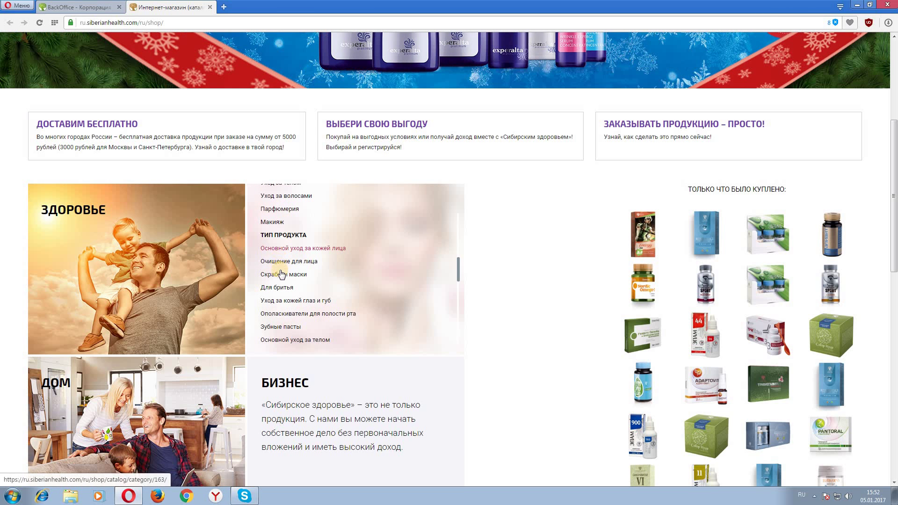
scroll(278, 260, up, 3)
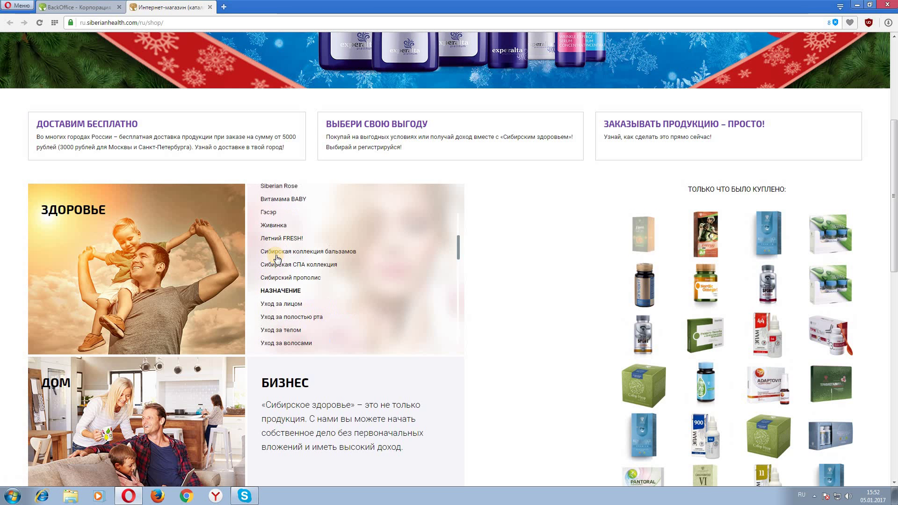
- Examine the purposes, product types, needs and audiences listed in the КРАСОТА category, and open Уход за лицом
scroll(277, 258, up, 3)
scroll(277, 258, down, 3)
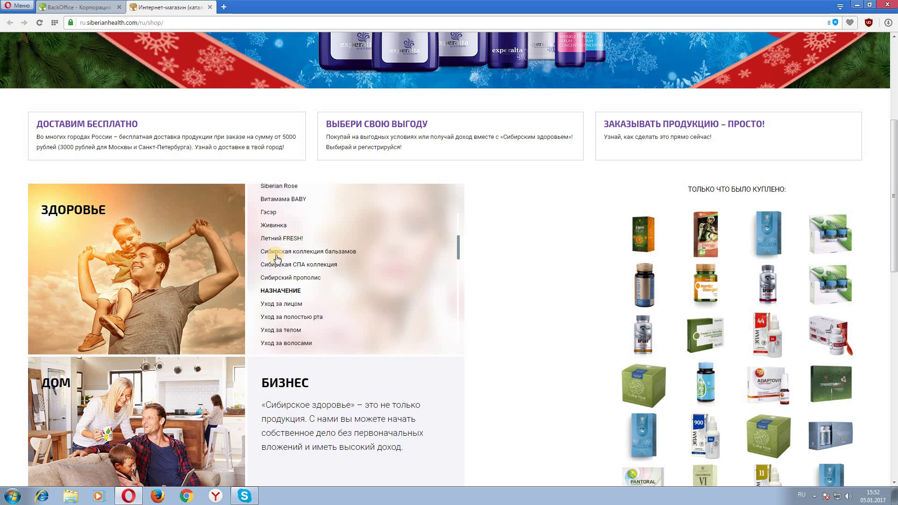
scroll(278, 258, down, 5)
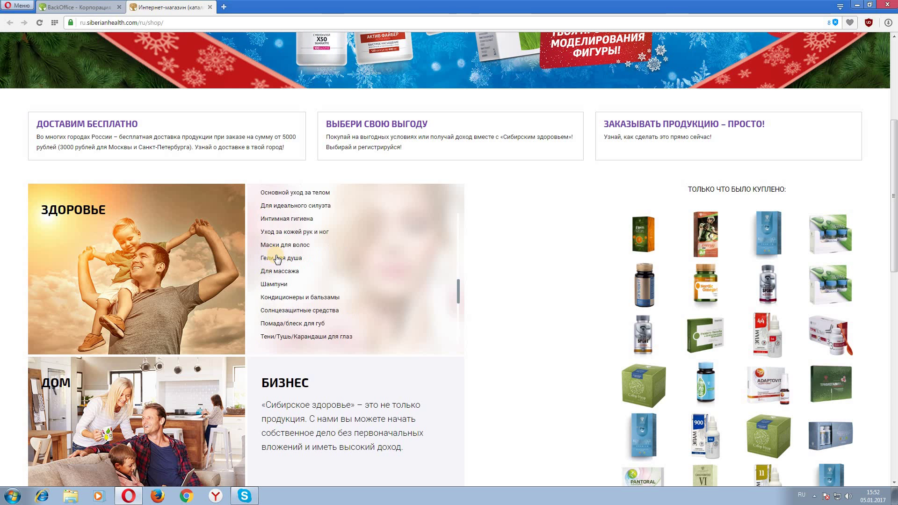
scroll(277, 258, down, 3)
scroll(277, 258, down, 3)
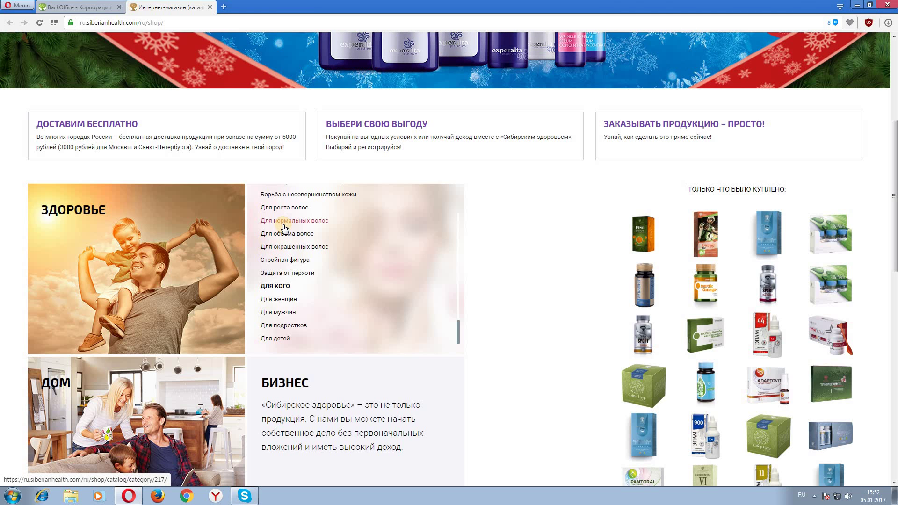
scroll(284, 228, up, 3)
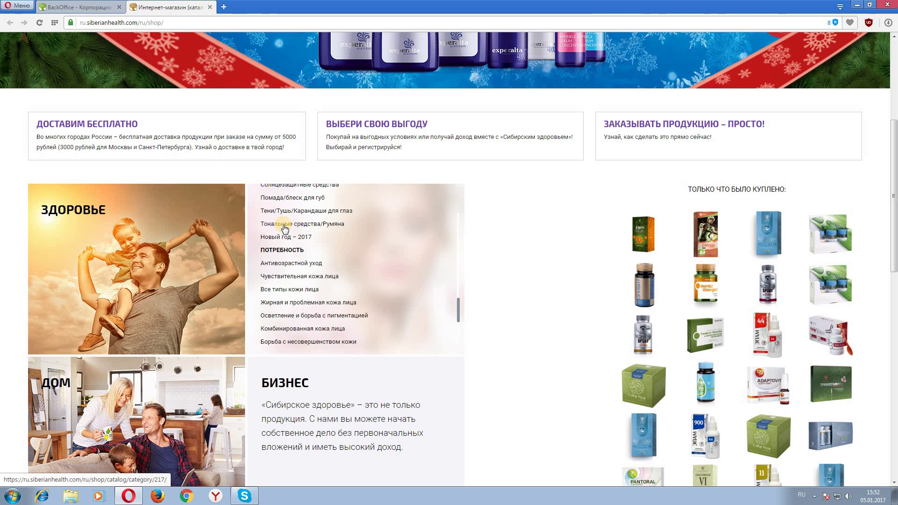
scroll(284, 228, up, 3)
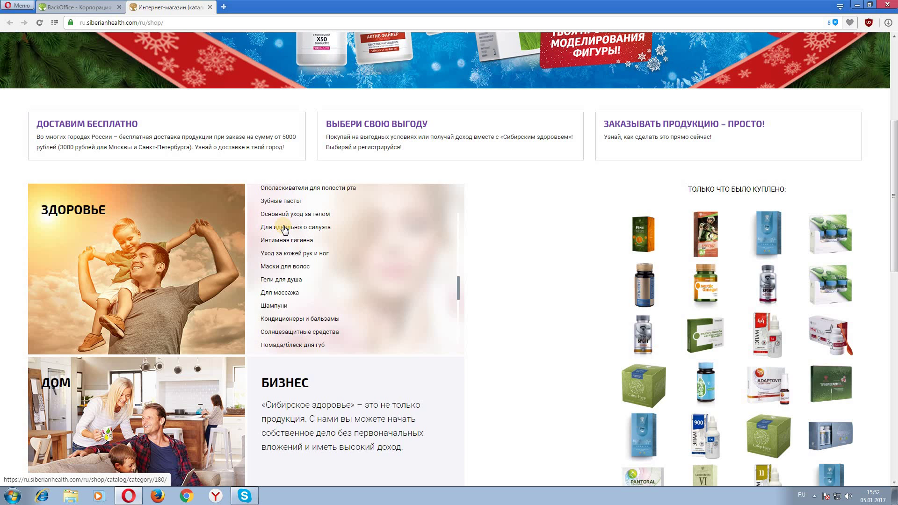
scroll(284, 228, up, 3)
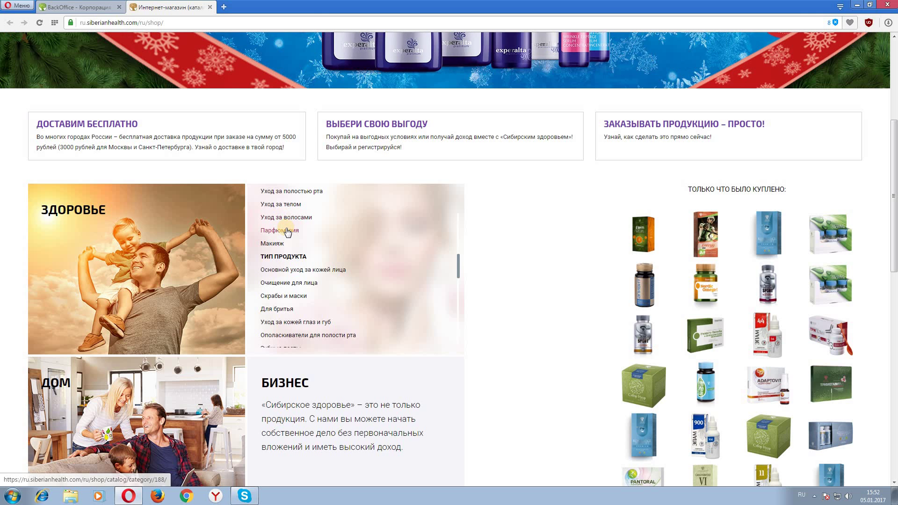
scroll(287, 233, up, 3)
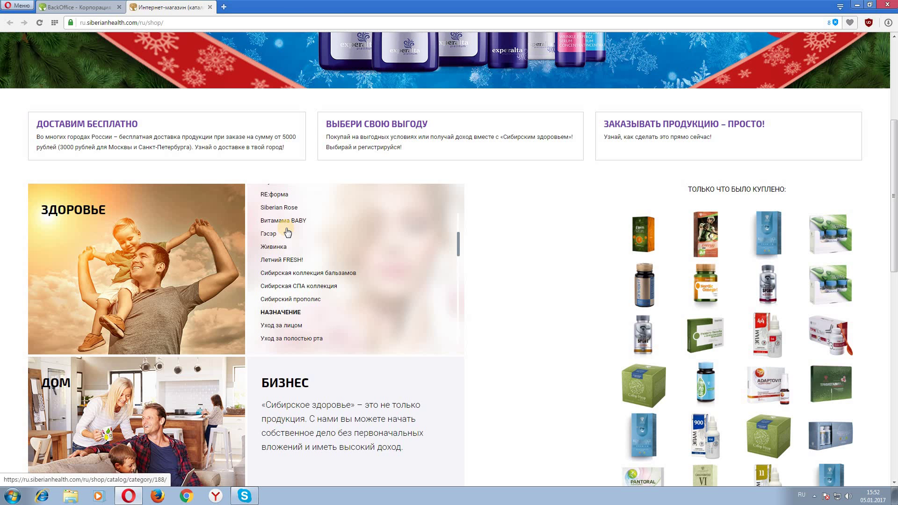
click(280, 326)
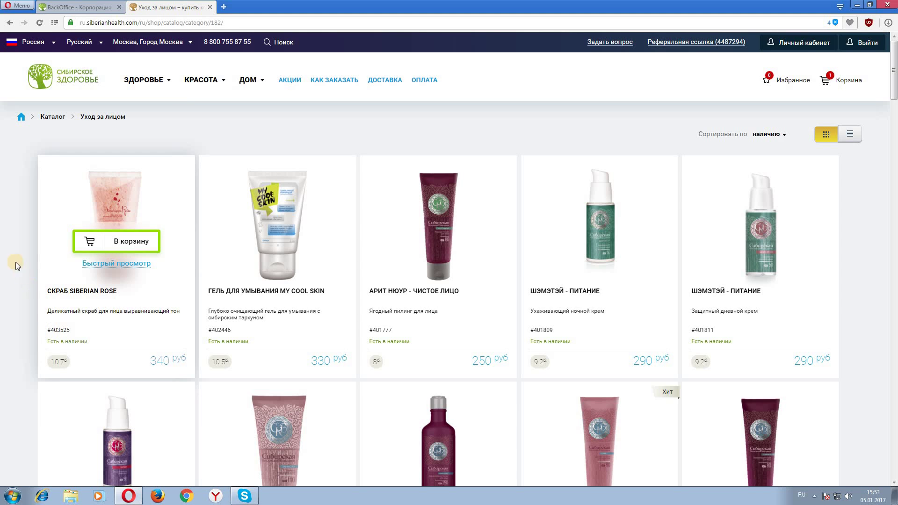
- View Скраб Siberian Rose in Быстрый просмотр, close the preview, and open its full product page
click(122, 243)
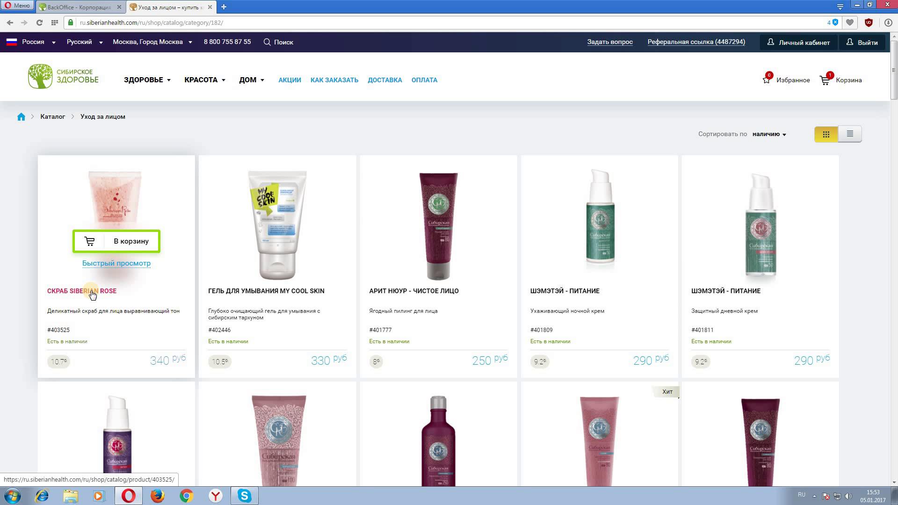
click(119, 264)
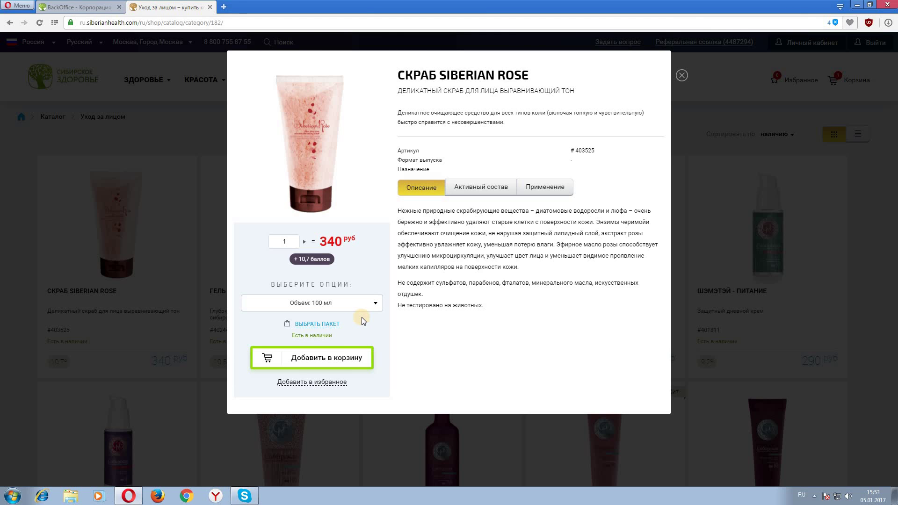
click(681, 75)
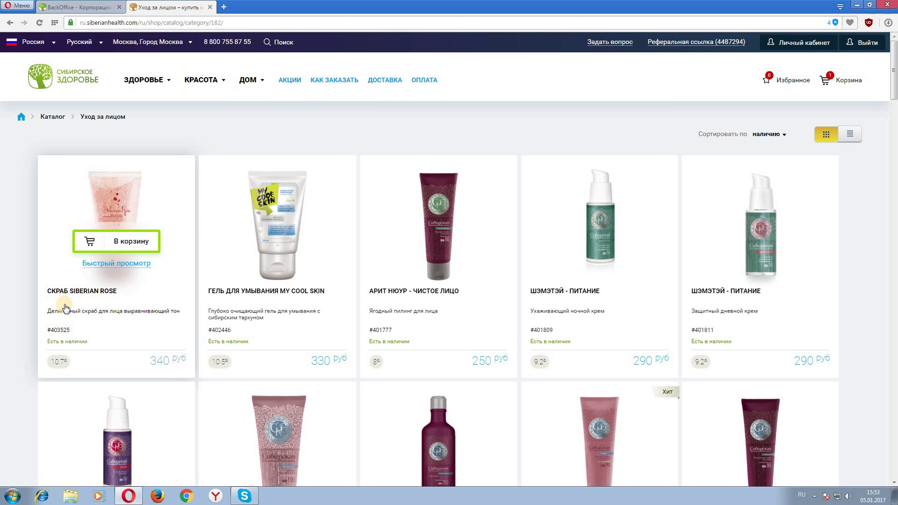
click(73, 292)
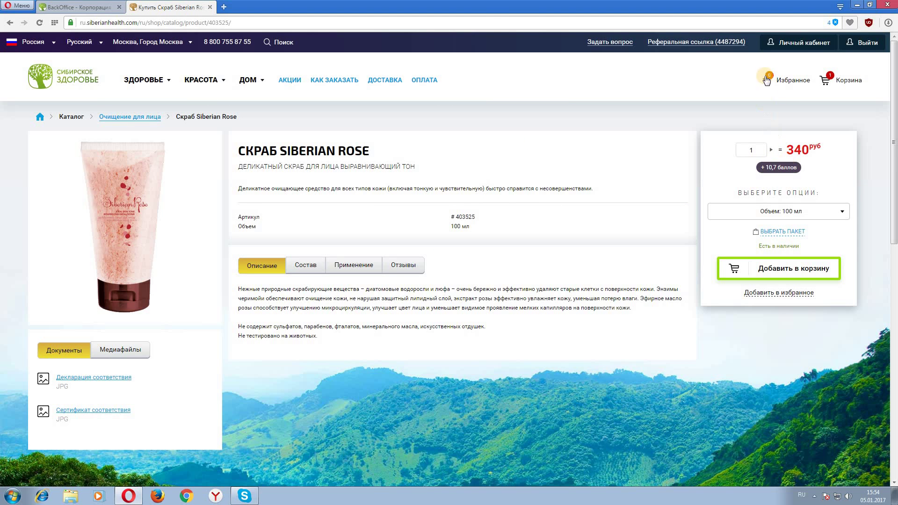
- Copy the referral link for the Скраб Siberian Rose page and close the link dialog
click(682, 42)
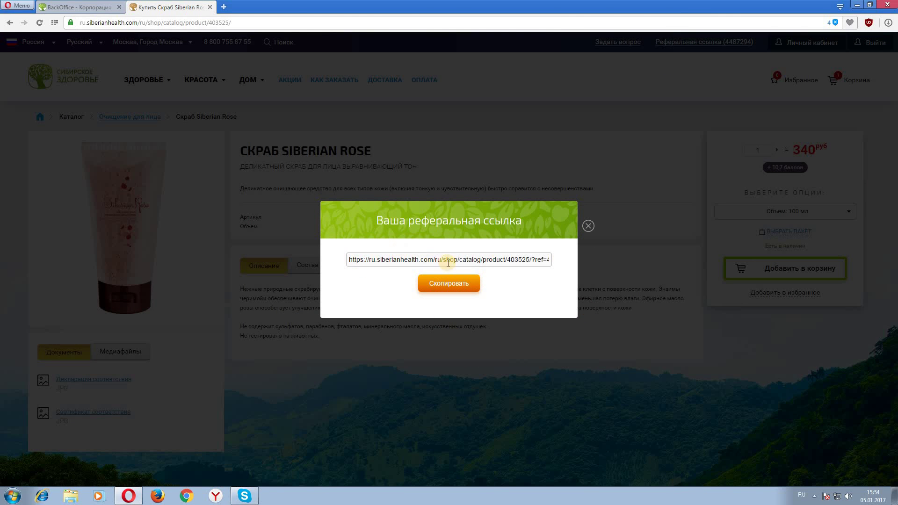
click(452, 285)
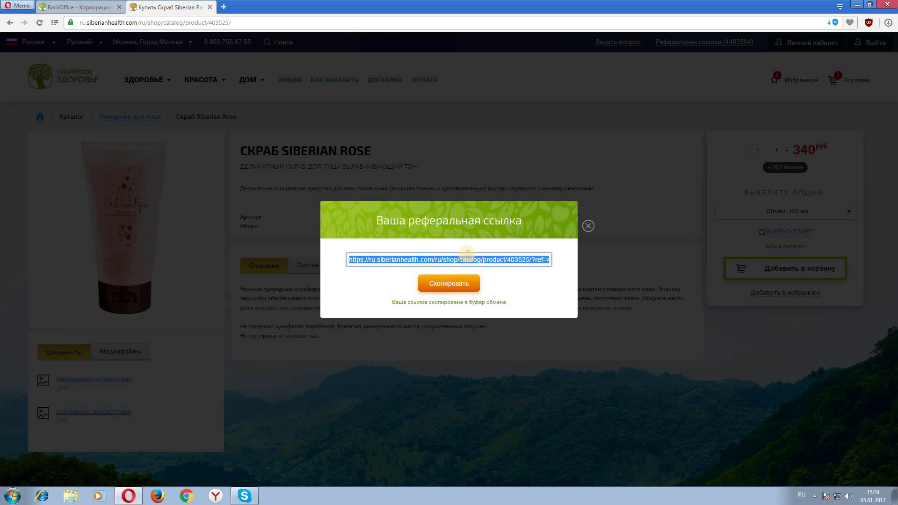
click(589, 226)
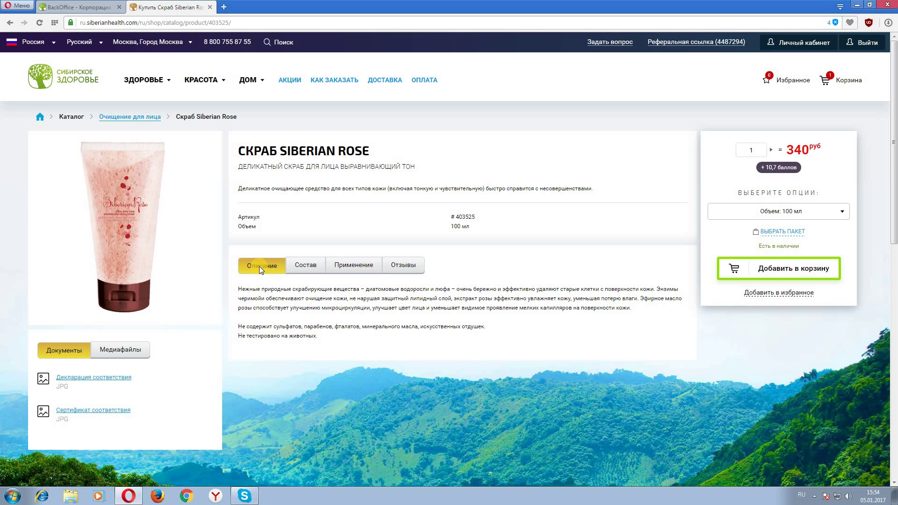
- Examine the Состав, Применение and Отзывы information for Скраб Siberian Rose
click(304, 266)
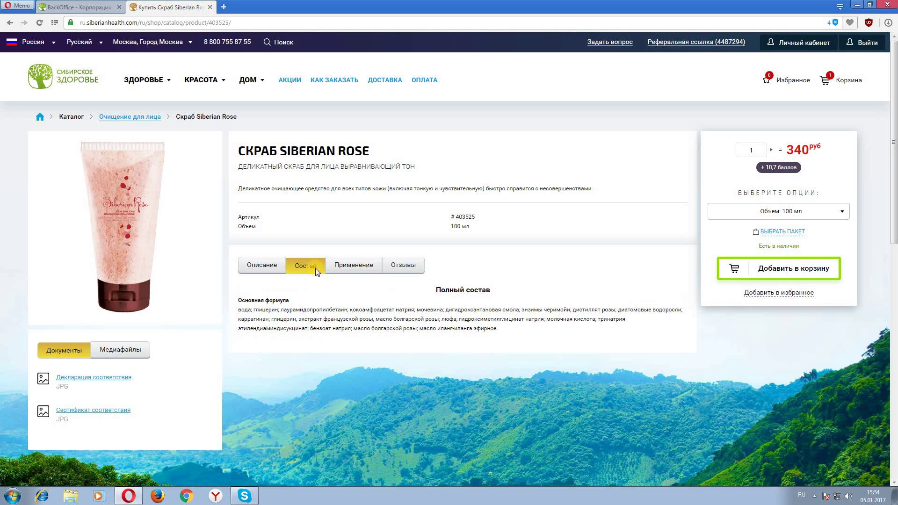
click(357, 265)
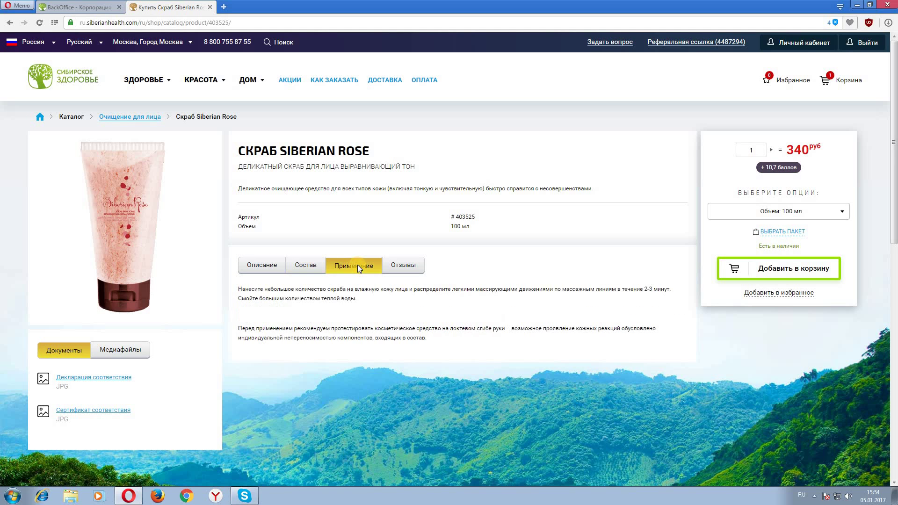
click(410, 266)
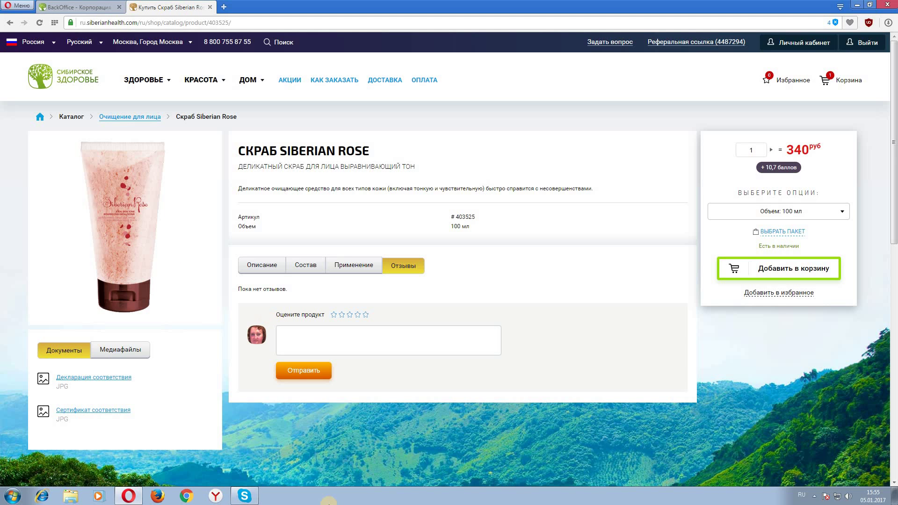
- Add one Скраб Siberian Rose to the cart and open the cart
click(800, 275)
click(826, 82)
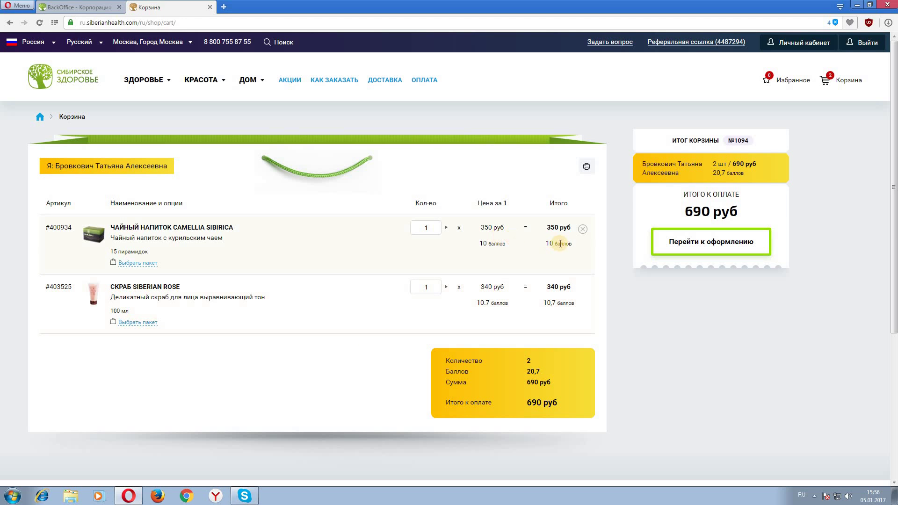
- Remove Чайный напиток Camellia Sibirica and Скраб Siberian Rose from the cart
mouse_move(585, 247)
mouse_move(585, 285)
click(582, 231)
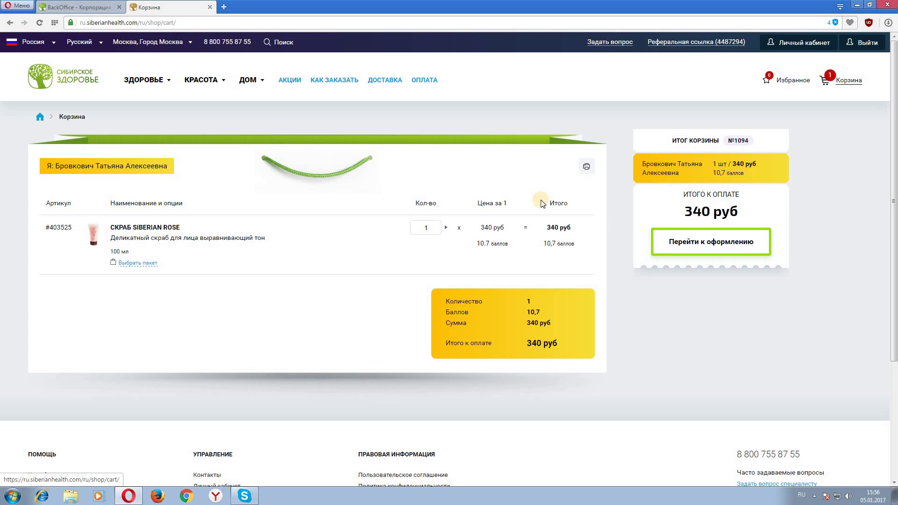
click(583, 230)
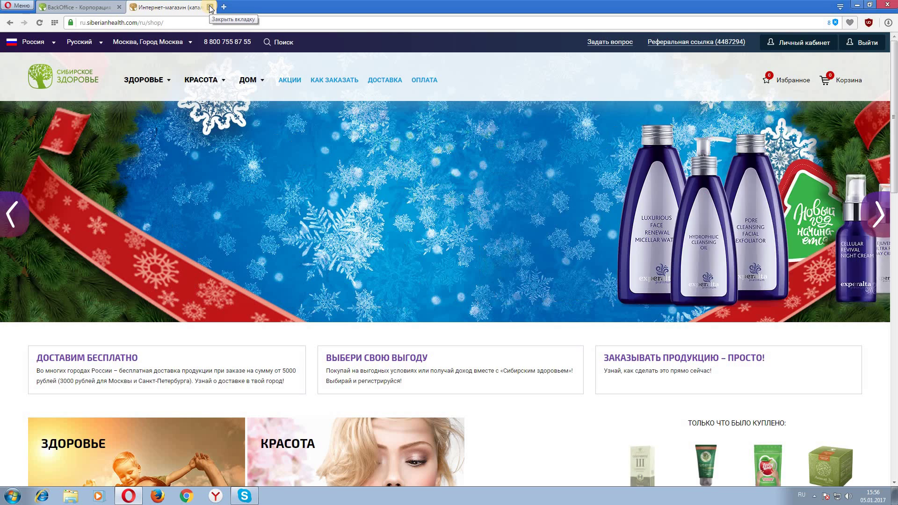
- Close the online shop page and look over the remaining BackOffice sections beside the referral link page
click(210, 7)
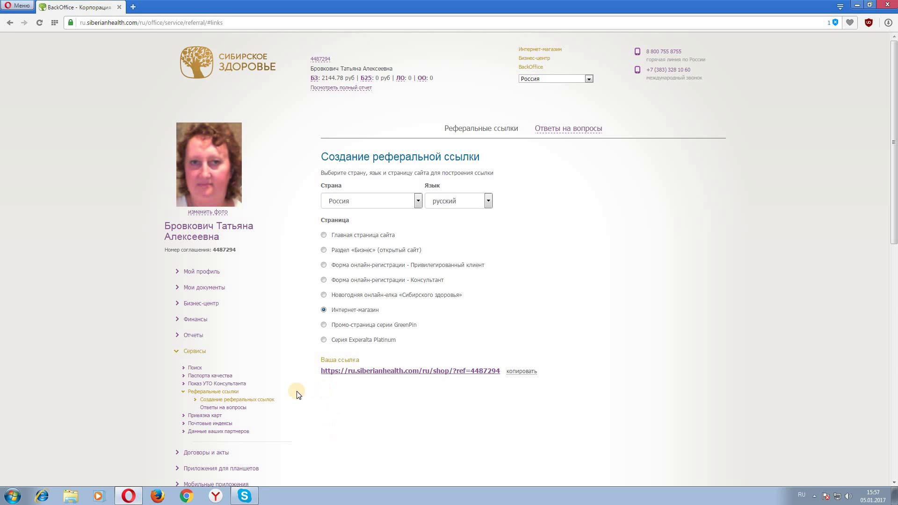
scroll(296, 394, down, 4)
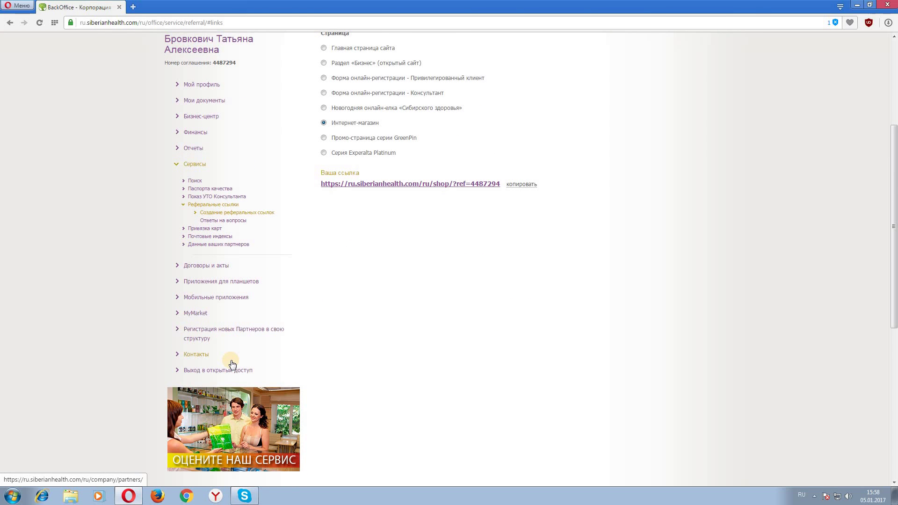
scroll(235, 358, up, 1)
scroll(235, 359, up, 1)
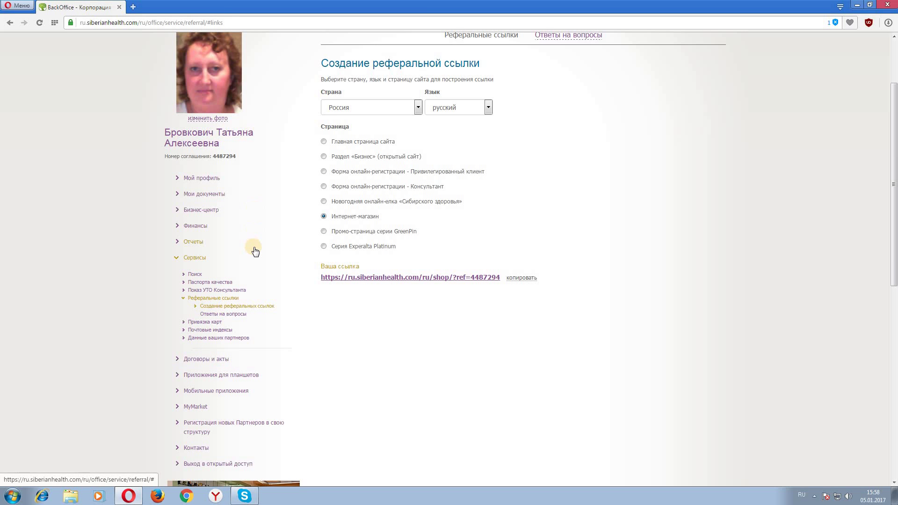
scroll(254, 248, up, 2)
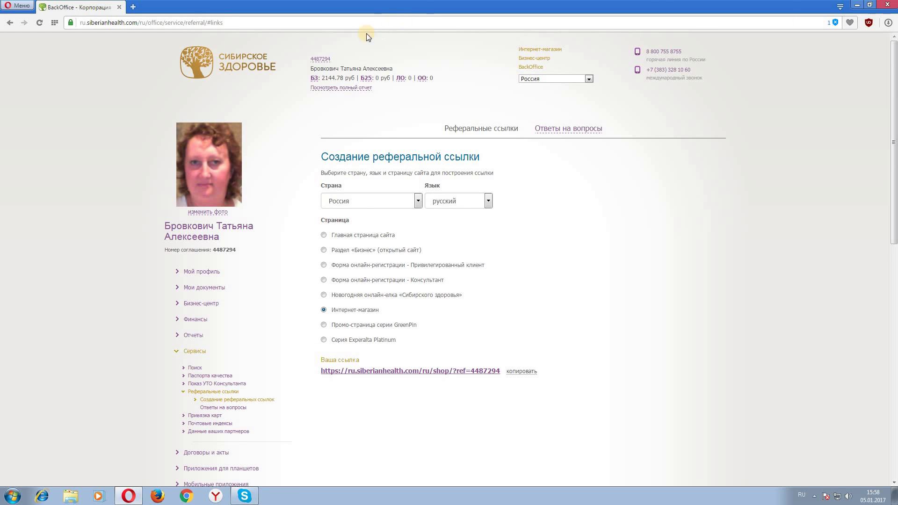
- Open the company's main page, and examine its offers and the product categories listed under Продукция
click(202, 66)
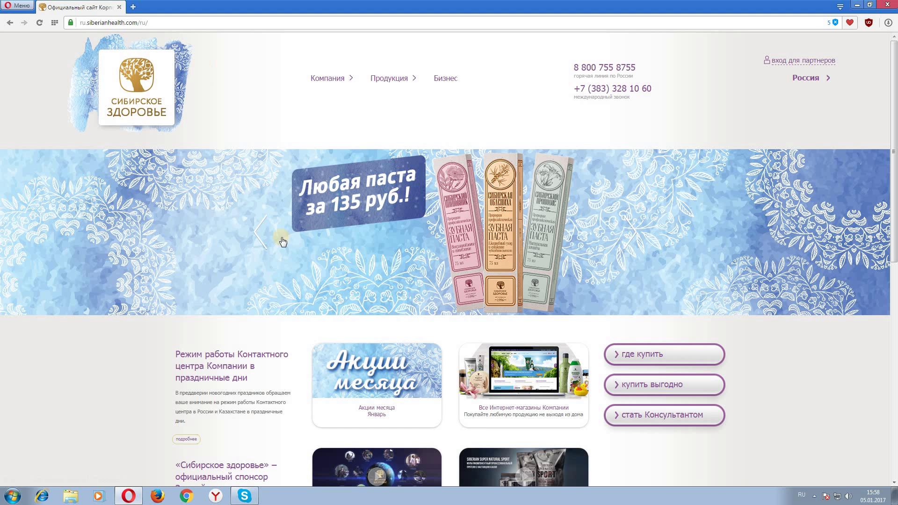
scroll(287, 254, down, 3)
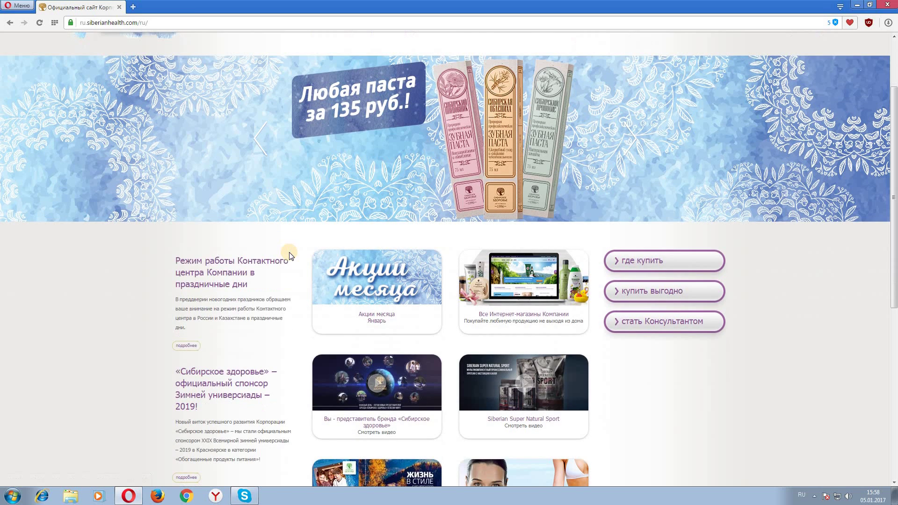
scroll(286, 252, up, 3)
click(389, 79)
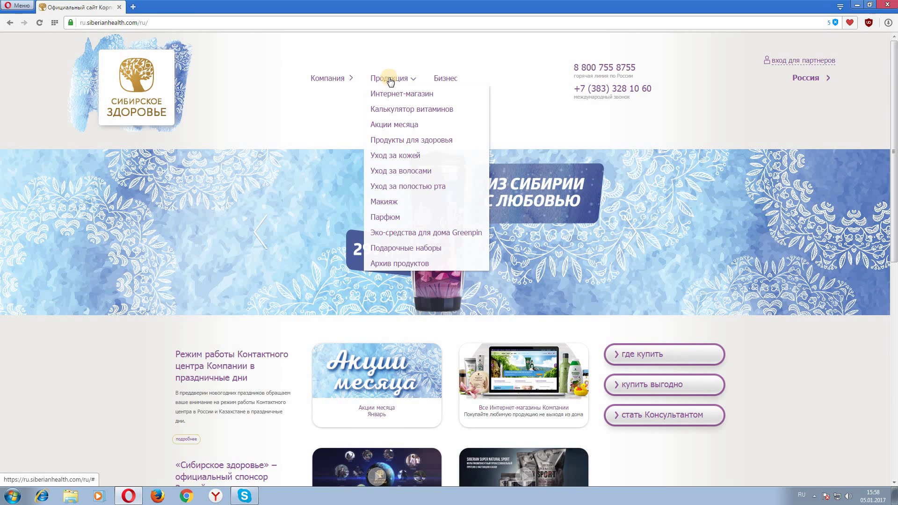
click(390, 79)
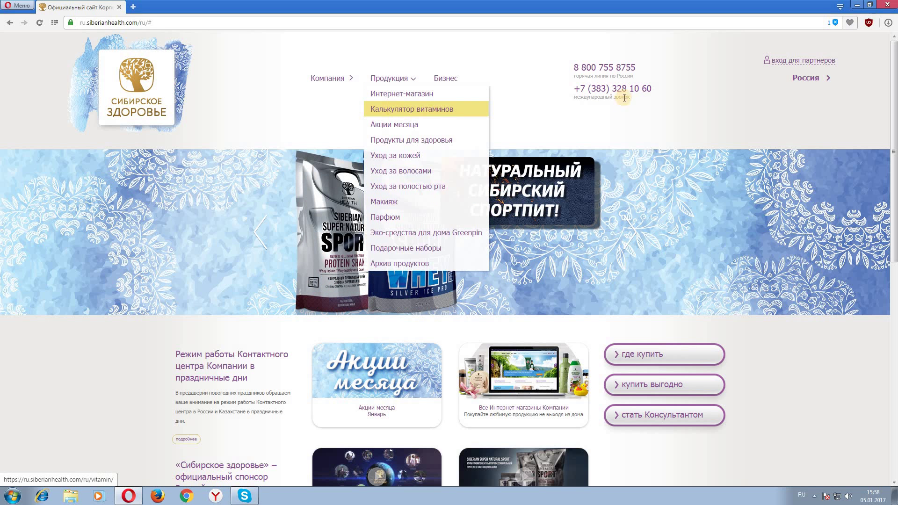
scroll(692, 307, down, 9)
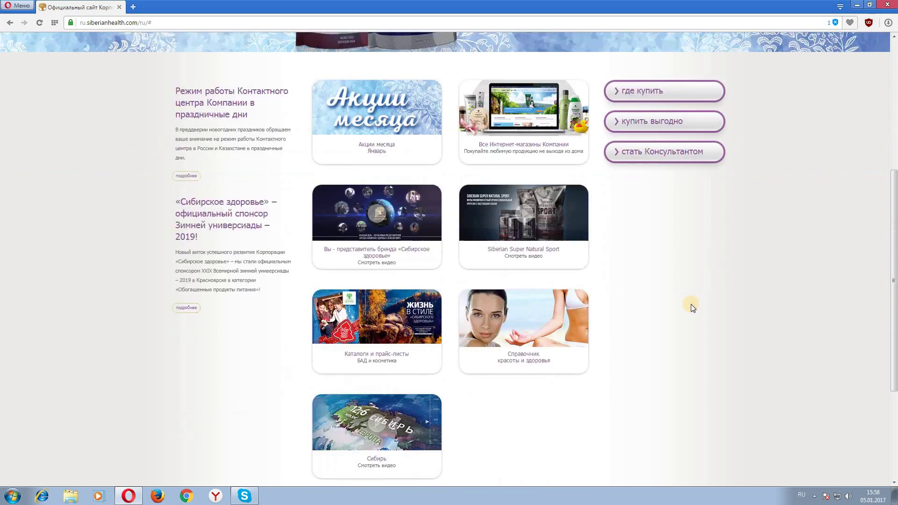
scroll(690, 295, up, 10)
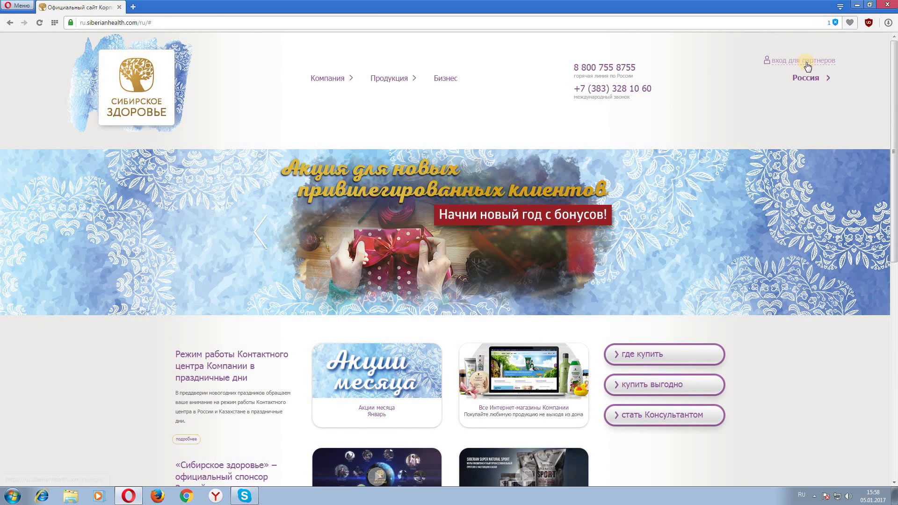
- Log in as a partner with the saved login and password, and open Онлайн каталог under Продукция
click(807, 66)
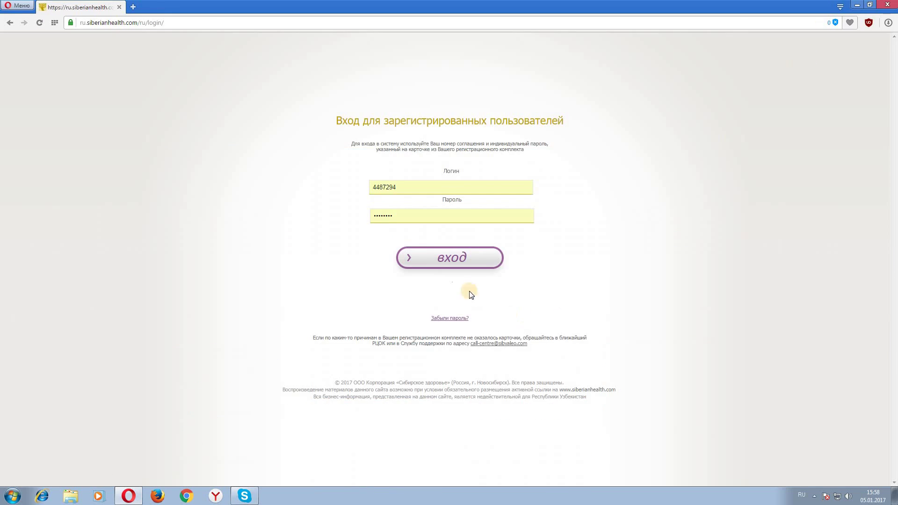
click(441, 258)
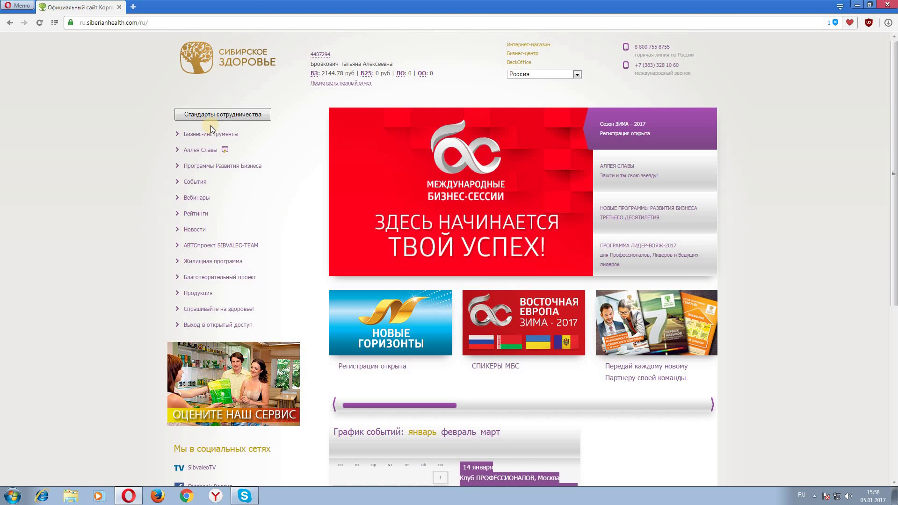
click(193, 297)
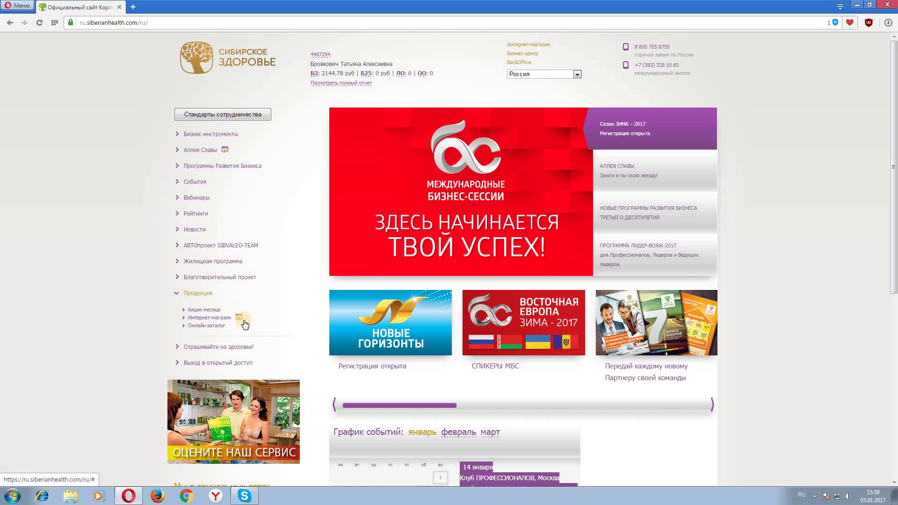
click(202, 327)
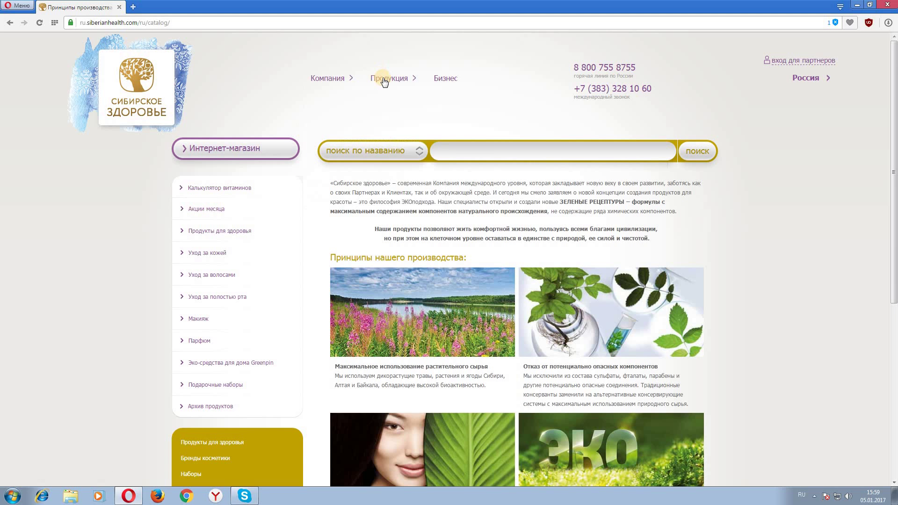
- Open Акции месяца under Продукция and look through the January 2017 promotions down to the shampoo discounts
mouse_move(385, 82)
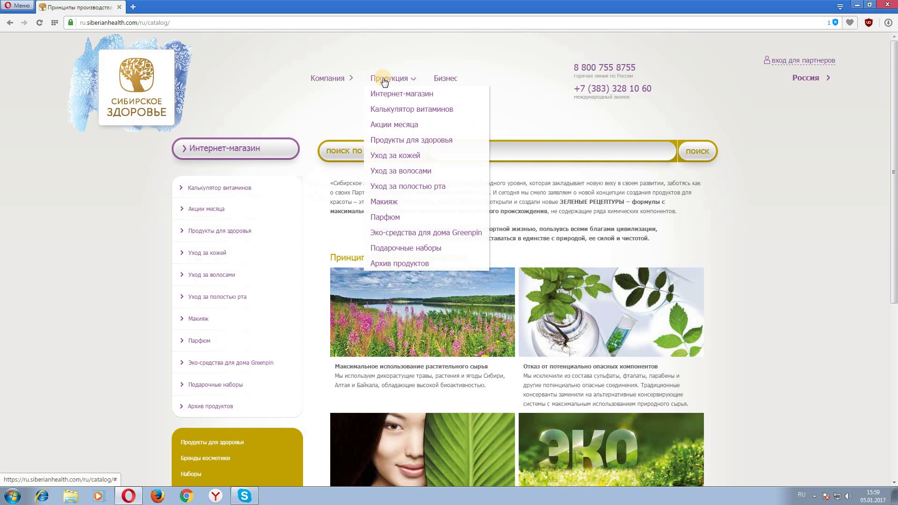
click(389, 125)
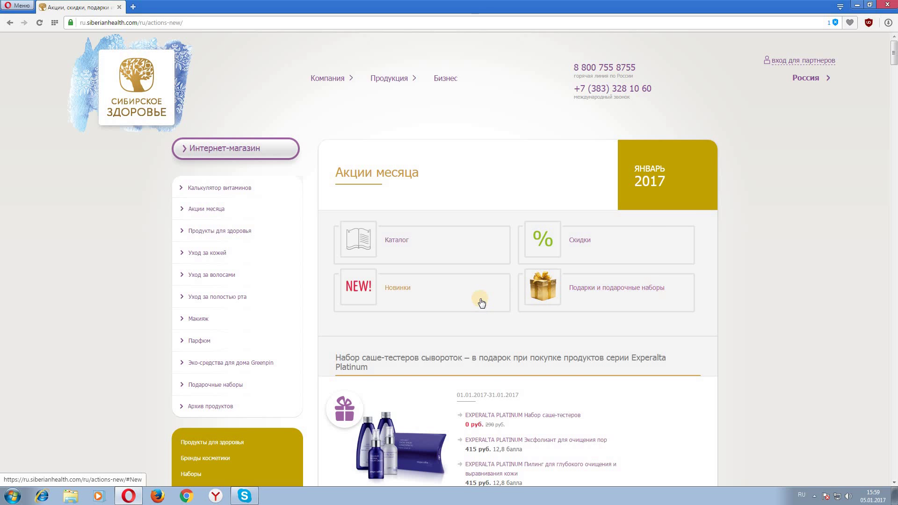
scroll(479, 298, down, 4)
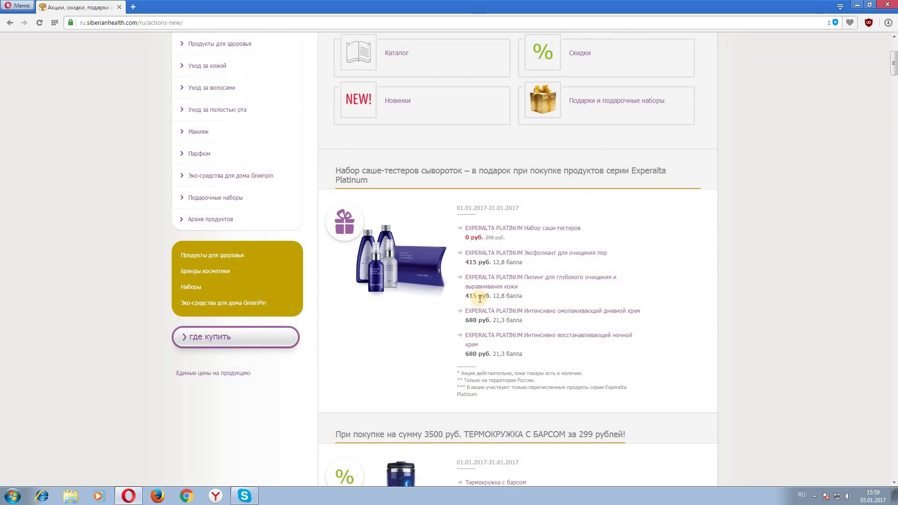
scroll(480, 298, down, 6)
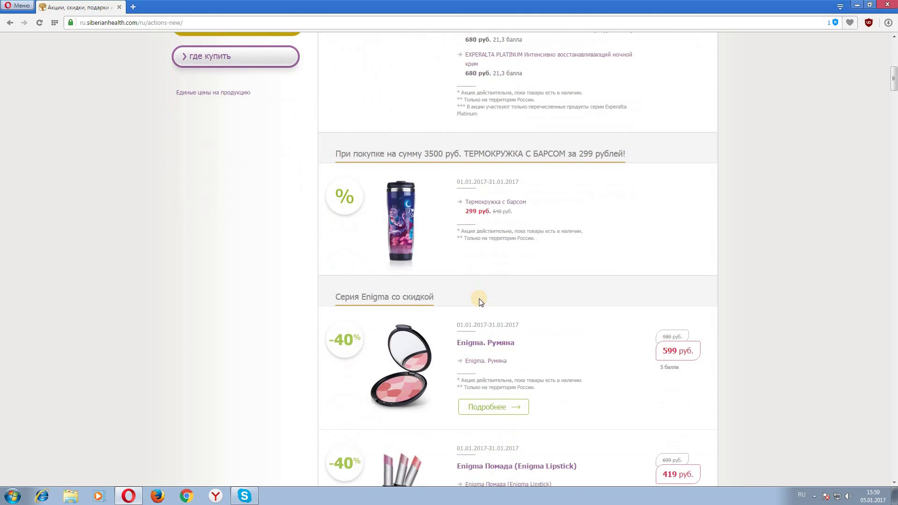
scroll(479, 300, down, 6)
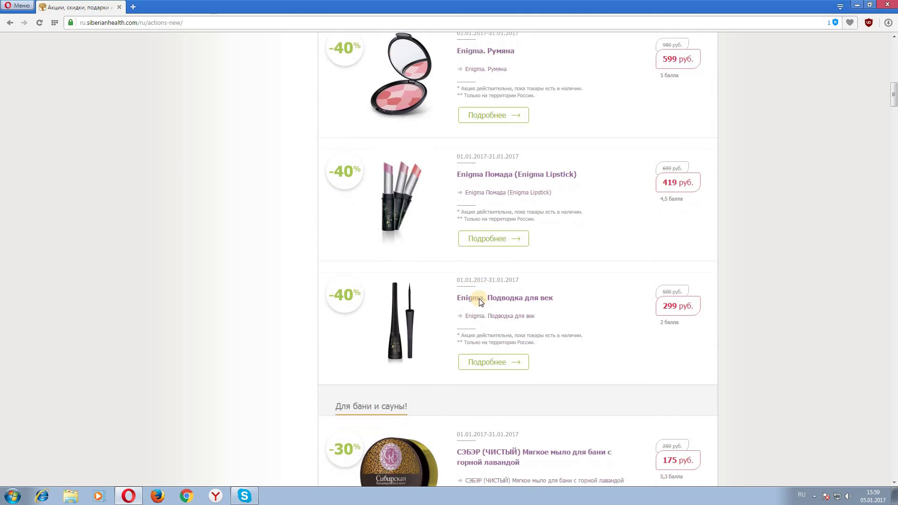
scroll(479, 298, down, 7)
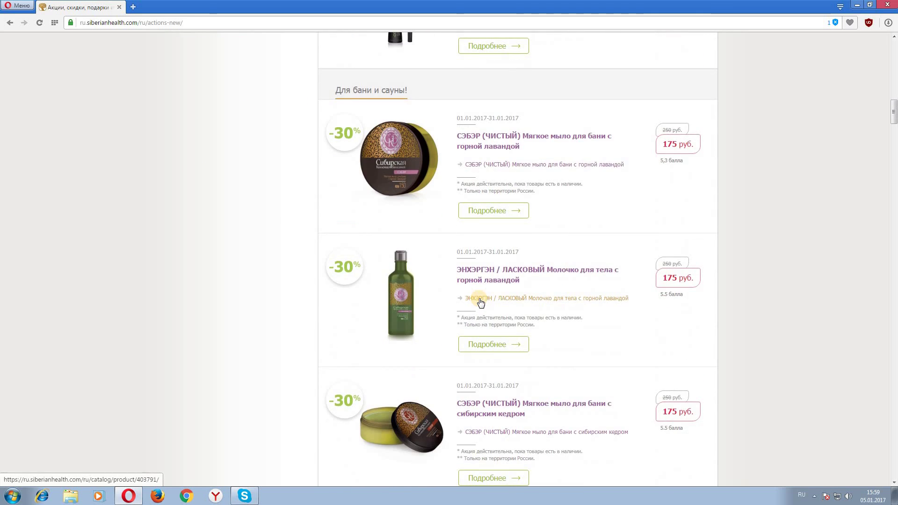
scroll(479, 302, down, 3)
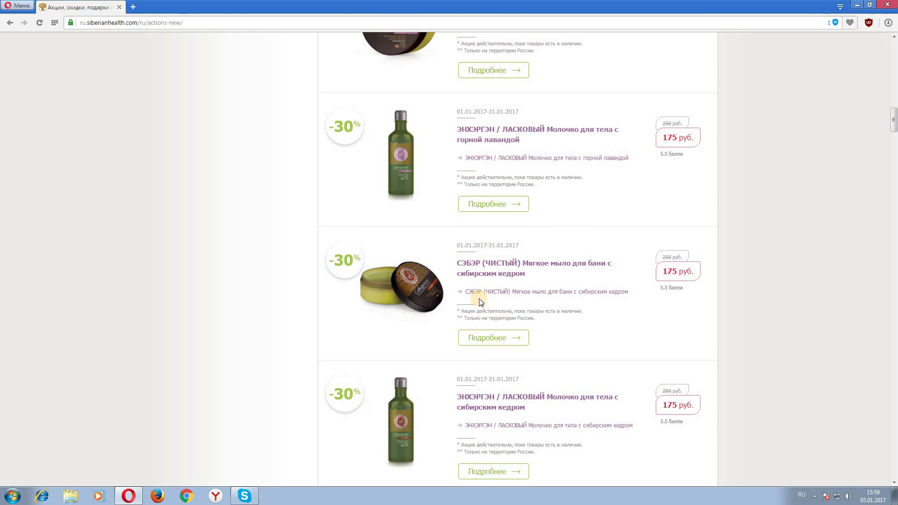
scroll(480, 301, down, 3)
scroll(479, 298, down, 3)
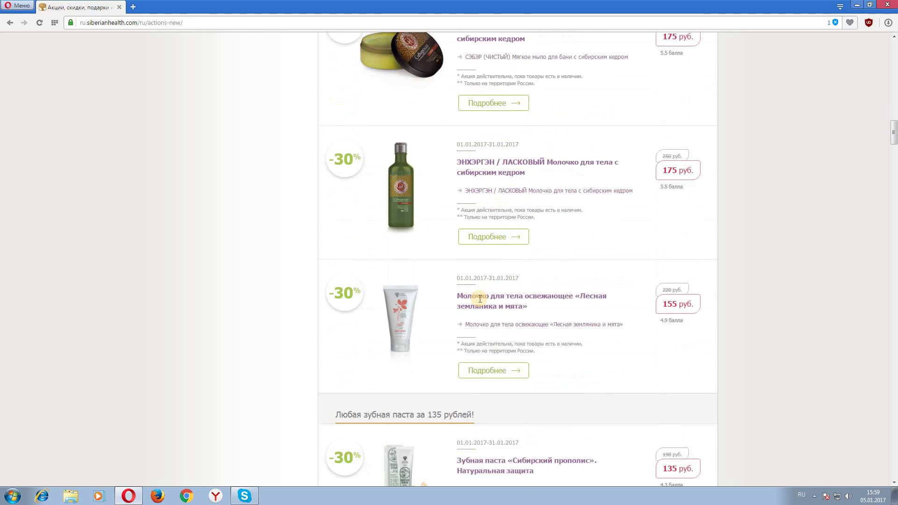
scroll(480, 299, down, 3)
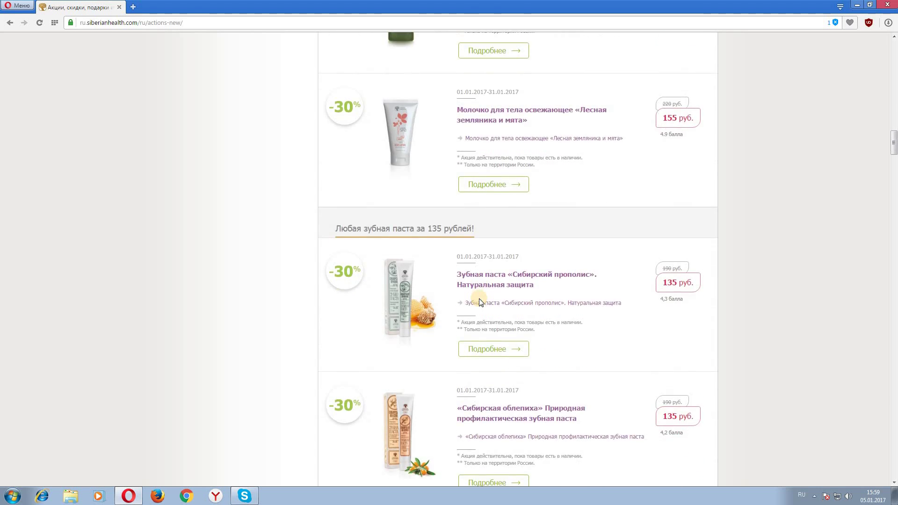
scroll(480, 300, down, 3)
scroll(480, 302, down, 4)
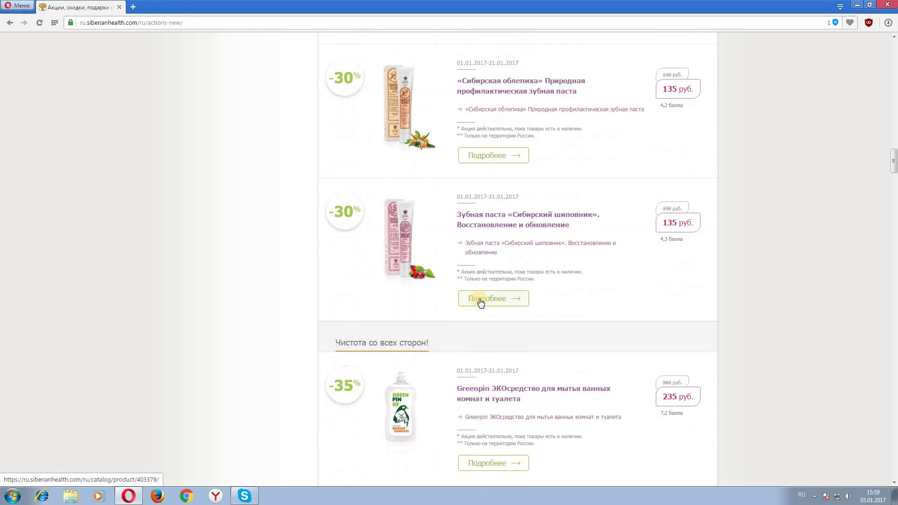
scroll(480, 302, down, 4)
scroll(478, 298, down, 4)
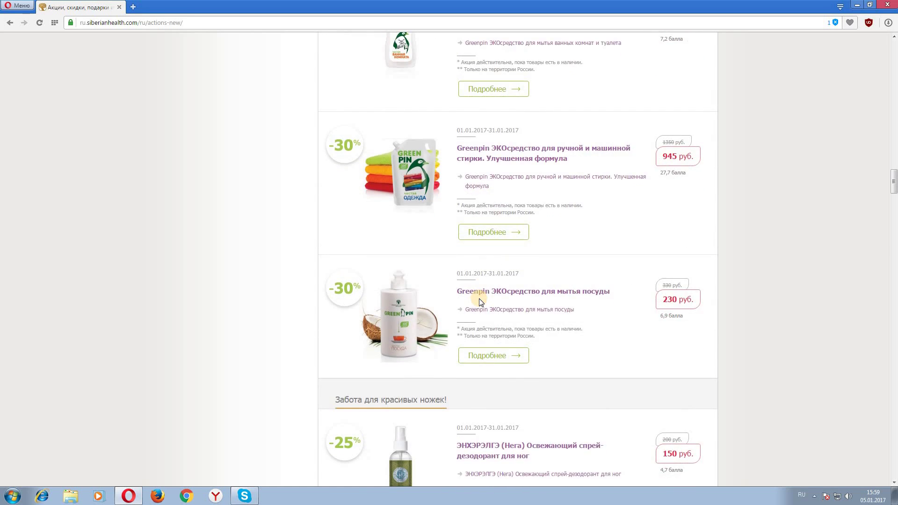
scroll(479, 299, down, 3)
scroll(478, 298, down, 3)
scroll(477, 293, up, 7)
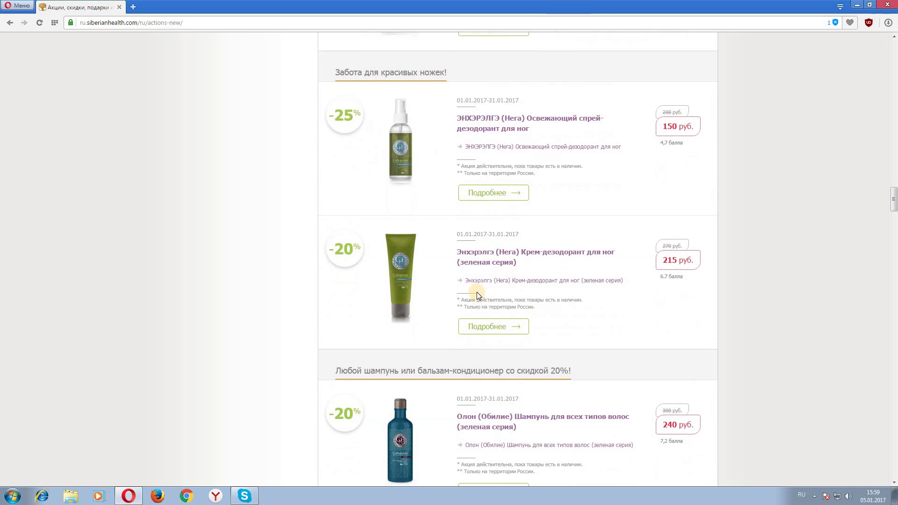
scroll(395, 260, up, 20)
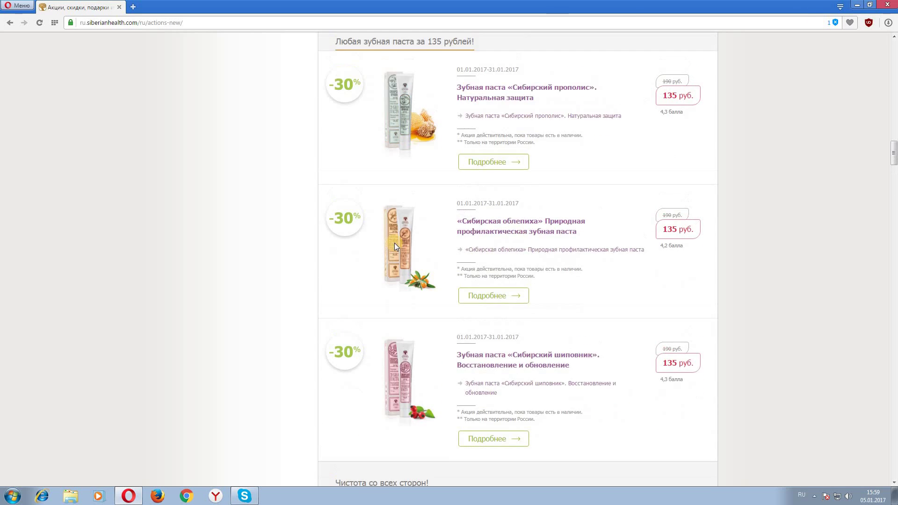
scroll(393, 237, up, 20)
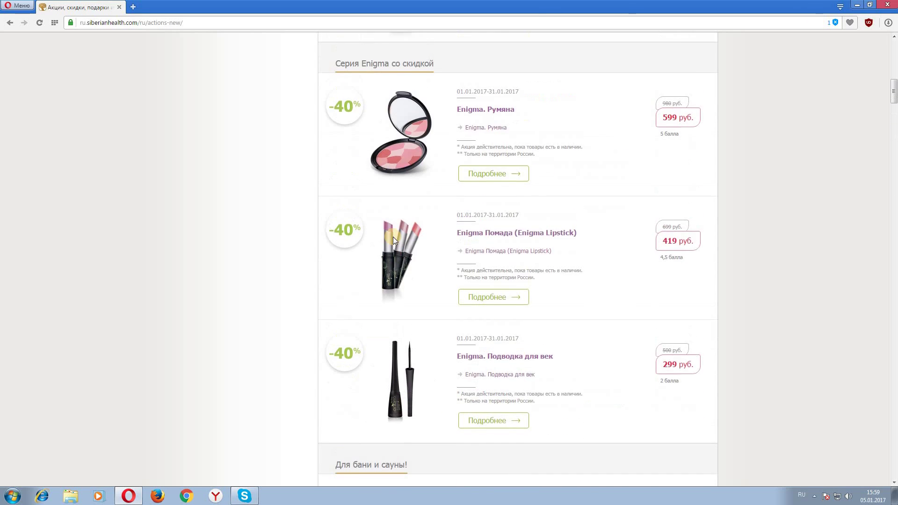
scroll(388, 238, up, 4)
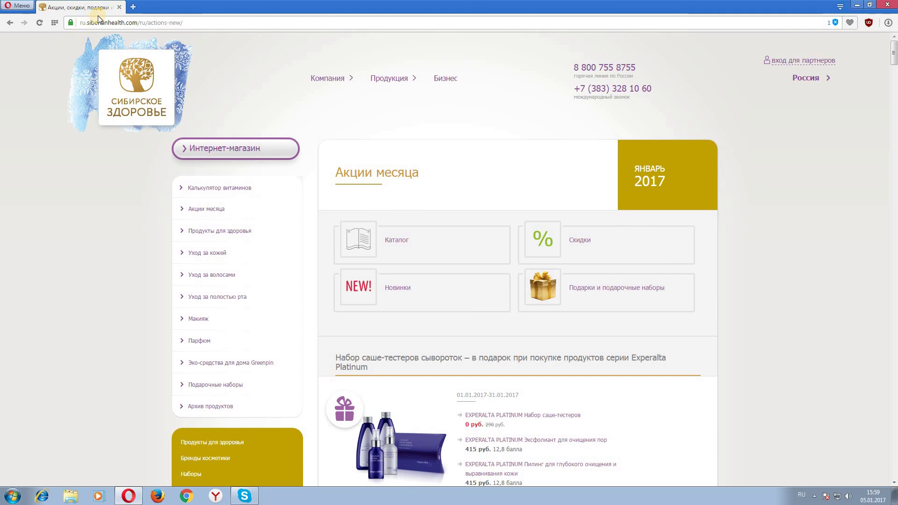
- Select and copy the full web address of the Акции месяца page
click(80, 21)
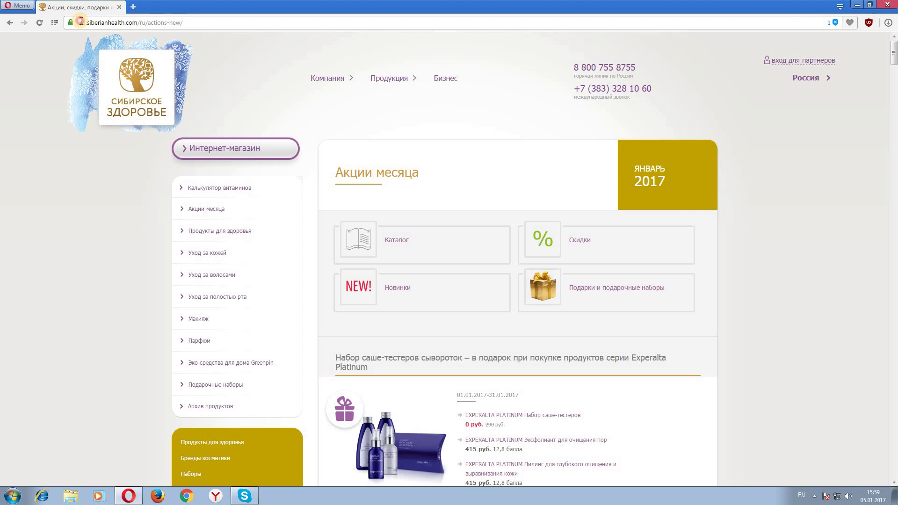
drag(81, 21, 189, 33)
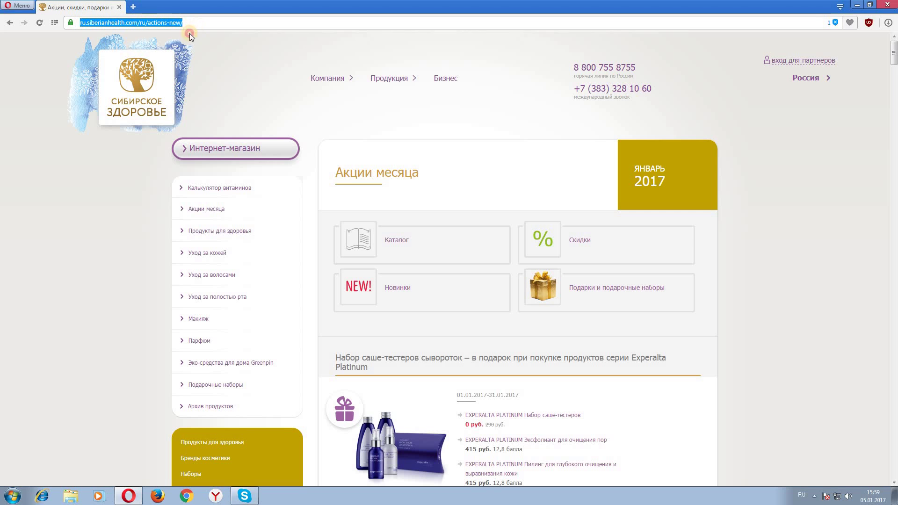
click(158, 23)
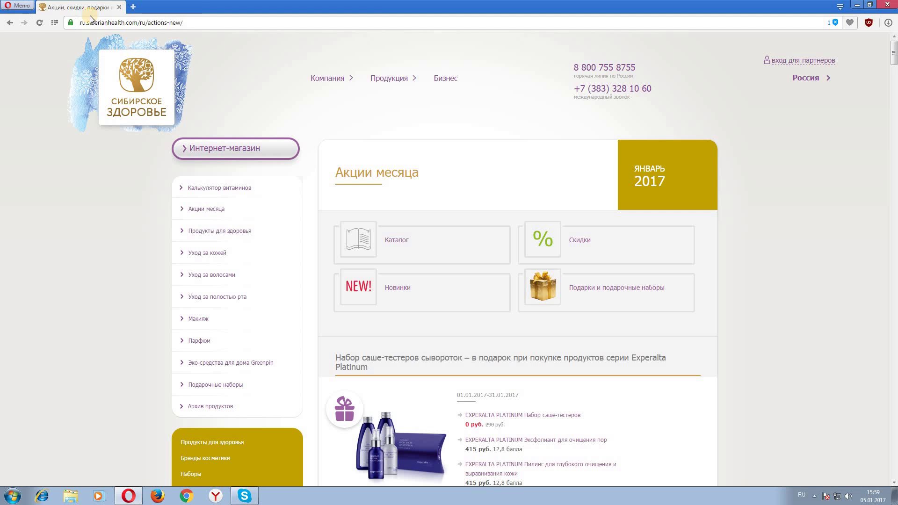
drag(83, 21, 198, 27)
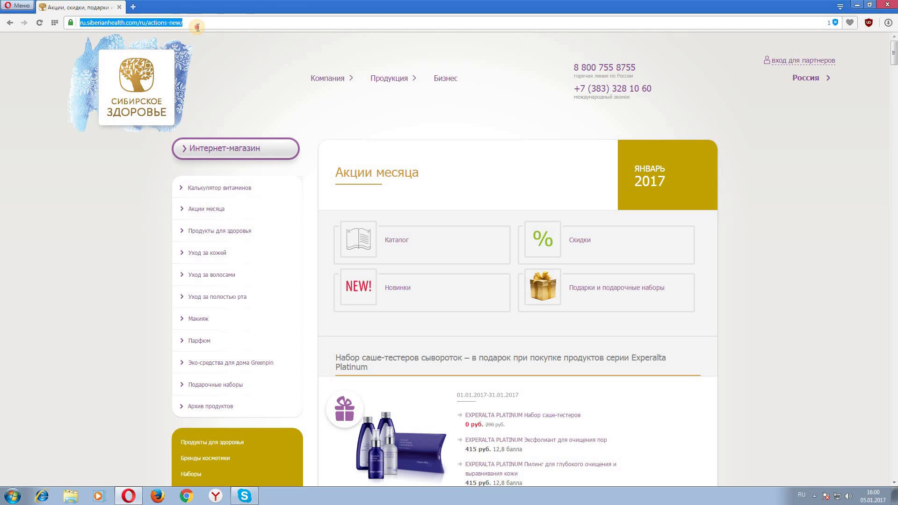
right_click(171, 21)
click(193, 53)
mouse_move(130, 499)
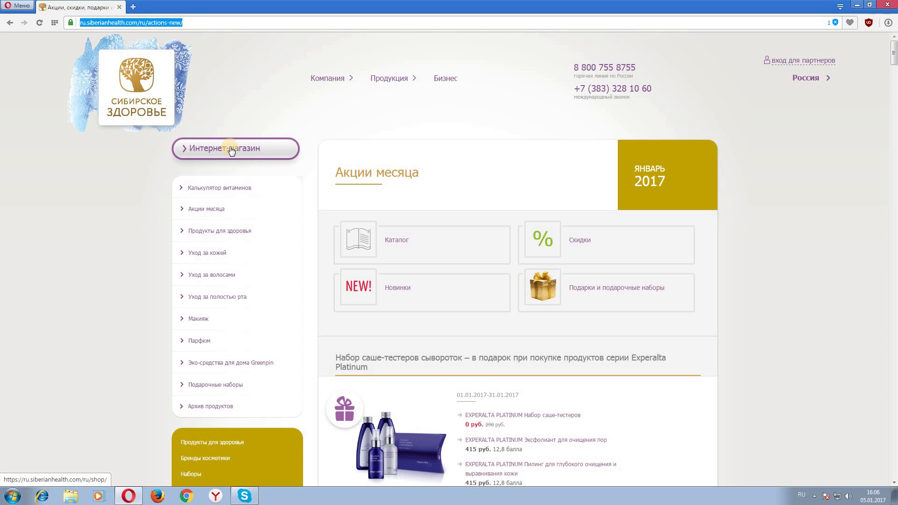
- Review the monthly promotions from the Experalta Platinum gift offer through the Для бани и сауны! discounts
scroll(420, 226, down, 3)
scroll(421, 224, down, 3)
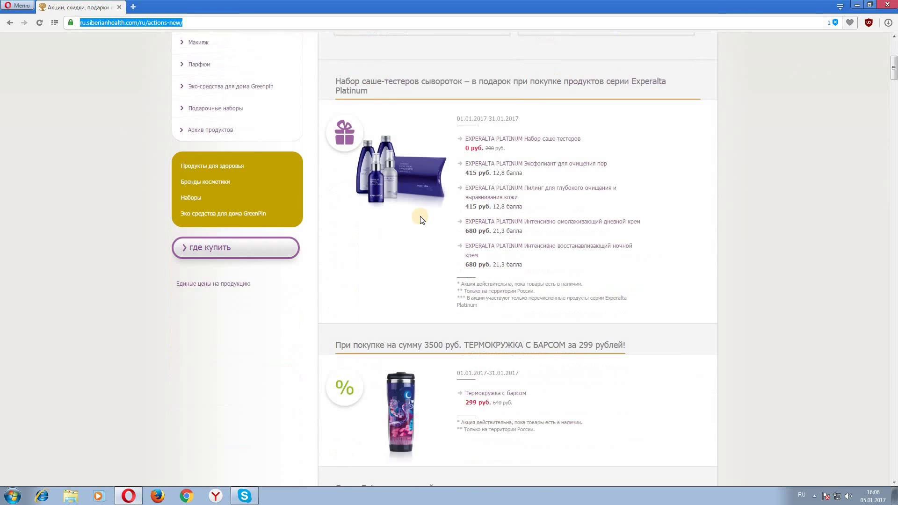
scroll(420, 219, down, 6)
scroll(420, 210, down, 2)
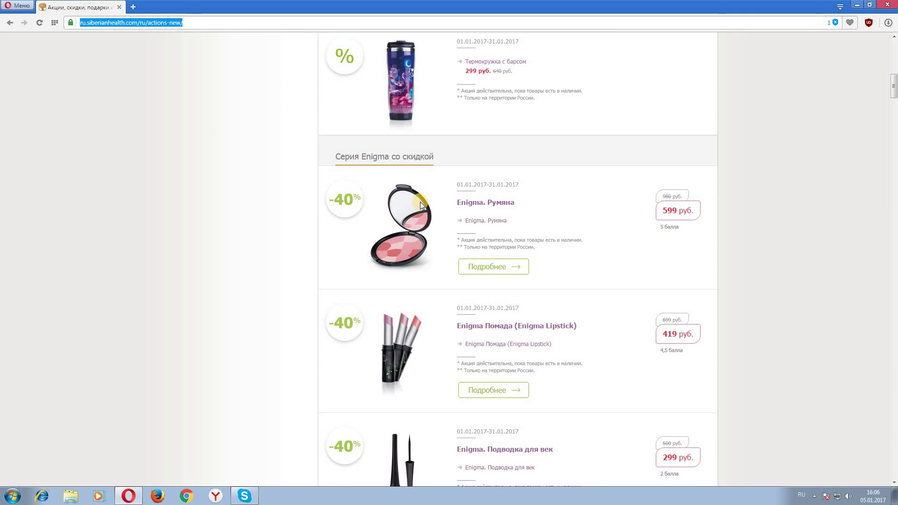
scroll(420, 204, down, 7)
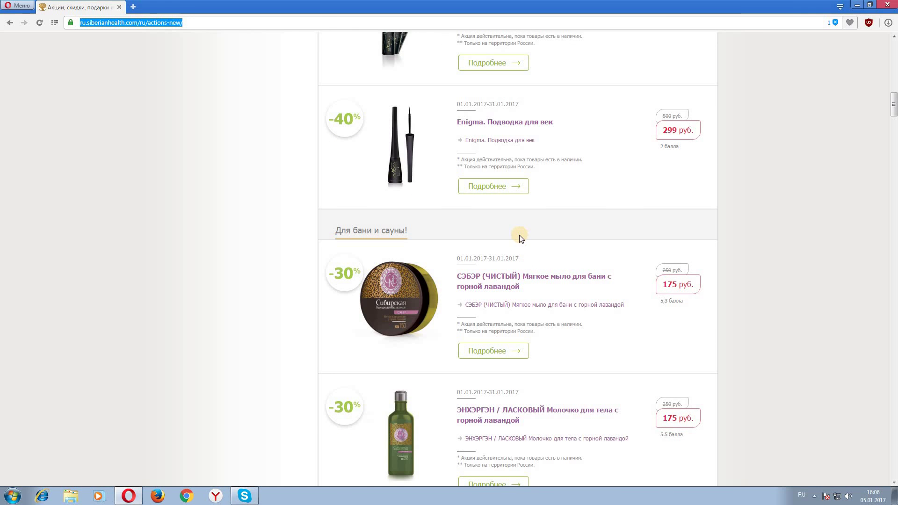
scroll(519, 235, up, 4)
scroll(520, 238, up, 12)
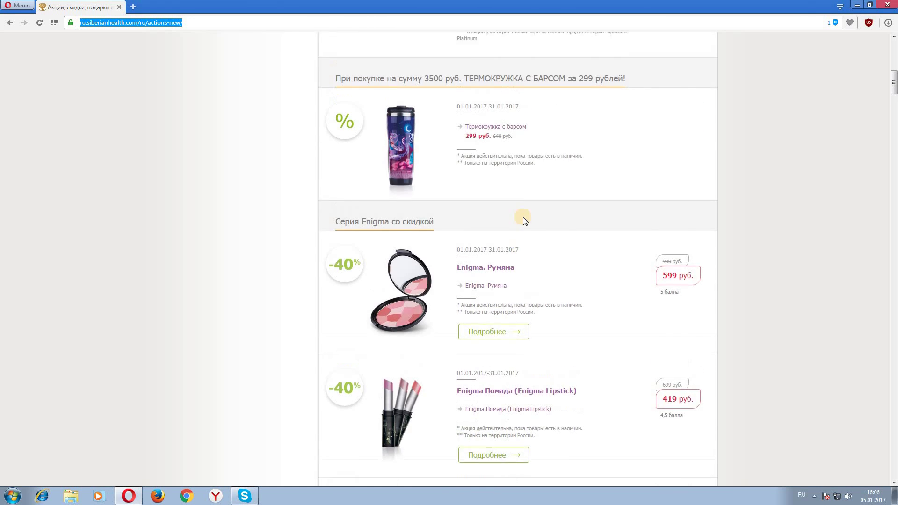
scroll(523, 210, up, 5)
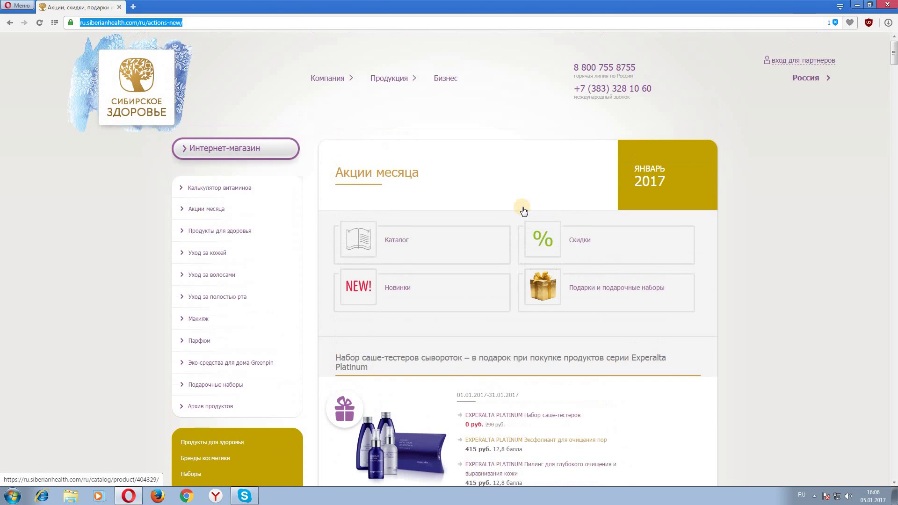
- Open Каталог from the Акции месяца page and look over the available catalogs and price lists
click(410, 260)
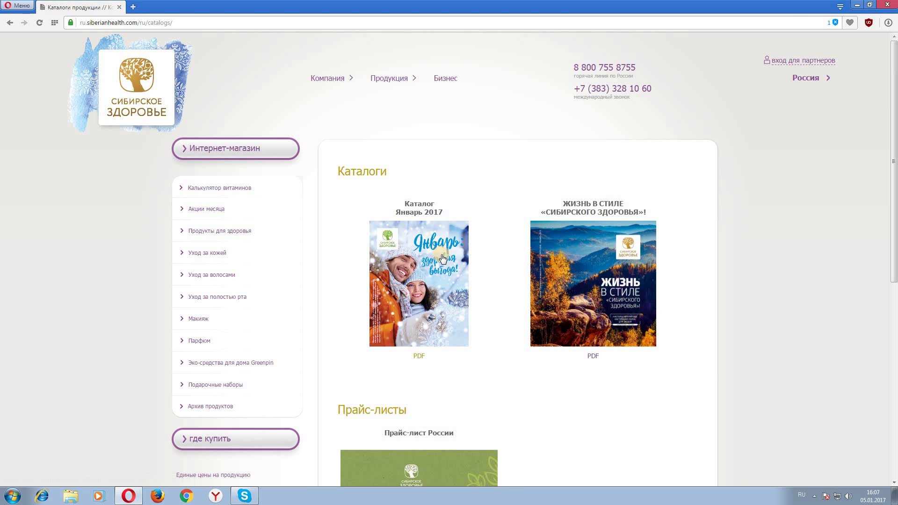
scroll(626, 407, down, 3)
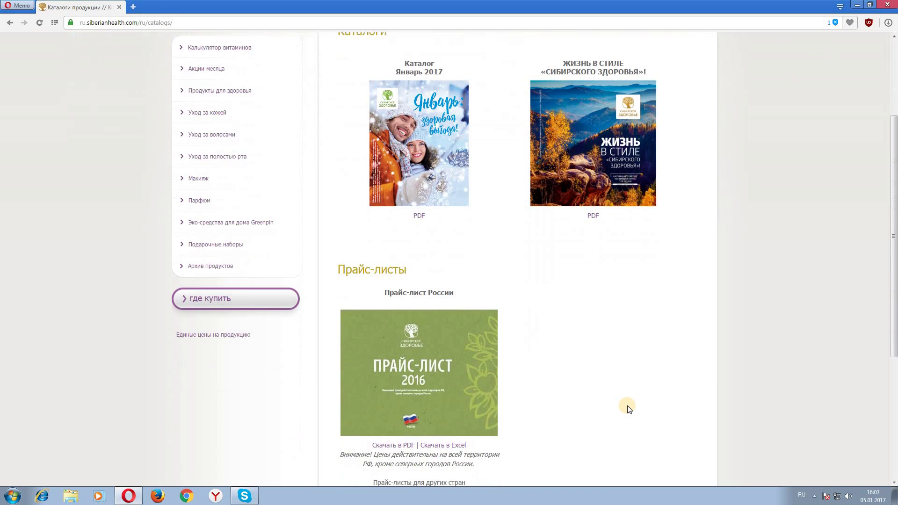
scroll(628, 408, up, 2)
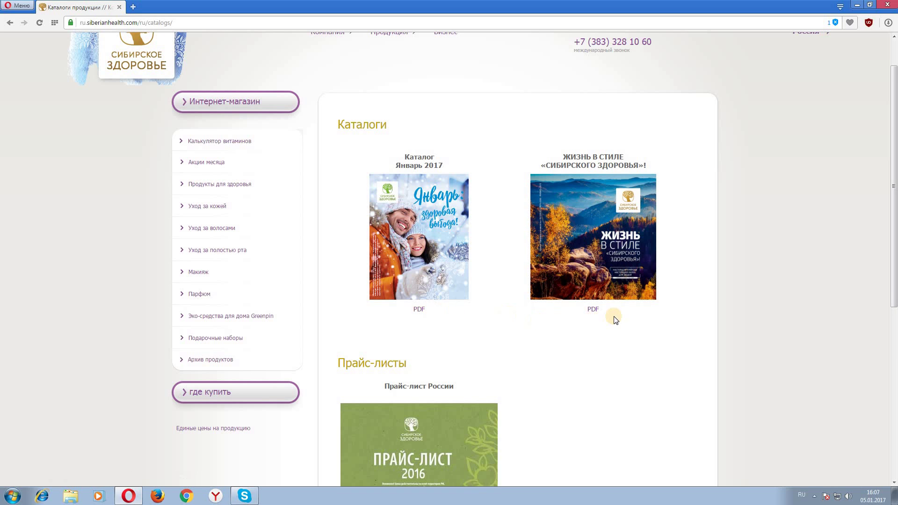
- Open the PDF version of the January 2017 catalog and enlarge its pages for reading
click(418, 308)
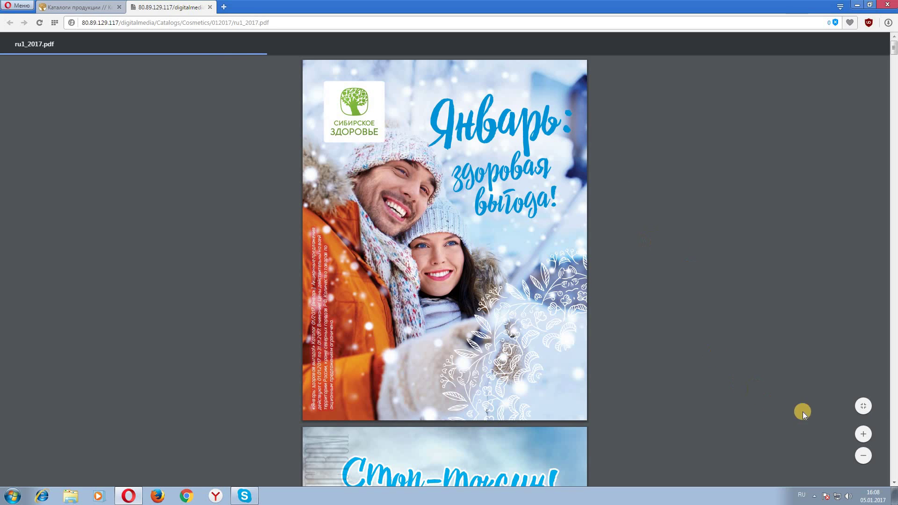
click(861, 436)
click(863, 435)
click(862, 436)
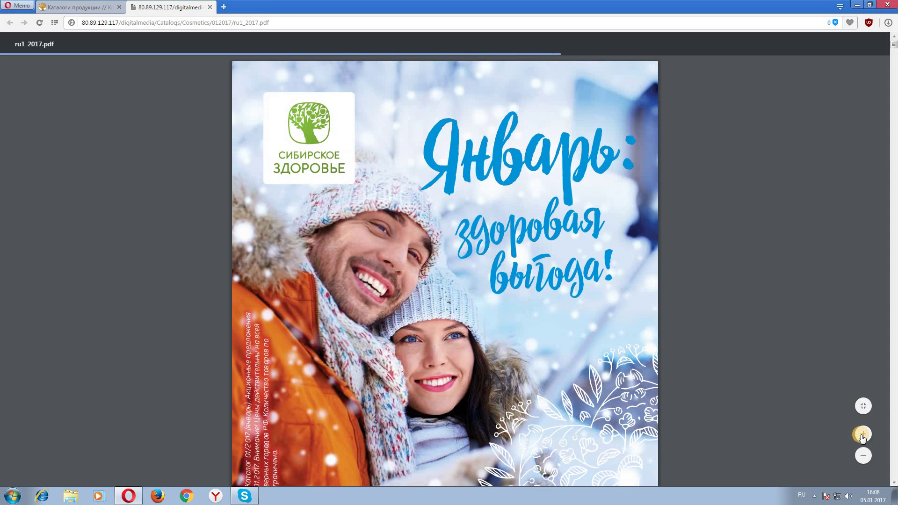
click(863, 436)
click(862, 436)
click(862, 435)
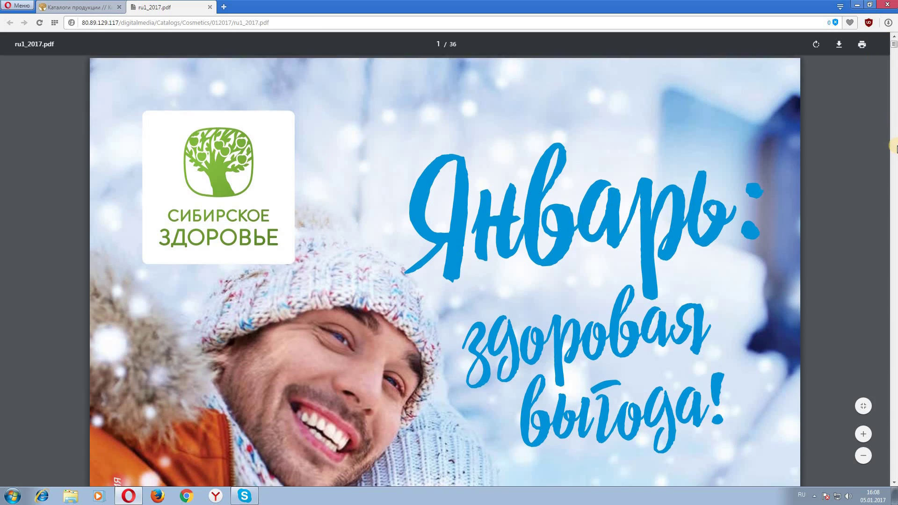
- Look through the first three pages of the January catalog and close the PDF
scroll(885, 120, down, 10)
scroll(893, 120, down, 15)
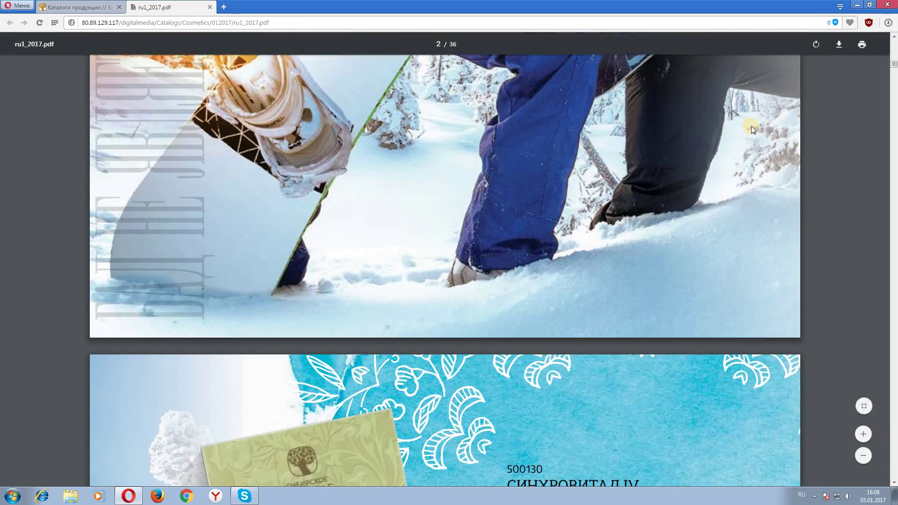
scroll(751, 125, down, 1)
scroll(735, 122, down, 3)
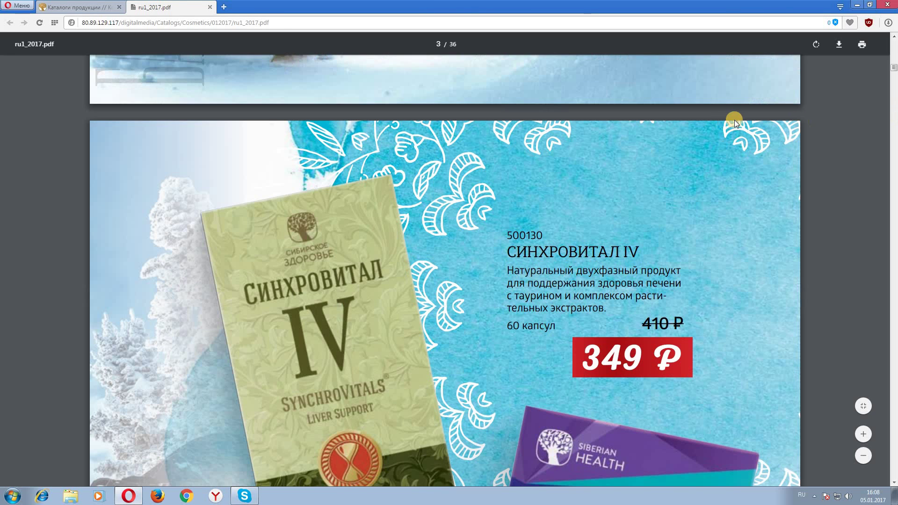
scroll(652, 192, up, 5)
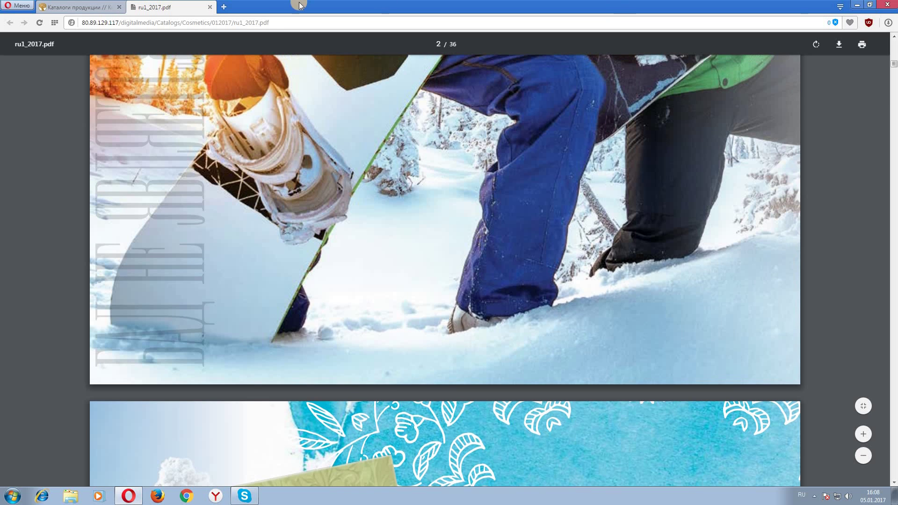
click(210, 7)
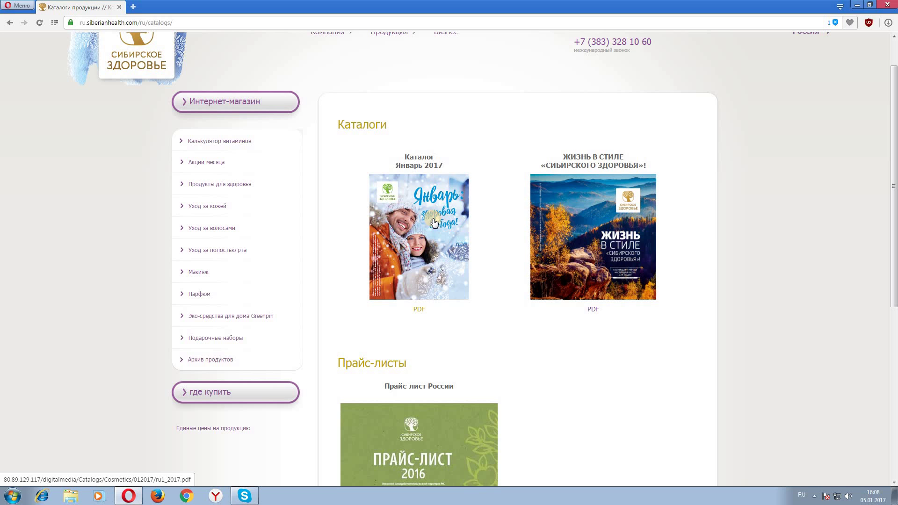
- Open the PDF version of the «Жизнь в стиле "Сибирского здоровья"» catalog and enlarge its pages for reading
click(592, 310)
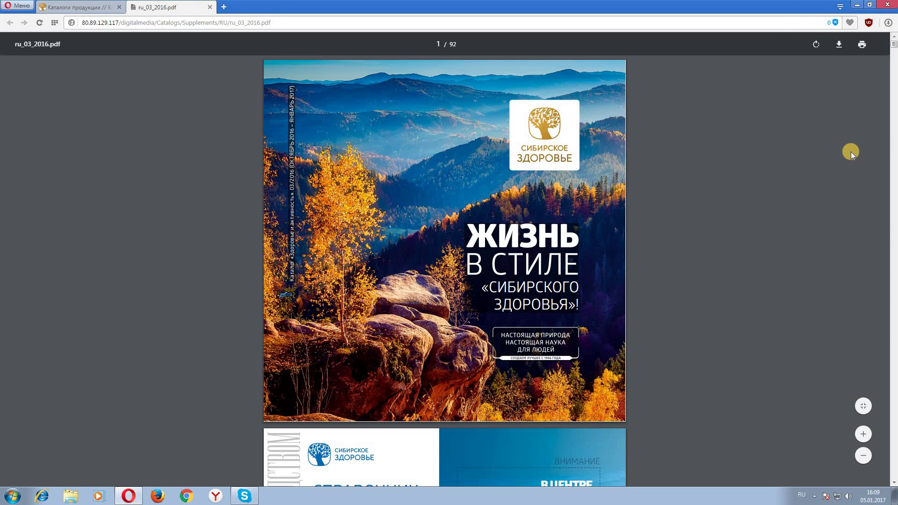
click(863, 433)
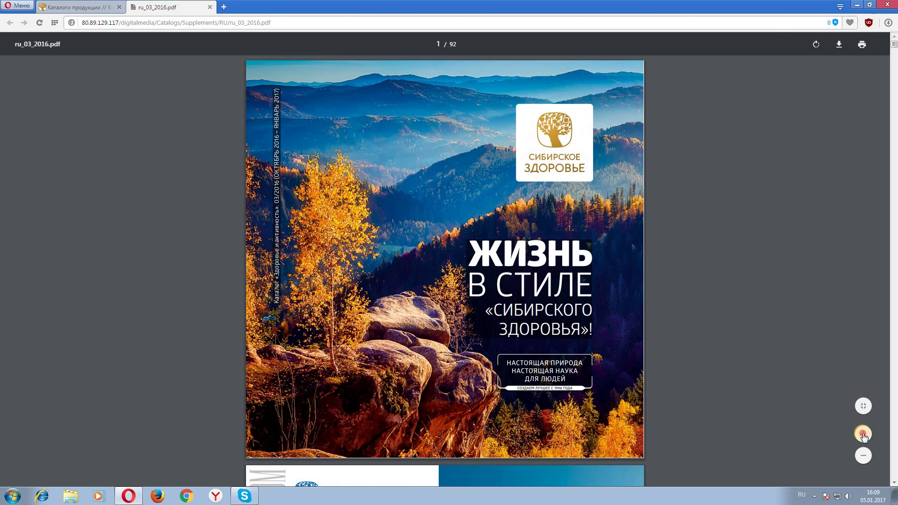
click(863, 435)
click(862, 434)
click(860, 433)
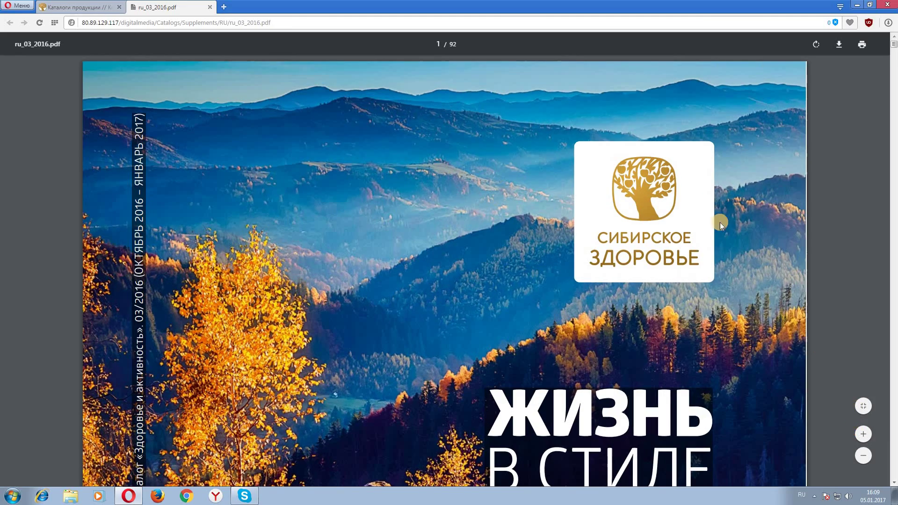
- Look through the cover, health guide and contents pages of the «Жизнь в стиле "Сибирского здоровья"» catalog and close the PDF
scroll(622, 192, down, 5)
scroll(622, 200, down, 10)
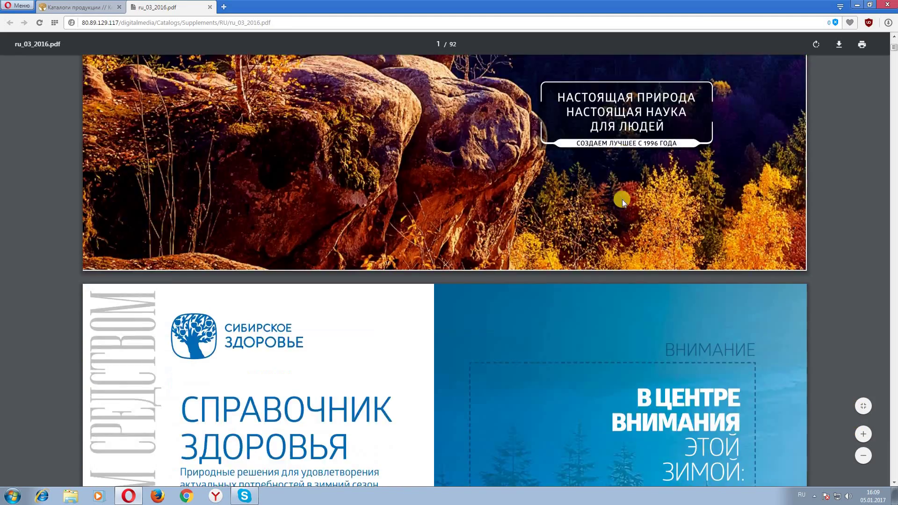
scroll(622, 199, down, 10)
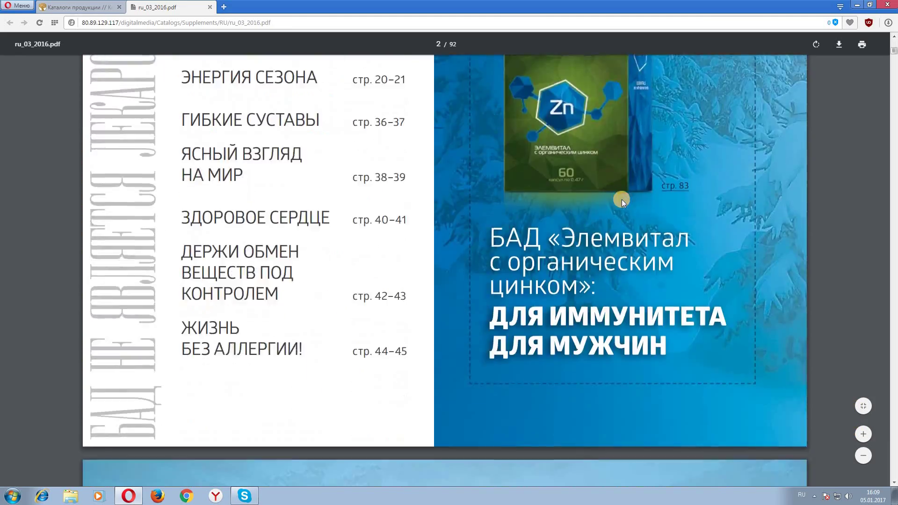
scroll(621, 199, down, 3)
scroll(256, 142, up, 8)
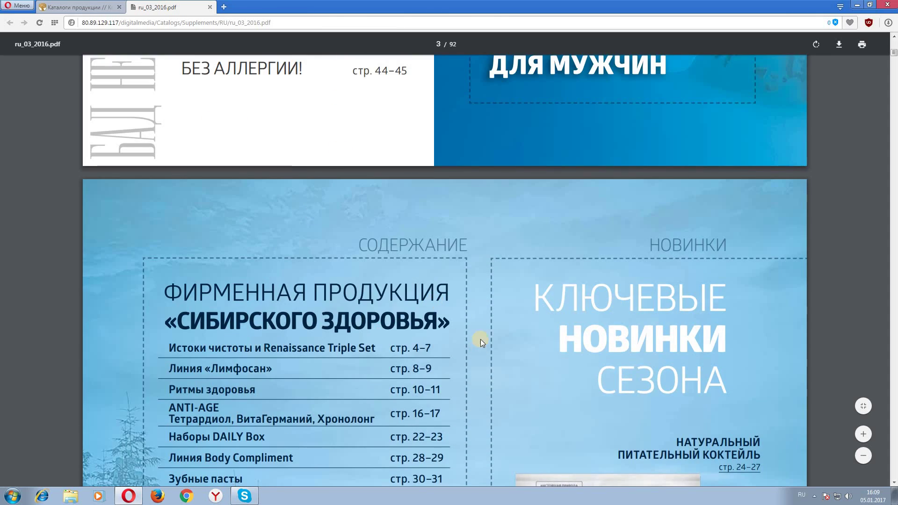
scroll(502, 324, up, 3)
scroll(618, 299, up, 12)
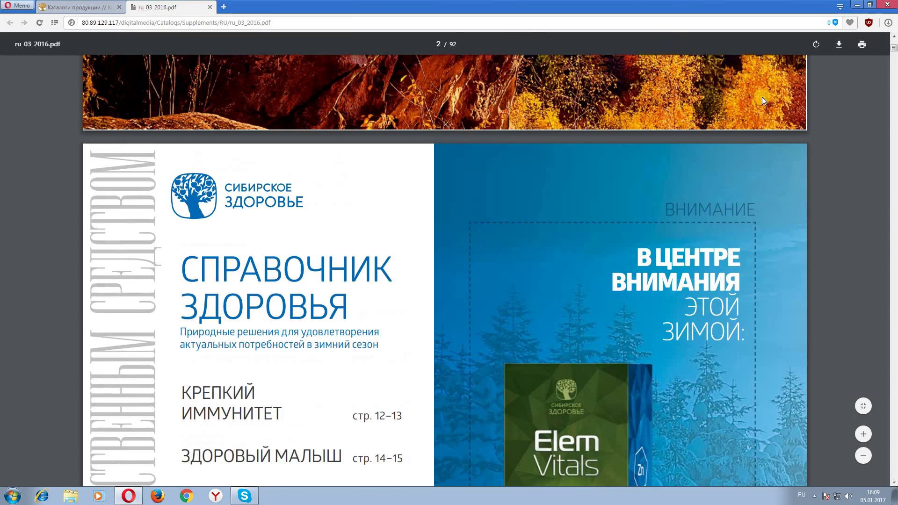
scroll(837, 101, up, 12)
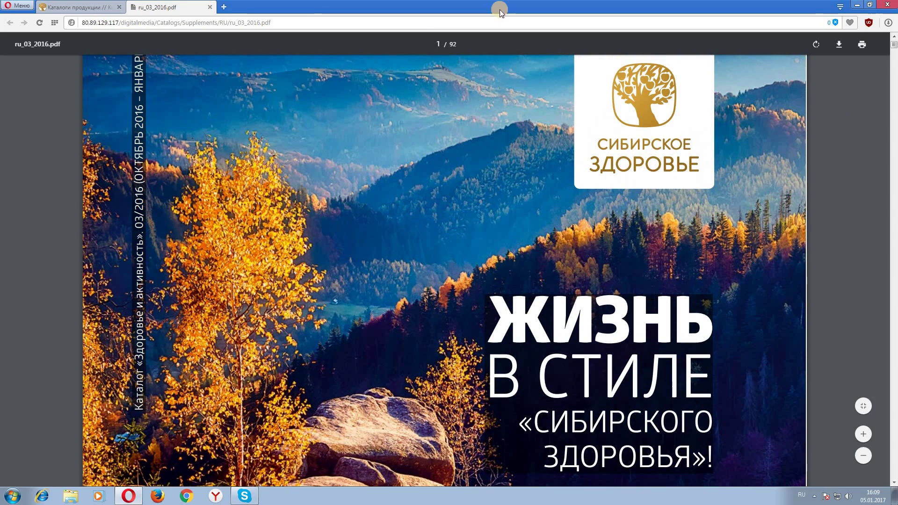
click(209, 7)
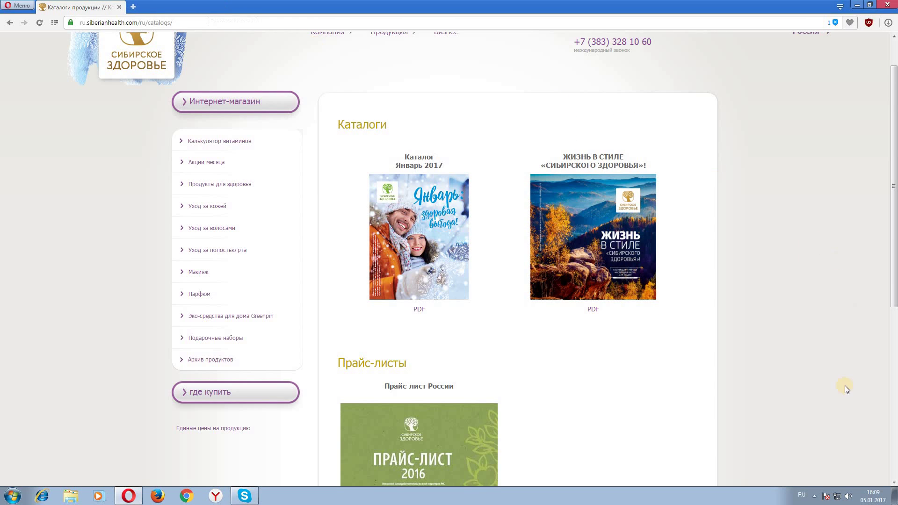
- Look over the Прайс-листы section with the download options for Russia and the other countries
scroll(711, 403, down, 2)
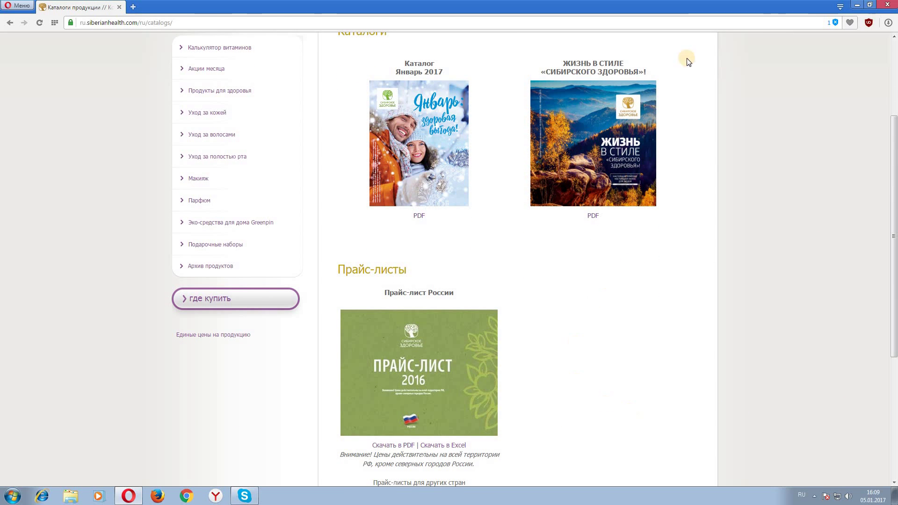
scroll(526, 284, down, 2)
scroll(526, 283, down, 2)
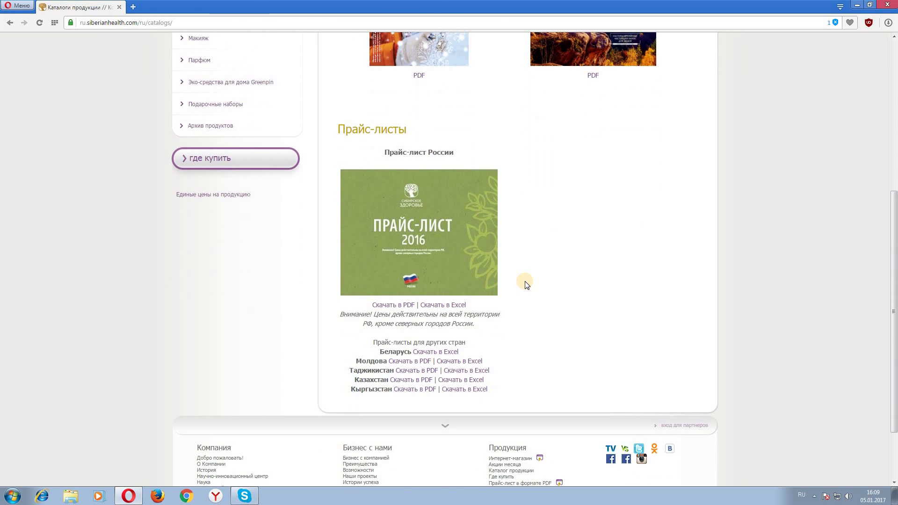
scroll(526, 284, up, 1)
scroll(526, 284, down, 2)
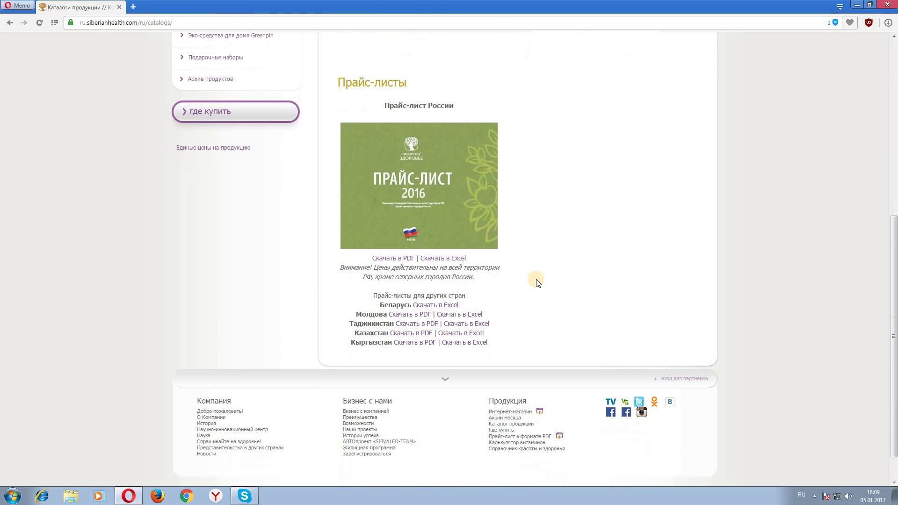
scroll(505, 284, up, 3)
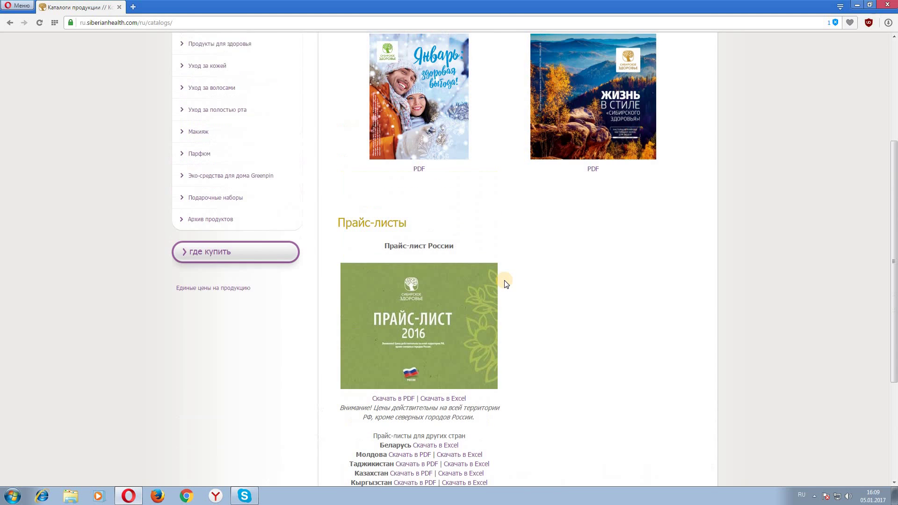
scroll(505, 283, up, 2)
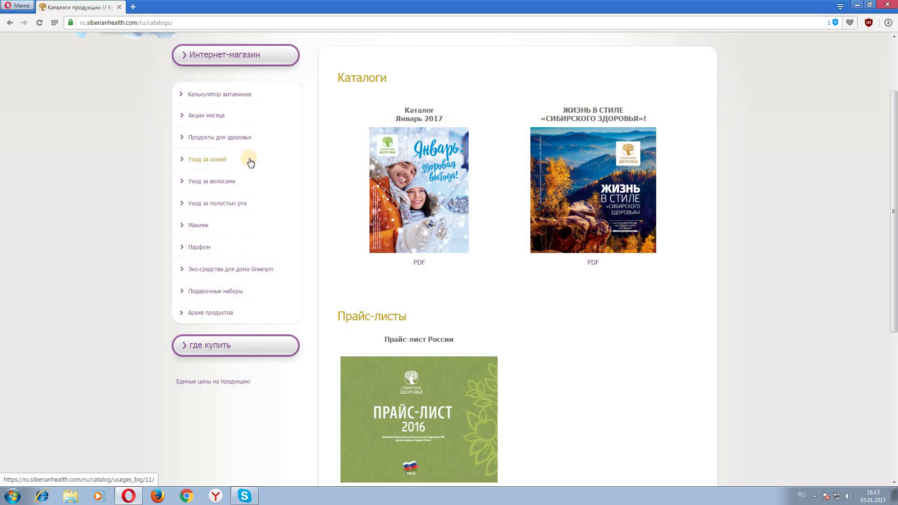
- Open the Где купить map of service centers and search it for новосибирск
click(207, 347)
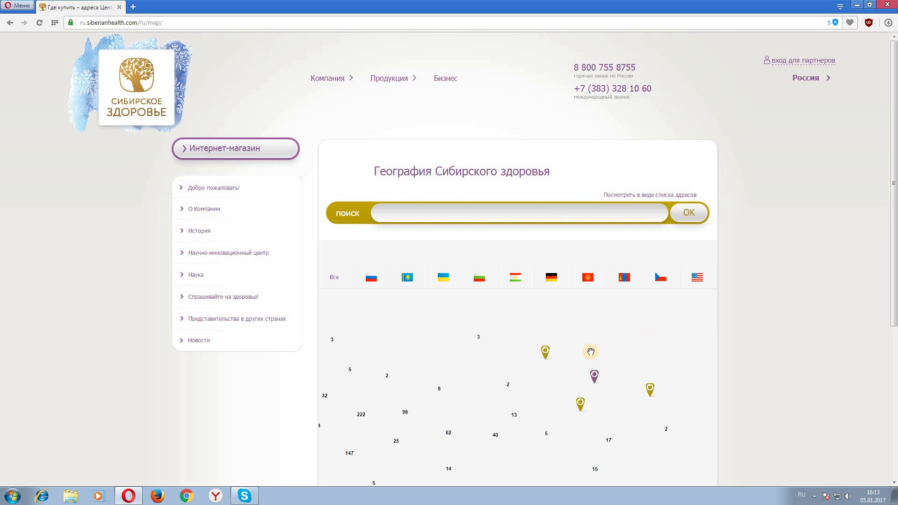
click(380, 213)
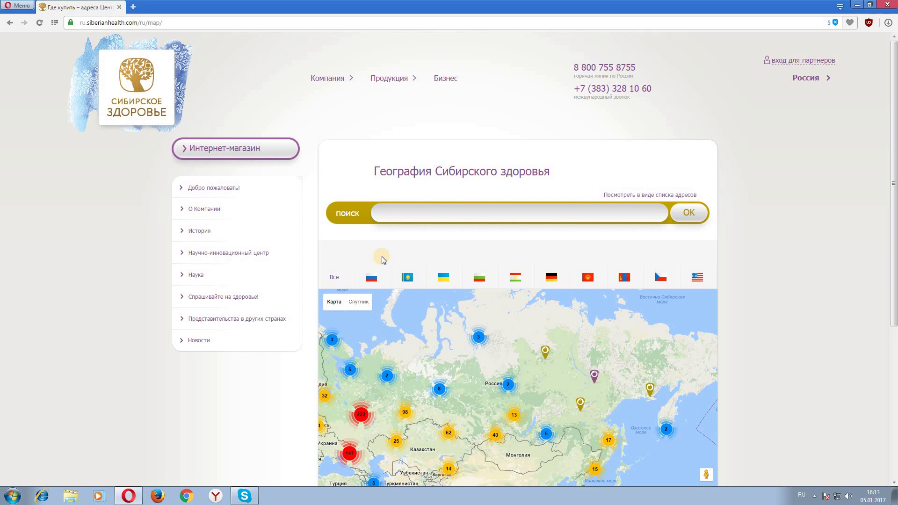
text(новосибирск)
click(689, 214)
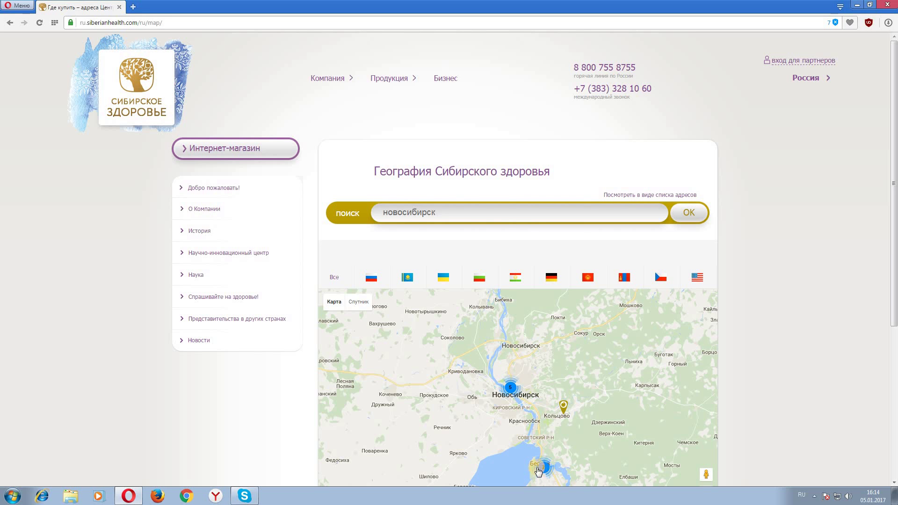
- Zoom in on the central Новосибирск marker group and view the details of the private and corporate representative offices
click(511, 388)
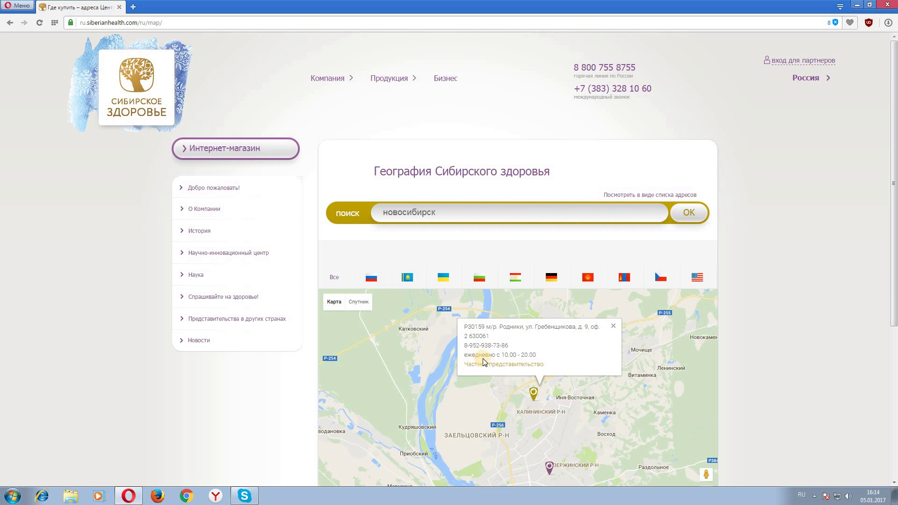
click(612, 325)
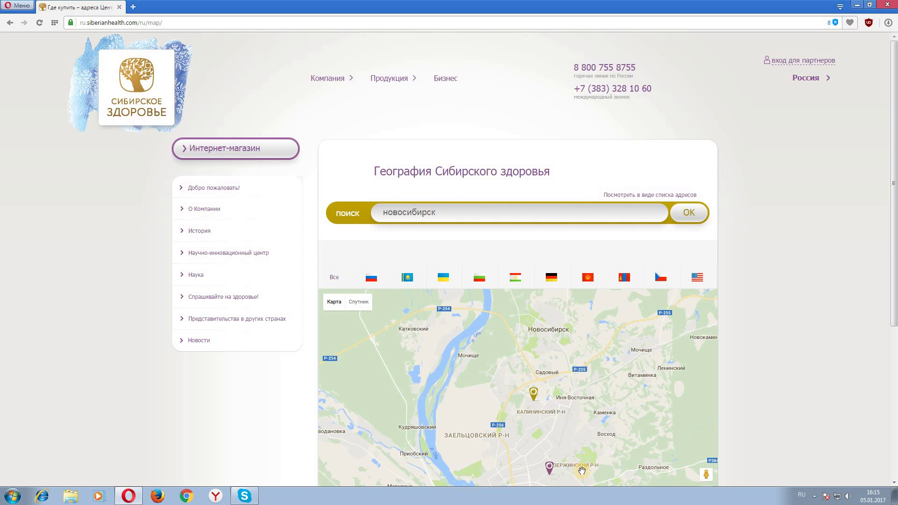
scroll(730, 441, down, 3)
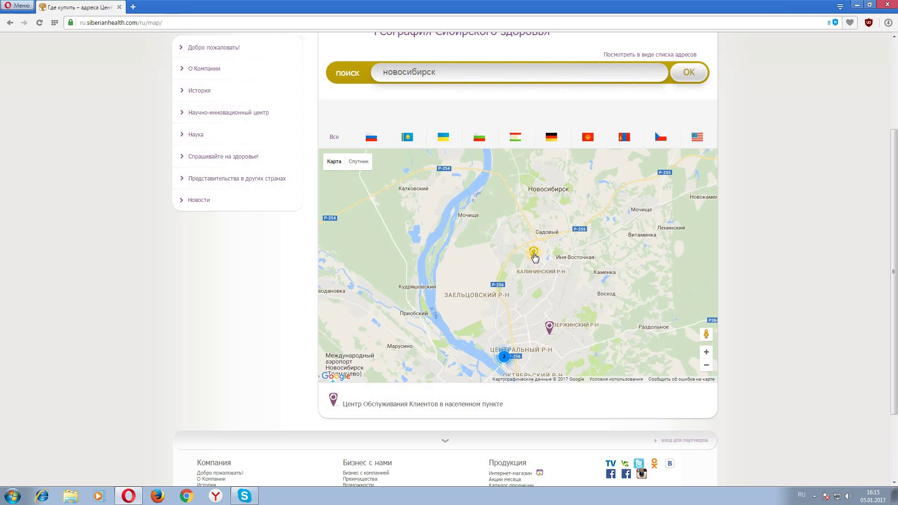
click(550, 329)
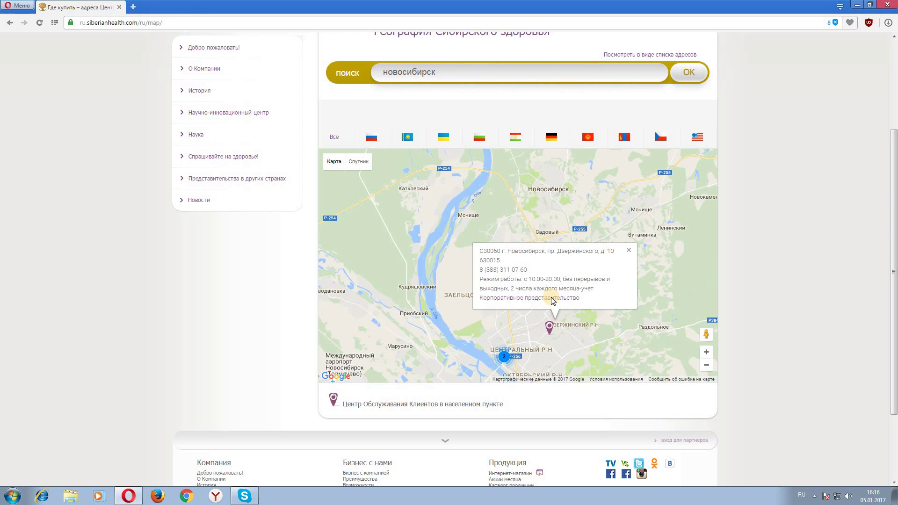
click(628, 253)
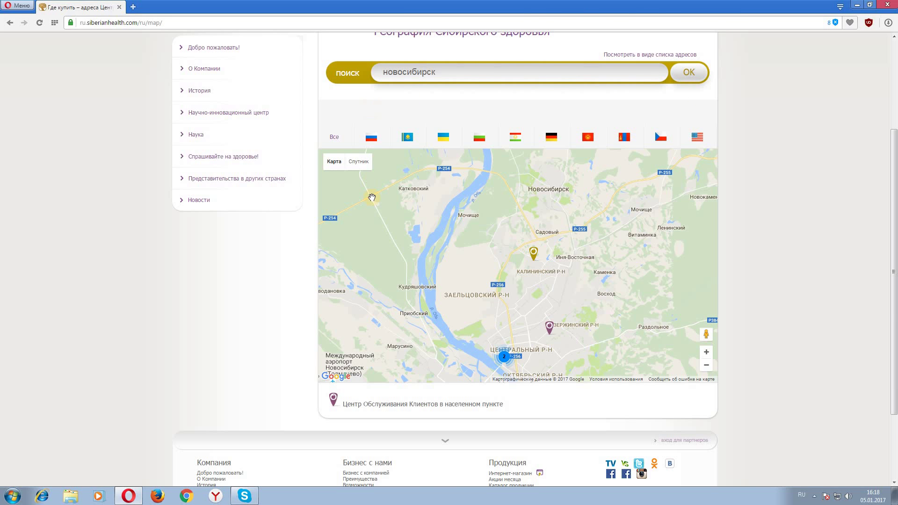
- Close the service center map, reopen the siberianhealth.com site from the start page and enter the BackOffice
scroll(372, 197, up, 2)
scroll(730, 187, up, 3)
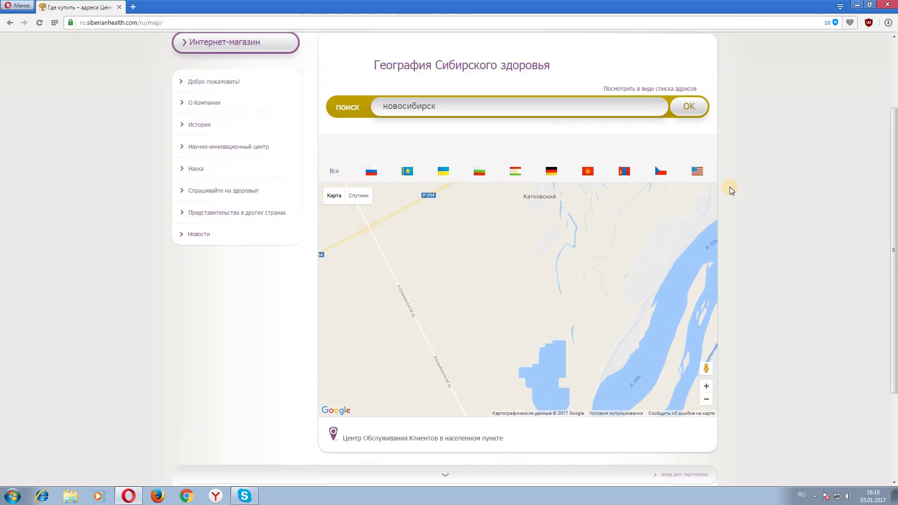
scroll(737, 181, up, 1)
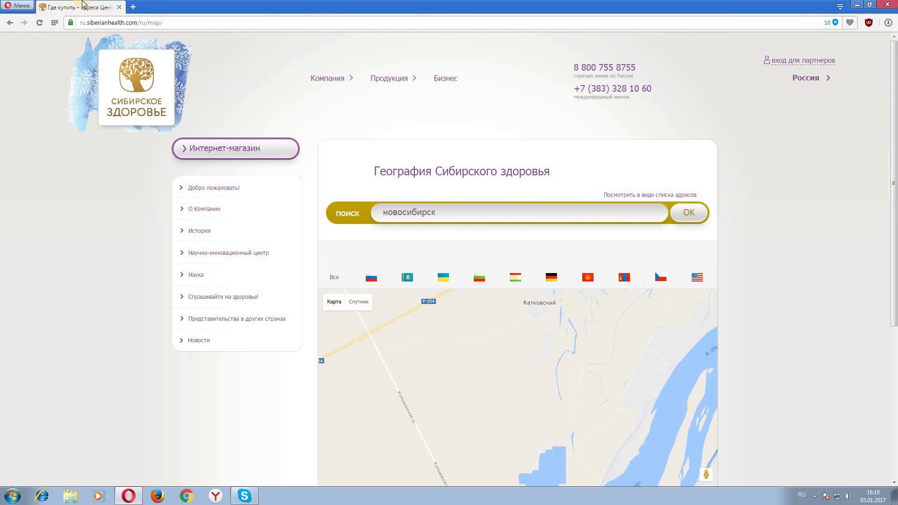
click(120, 9)
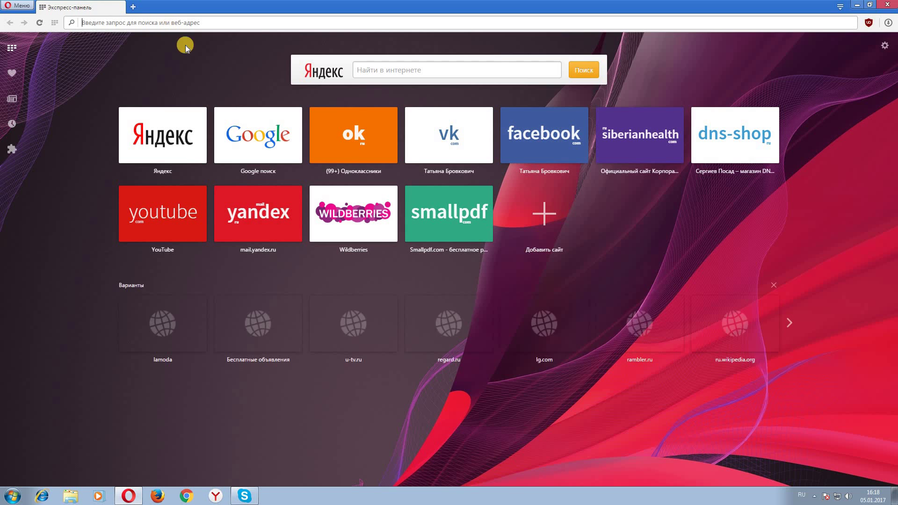
click(632, 139)
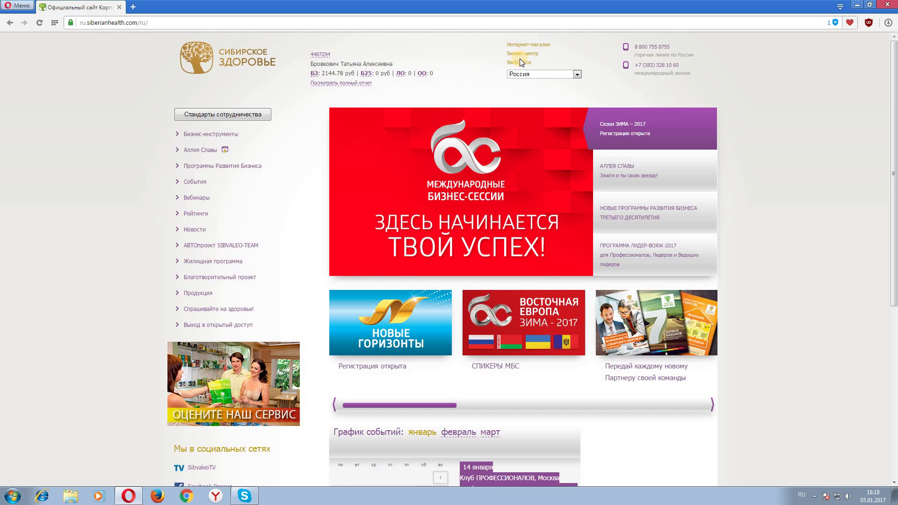
click(520, 63)
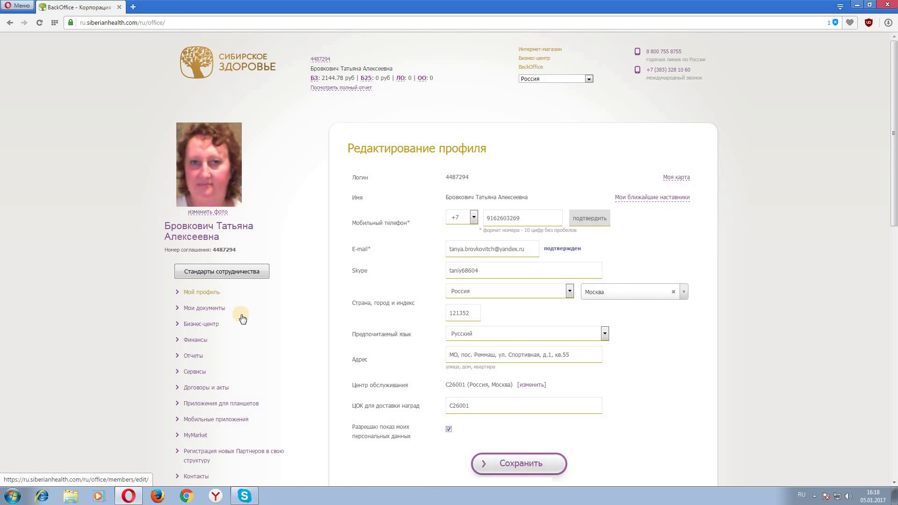
- Open the Создание реферальных ссылок page from the Реферальные ссылки group of the BackOffice Сервисы section
scroll(251, 330, down, 2)
scroll(251, 330, down, 3)
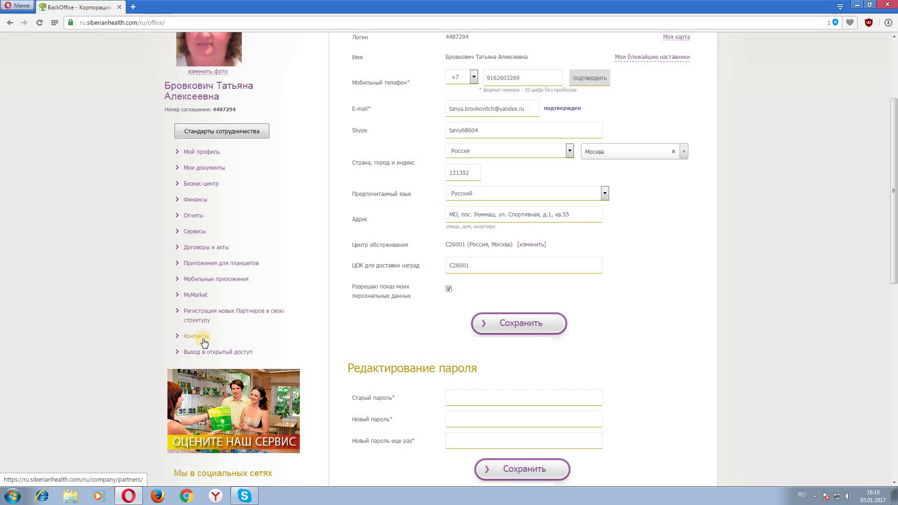
click(197, 232)
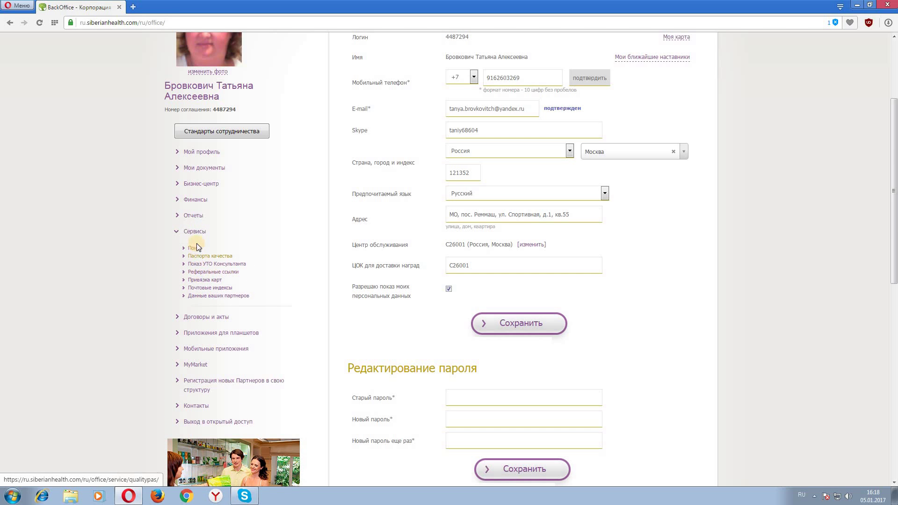
click(203, 275)
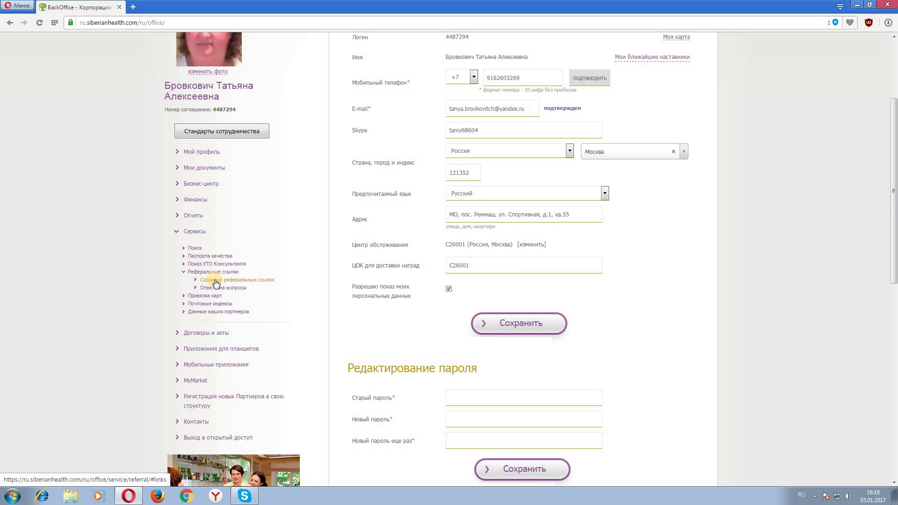
click(215, 280)
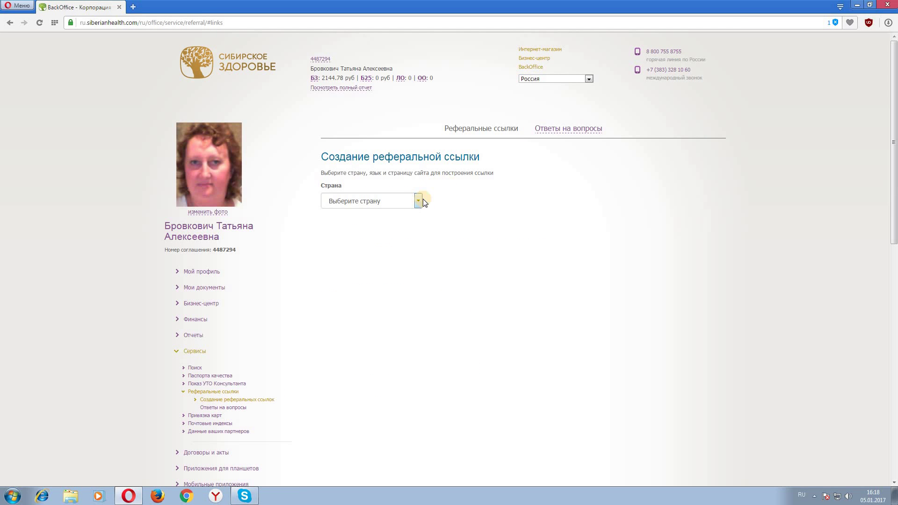
- Choose Россия as the referral link's country and review the site pages offered for the link
click(417, 200)
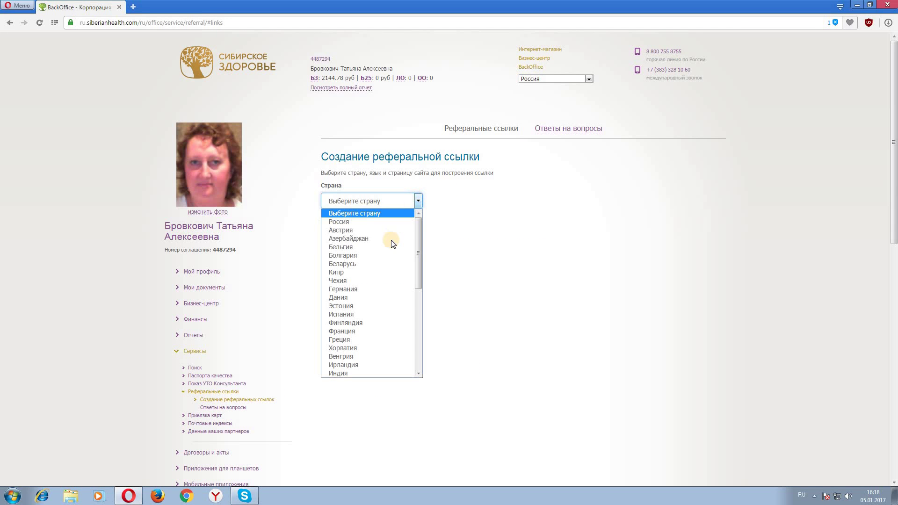
click(354, 222)
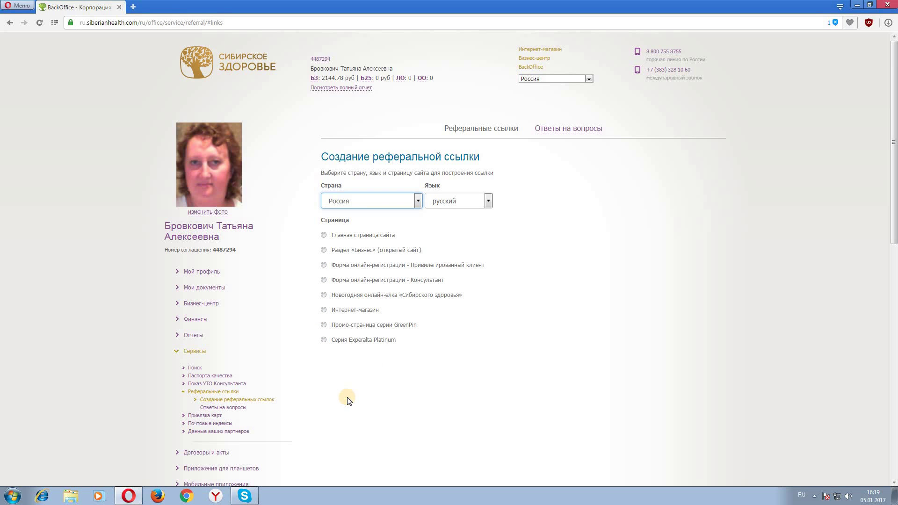
scroll(348, 400, down, 1)
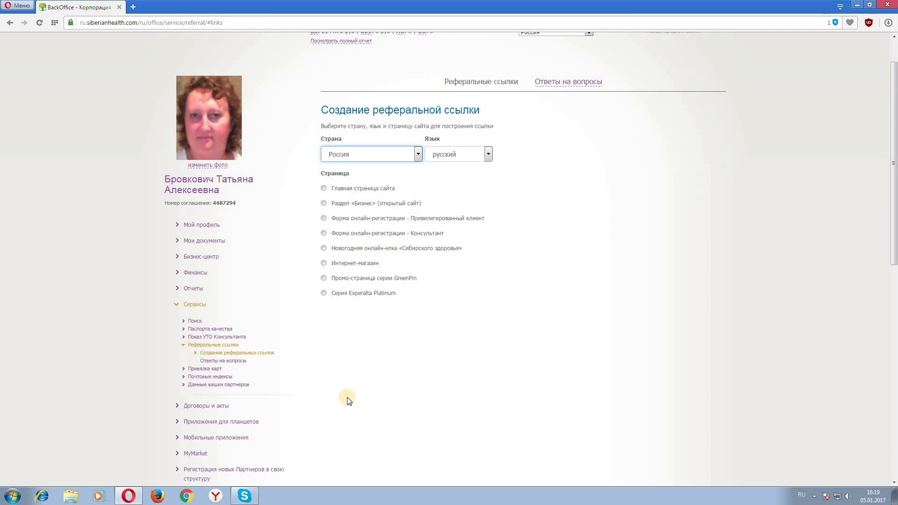
scroll(348, 400, down, 1)
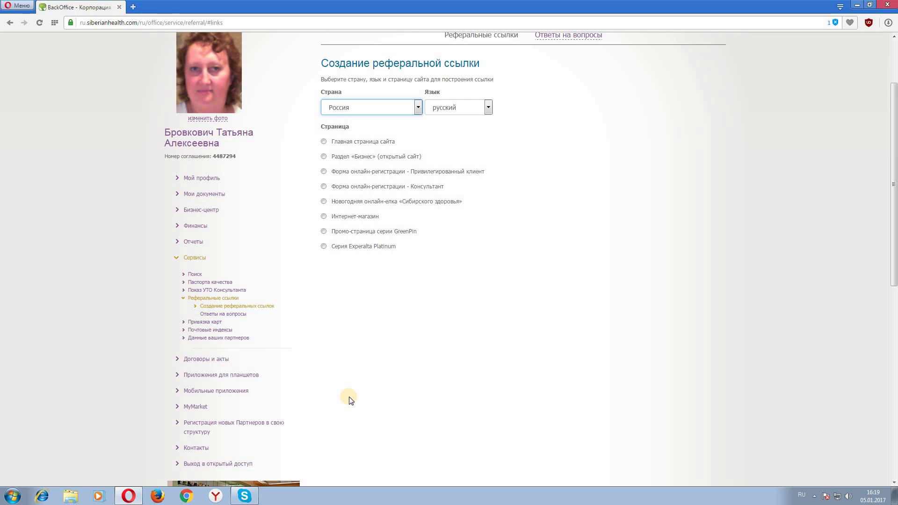
scroll(349, 399, up, 1)
scroll(350, 400, down, 1)
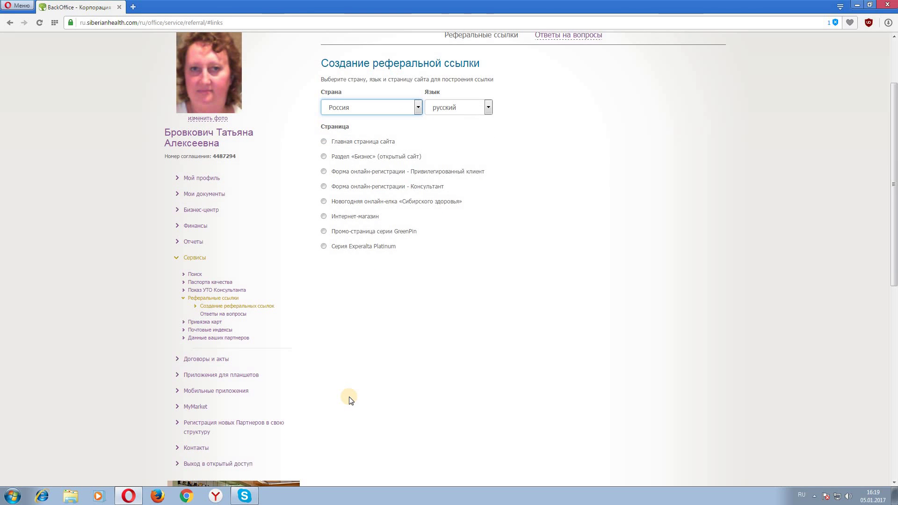